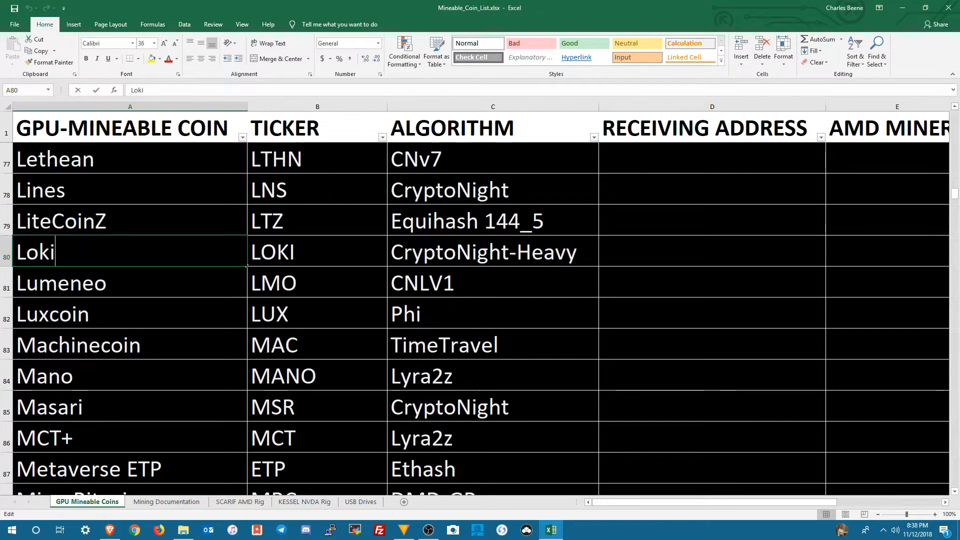
# Step: Fill the entire Loki row in the GPU Mineable Coins sheet with standard green
pyautogui.click(6, 242)
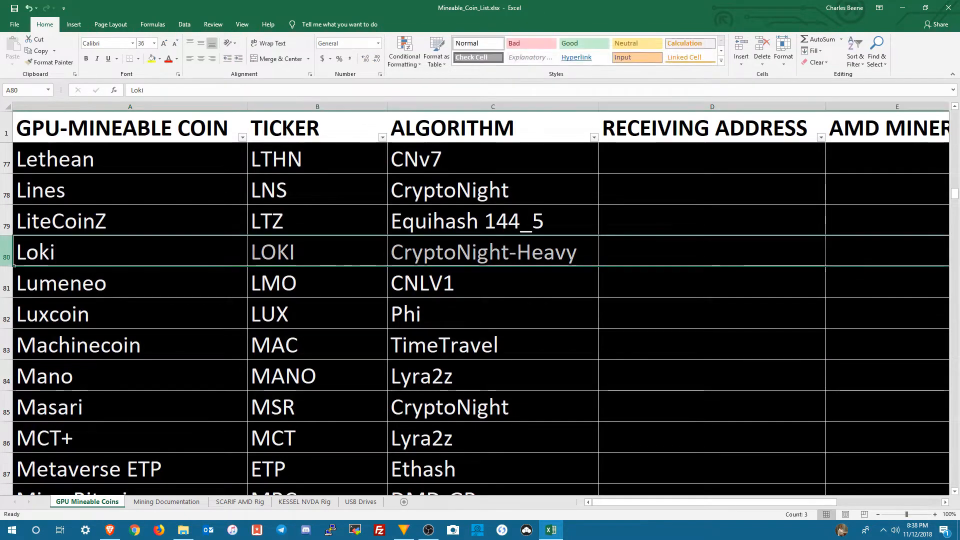
pyautogui.rightClick(5, 242)
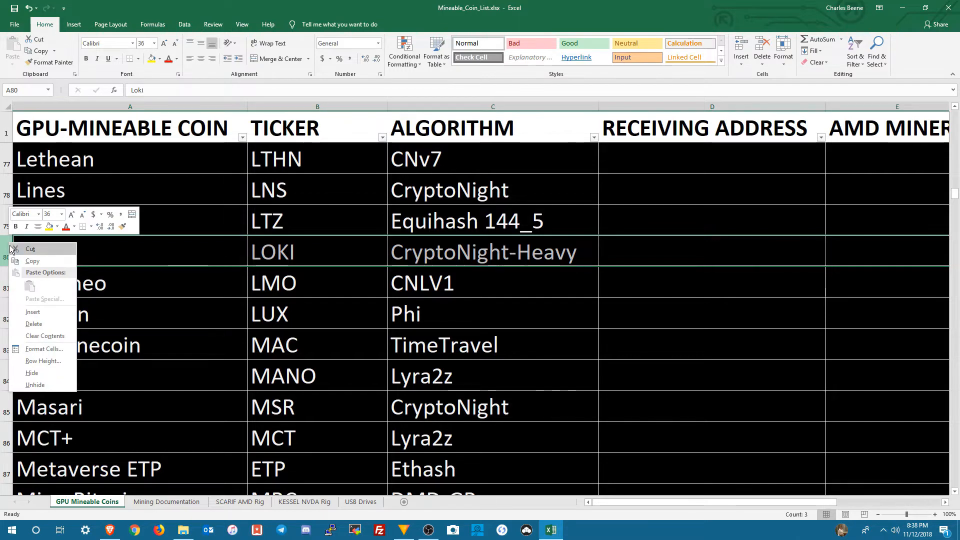
pyautogui.click(58, 227)
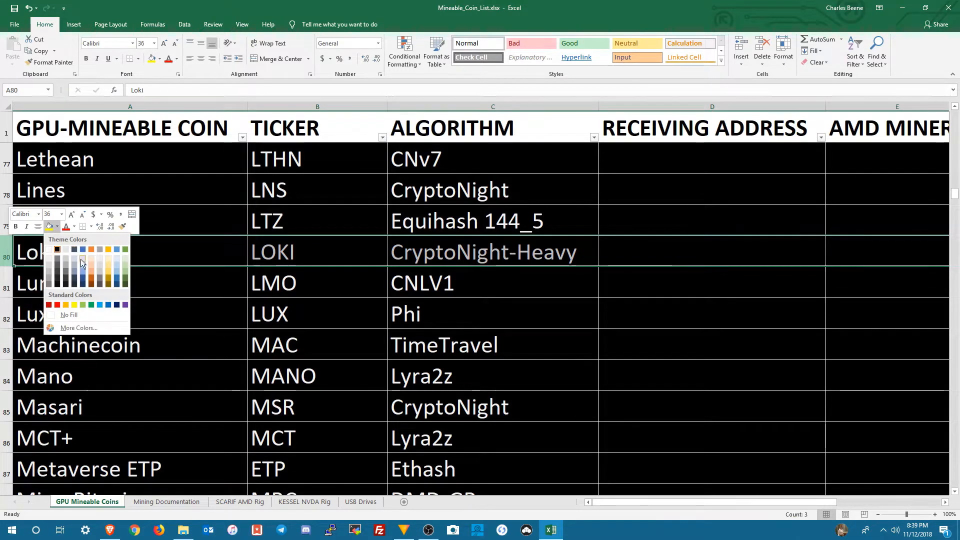
pyautogui.click(92, 307)
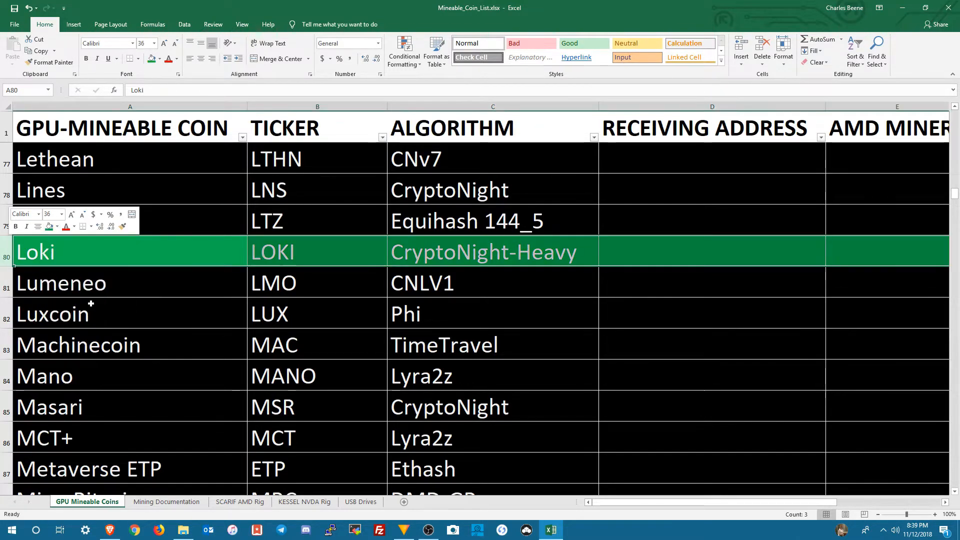
pyautogui.click(67, 254)
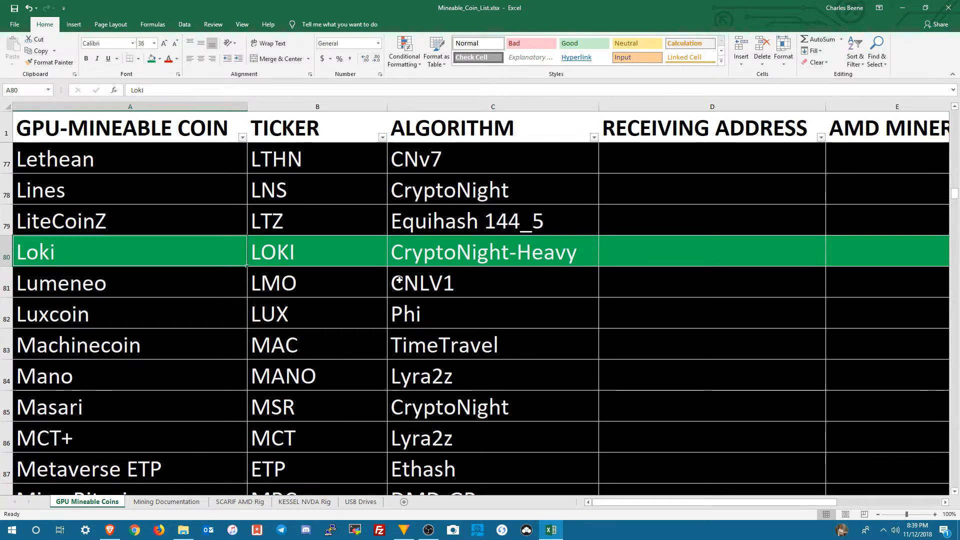
pyautogui.click(424, 258)
pyautogui.doubleClick(425, 258)
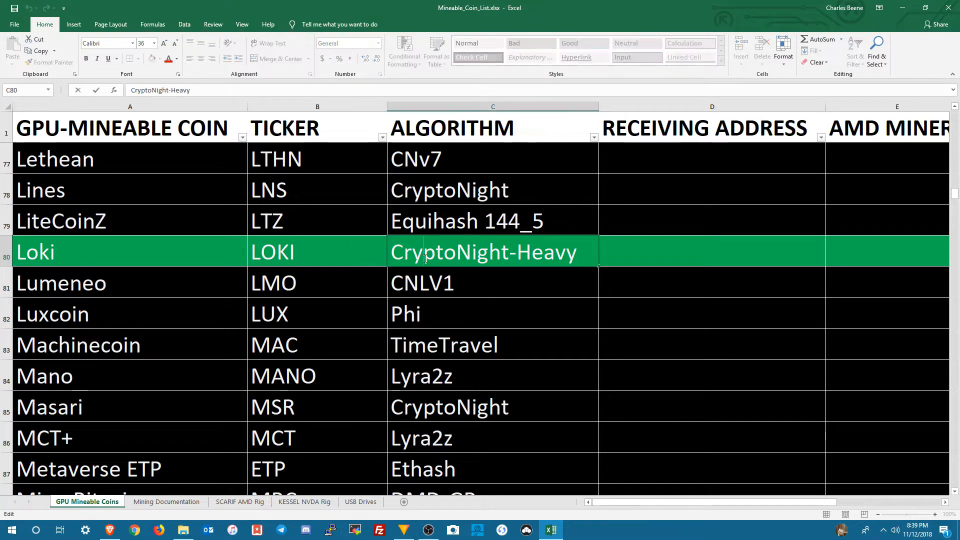
pyautogui.click(370, 256)
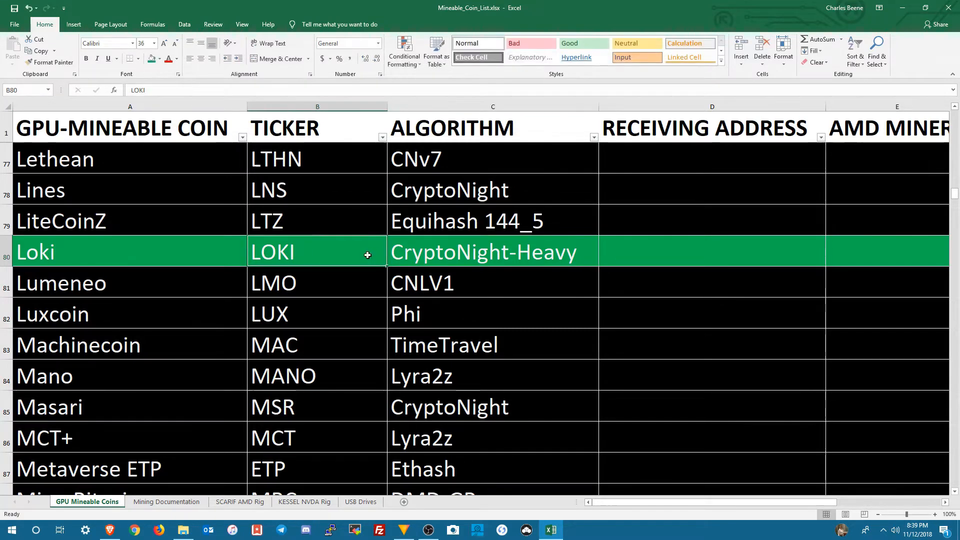
pyautogui.click(183, 533)
pyautogui.click(183, 533)
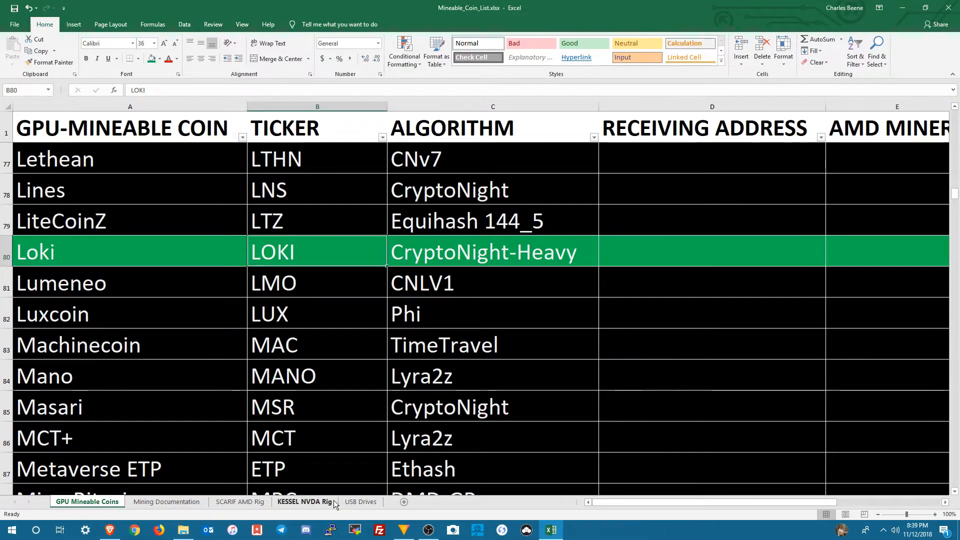
# Step: Rename the Mining Documentation sheet as LOKI
pyautogui.click(189, 501)
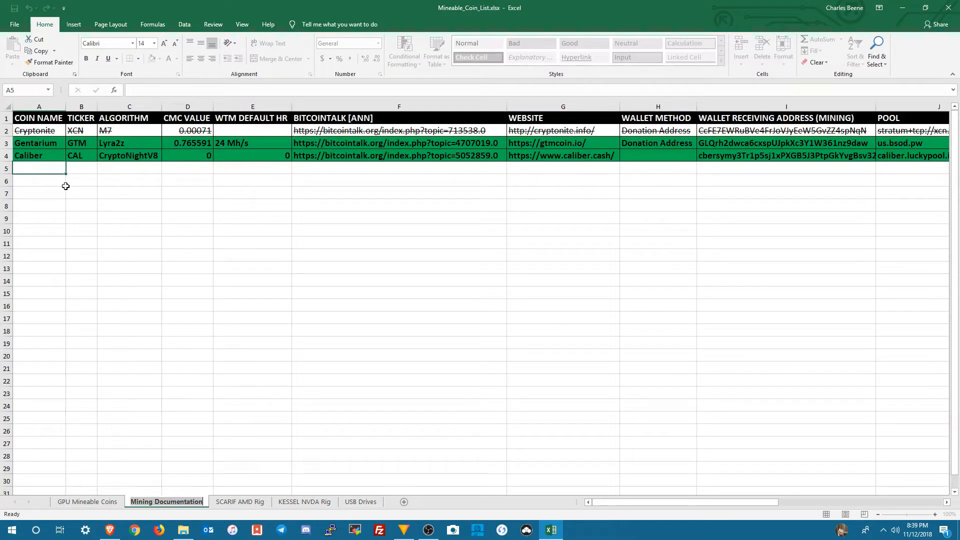
pyautogui.write('LOKI')
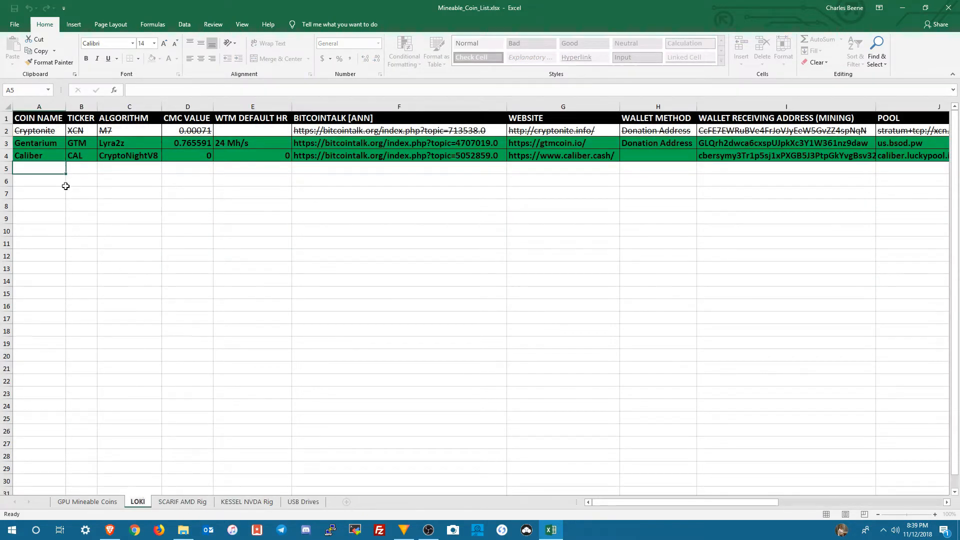
# Step: Enter LOKI as both the coin name and the ticker in row 5, below the Caliber entry
pyautogui.click(39, 172)
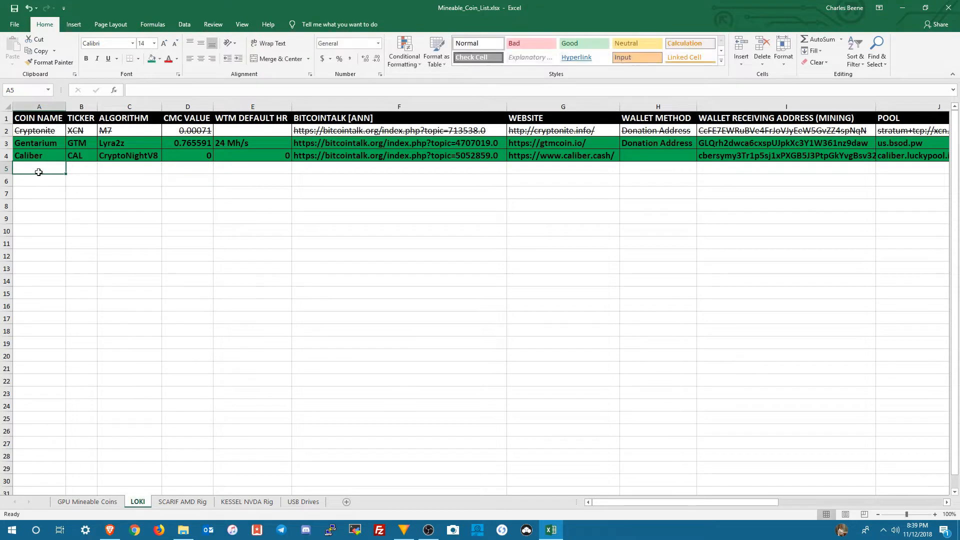
pyautogui.write('LOKI')
pyautogui.press('Tab')
pyautogui.write('LOK')
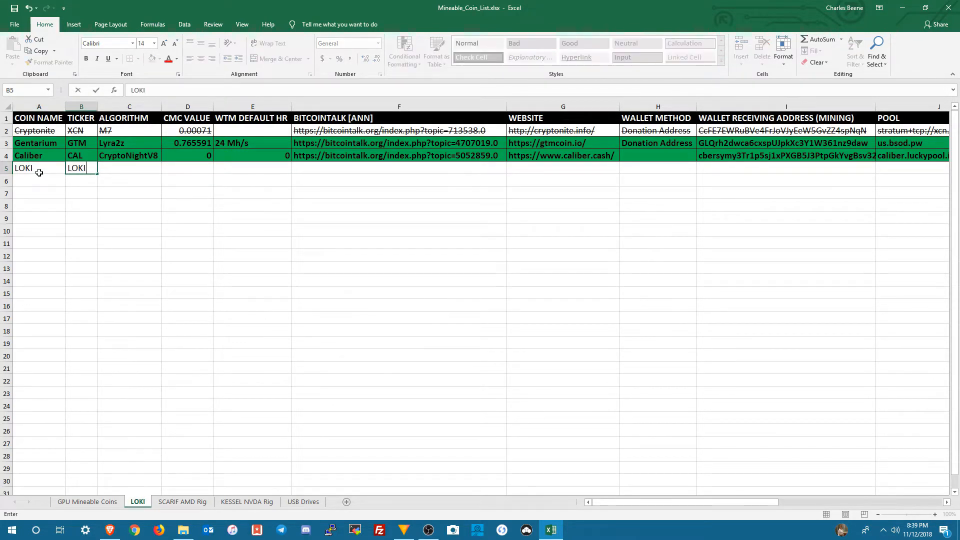
pyautogui.press('Tab')
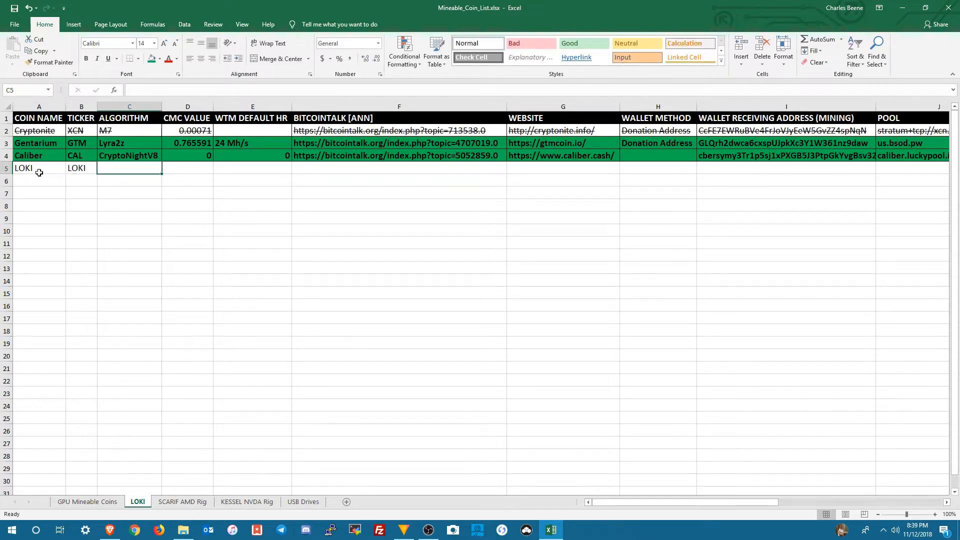
# Step: Enter CryptoNight-Heavy as the algorithm in row 5 and fit the Algorithm column's width to its contents
pyautogui.write('CryptoNight-H')
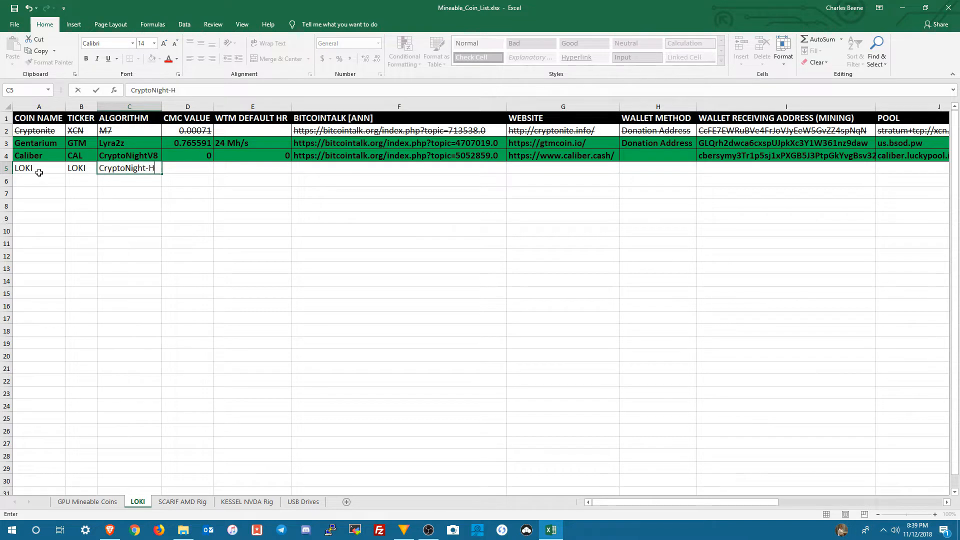
pyautogui.press('Tab')
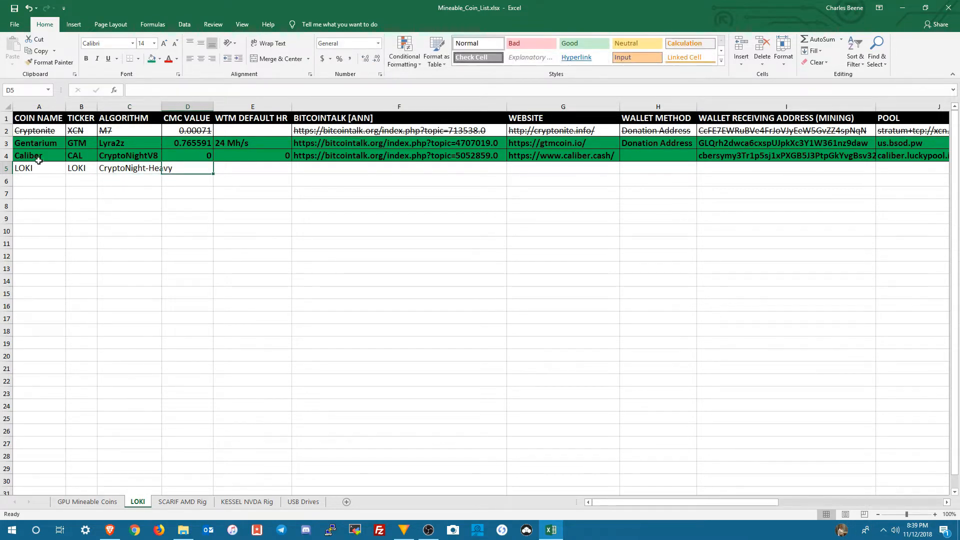
pyautogui.doubleClick(161, 107)
pyautogui.click(44, 169)
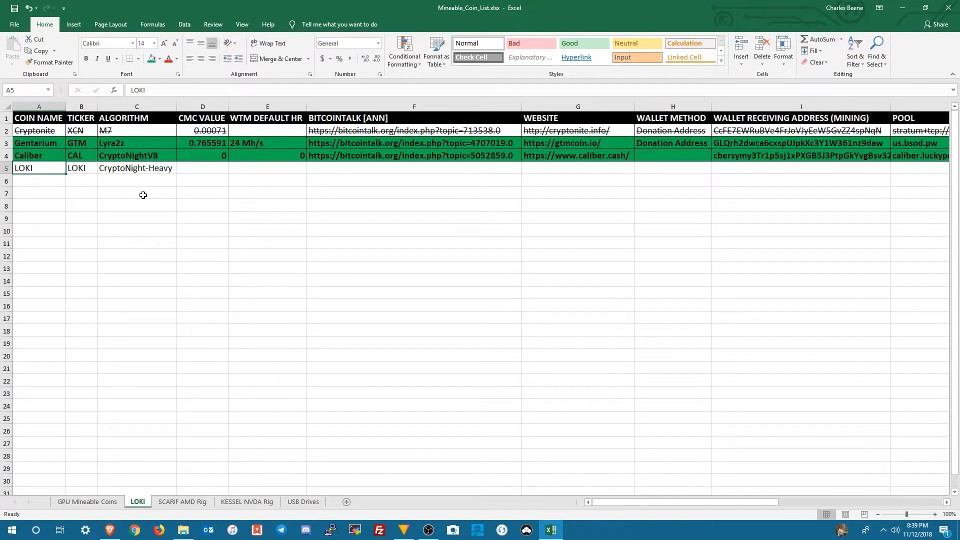
# Step: Switch to the browser and look up Loki's current USD price on CoinMarketCap
pyautogui.click(185, 170)
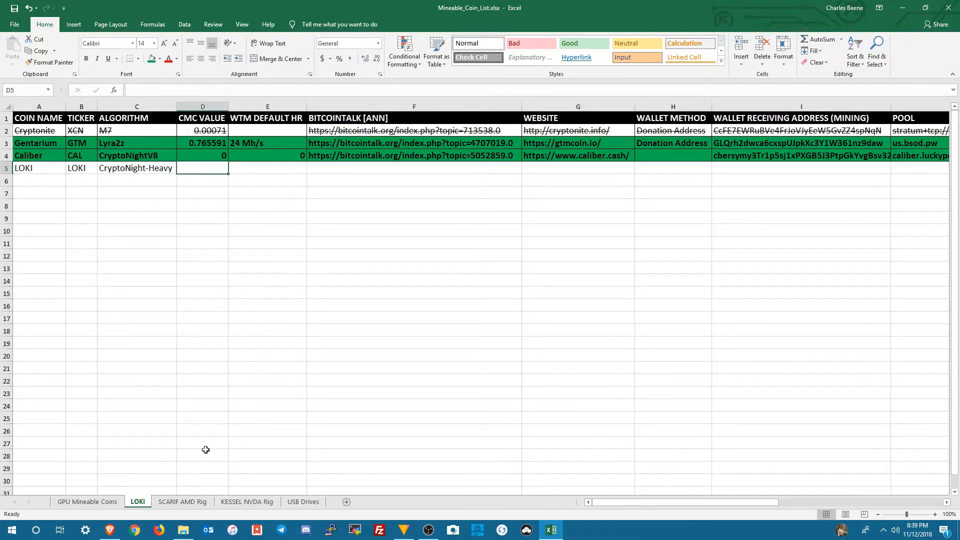
pyautogui.click(106, 532)
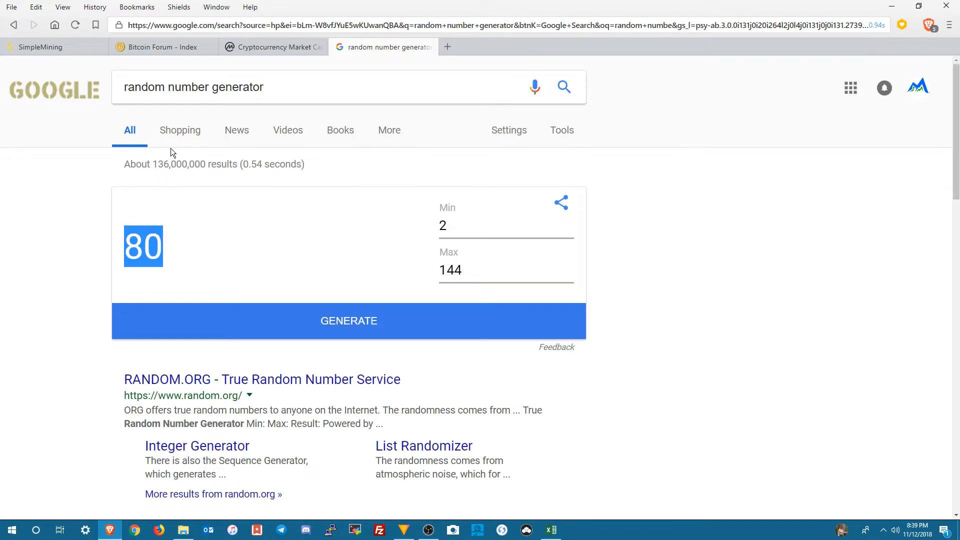
pyautogui.click(265, 49)
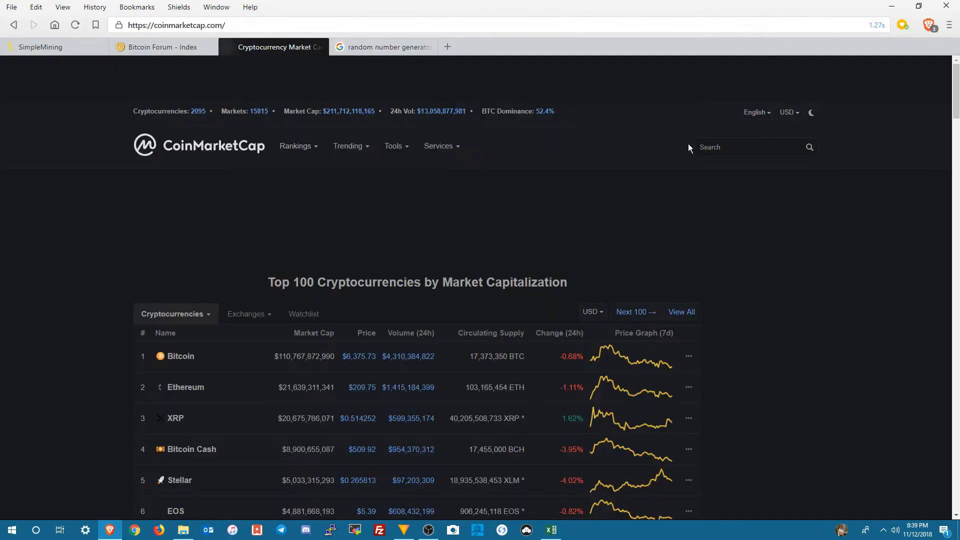
pyautogui.write('loki')
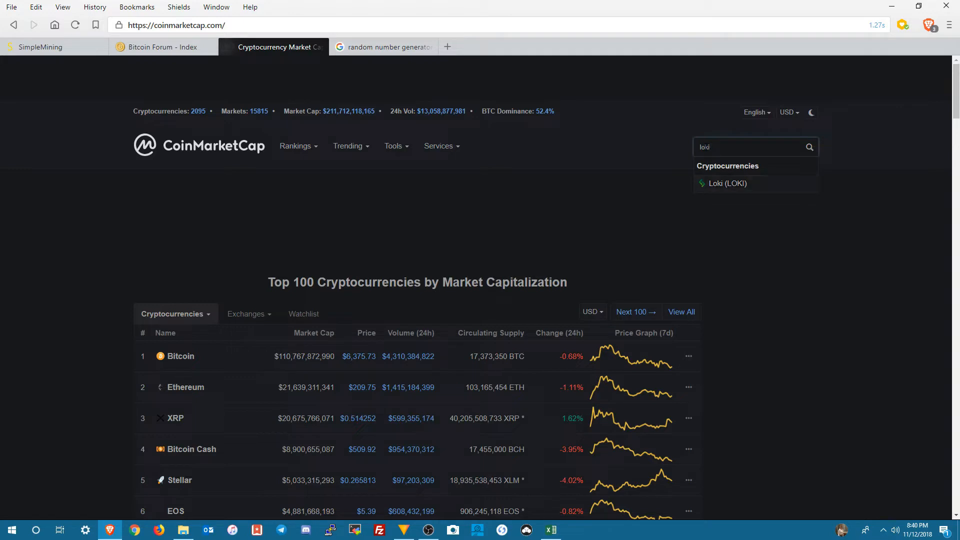
pyautogui.press('Return')
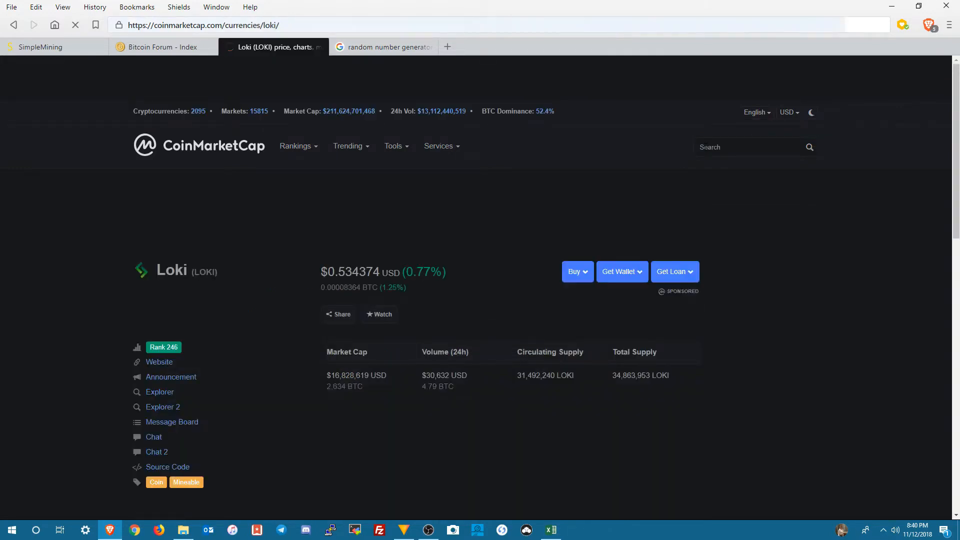
pyautogui.moveTo(339, 271); pyautogui.dragTo(352, 272)
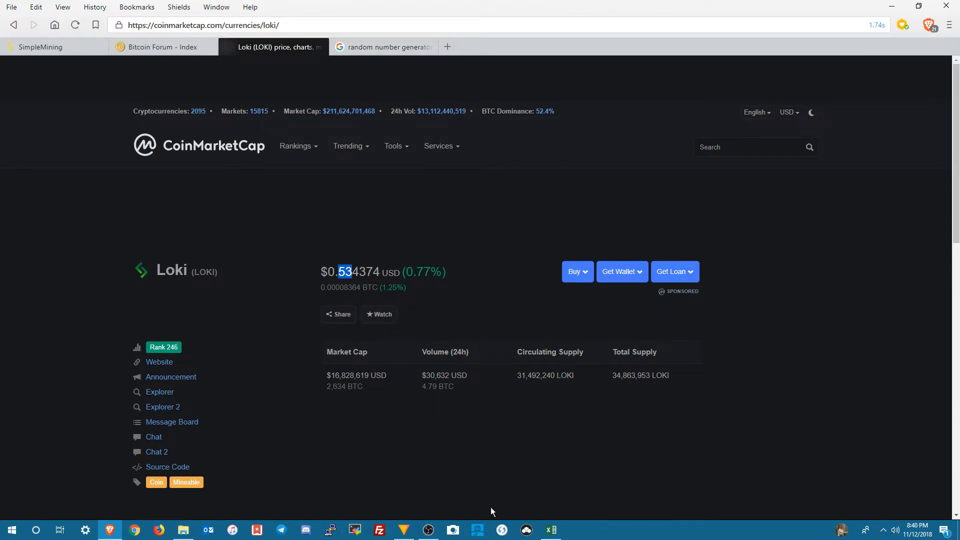
# Step: Return to the Excel workbook and enter .53 as the CMC value in the LOKI row
pyautogui.click(551, 530)
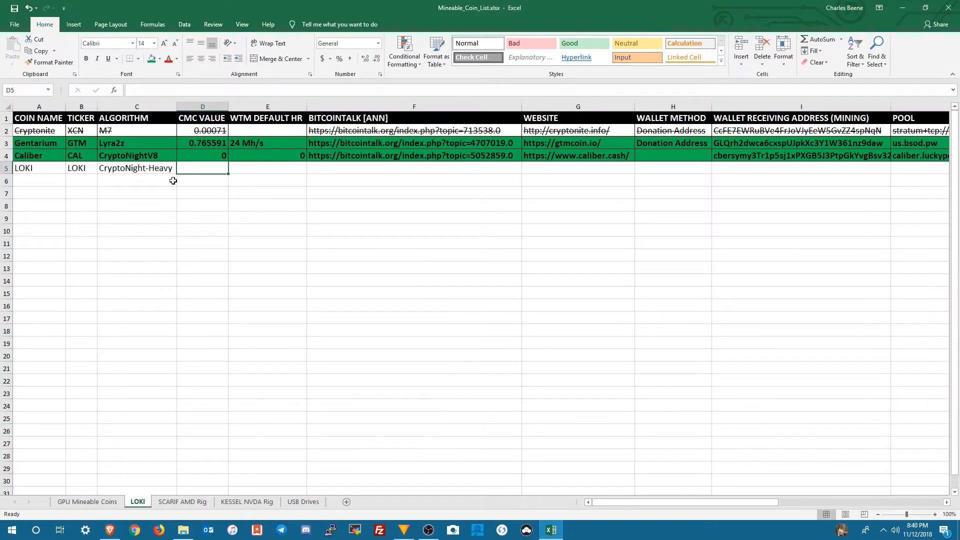
pyautogui.write('.')
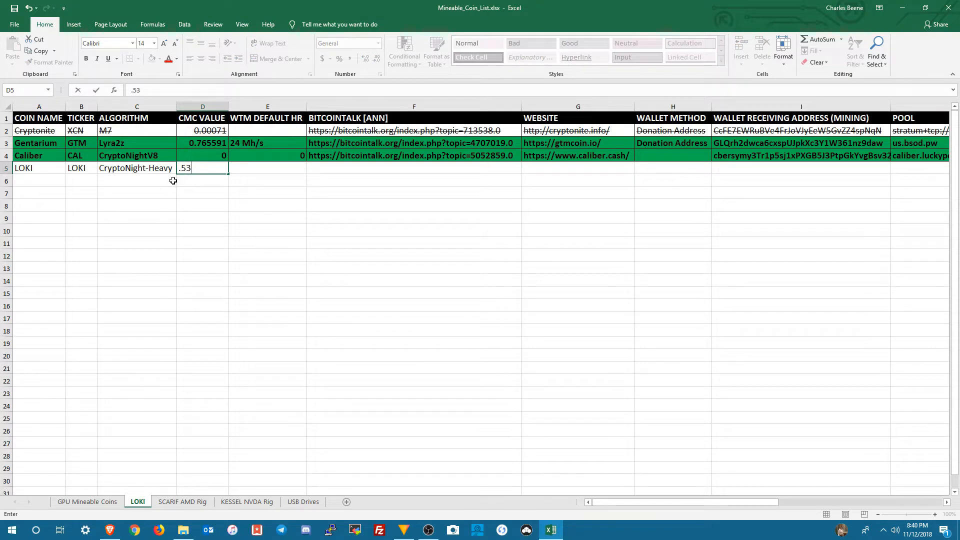
pyautogui.write('53')
pyautogui.press('Tab')
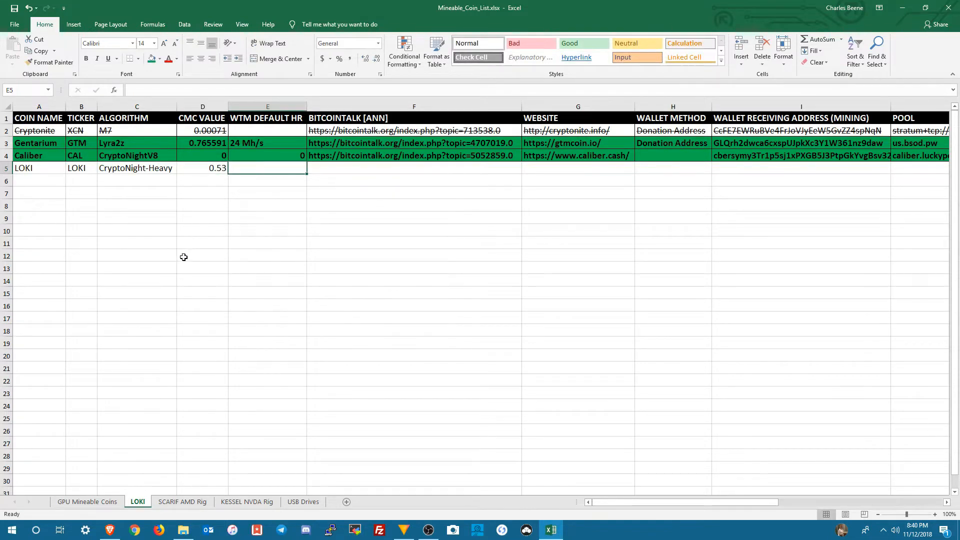
# Step: Switch back to the browser and open whattomine.com in a new tab
pyautogui.click(111, 531)
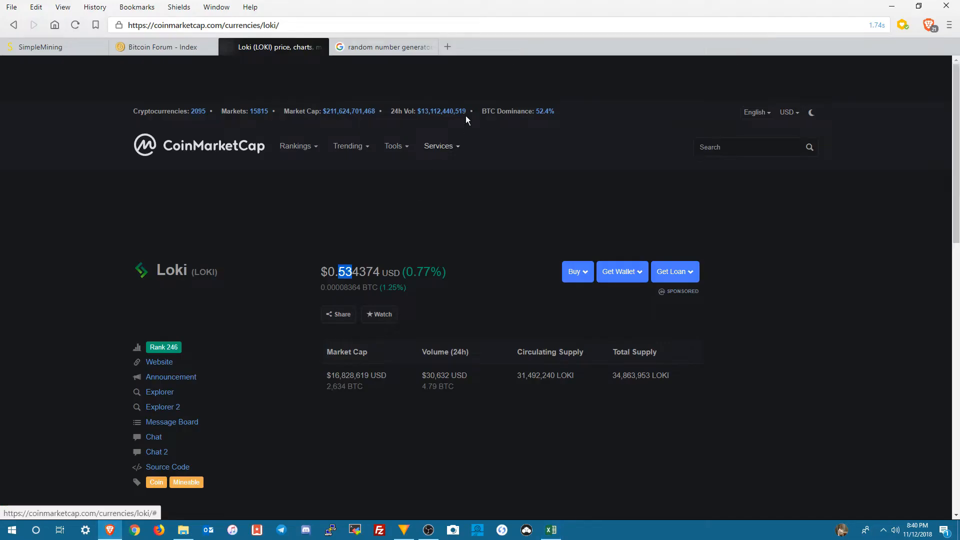
pyautogui.click(446, 47)
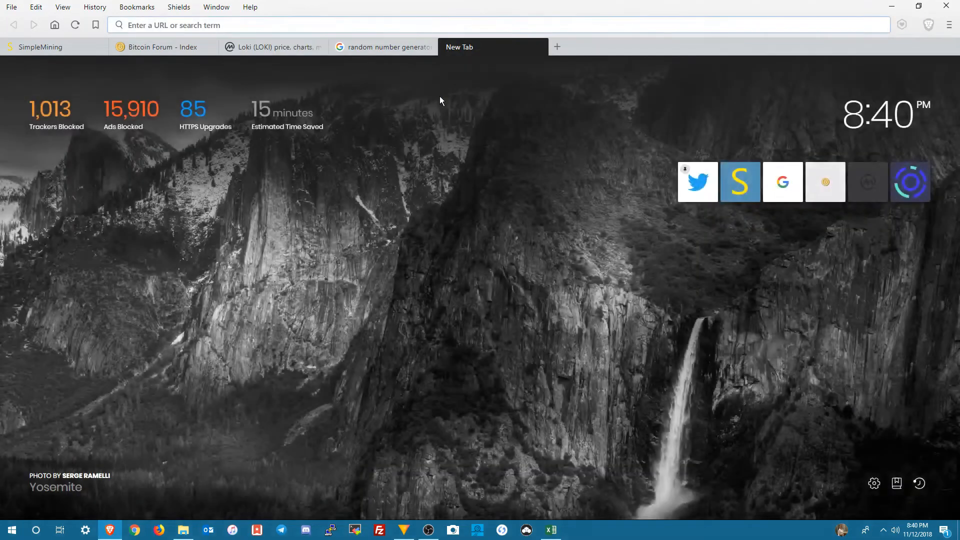
pyautogui.write('whatt')
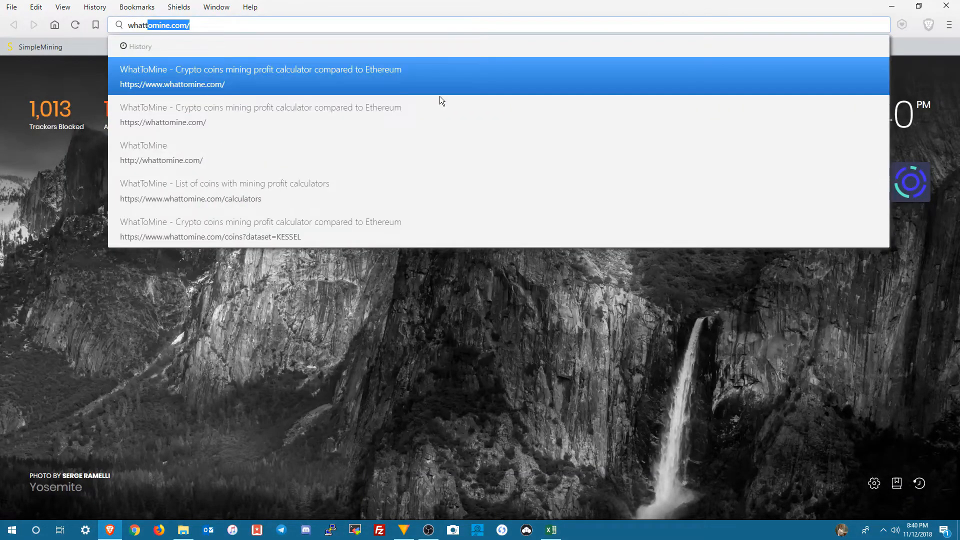
pyautogui.press('Return')
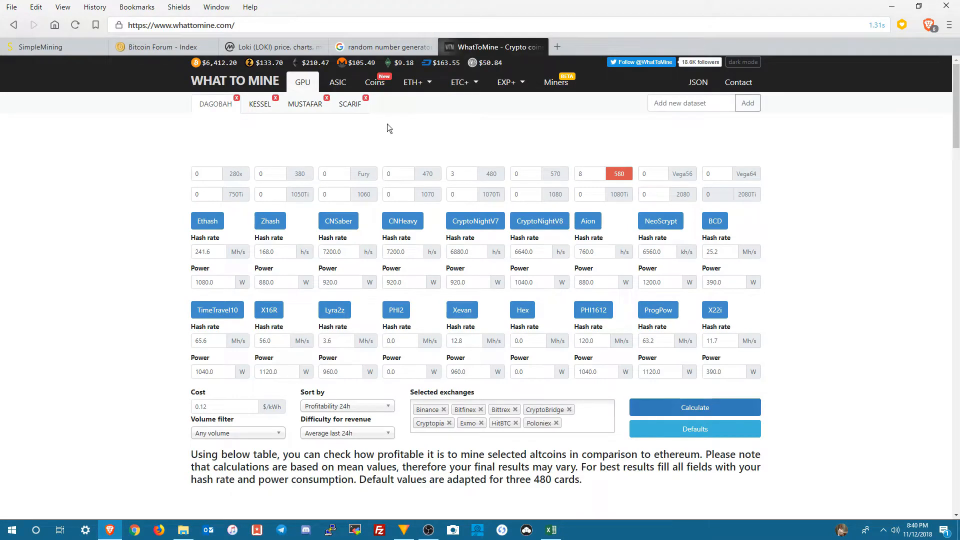
# Step: Filter WhatToMine's coin calculators by "loki" and open the Loki mining calculator
pyautogui.click(380, 87)
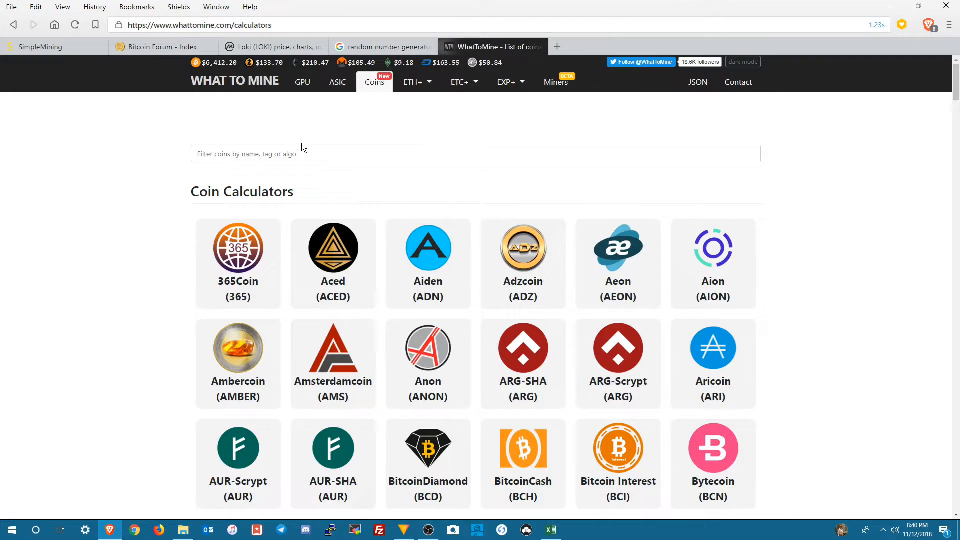
pyautogui.click(294, 157)
pyautogui.write('loki')
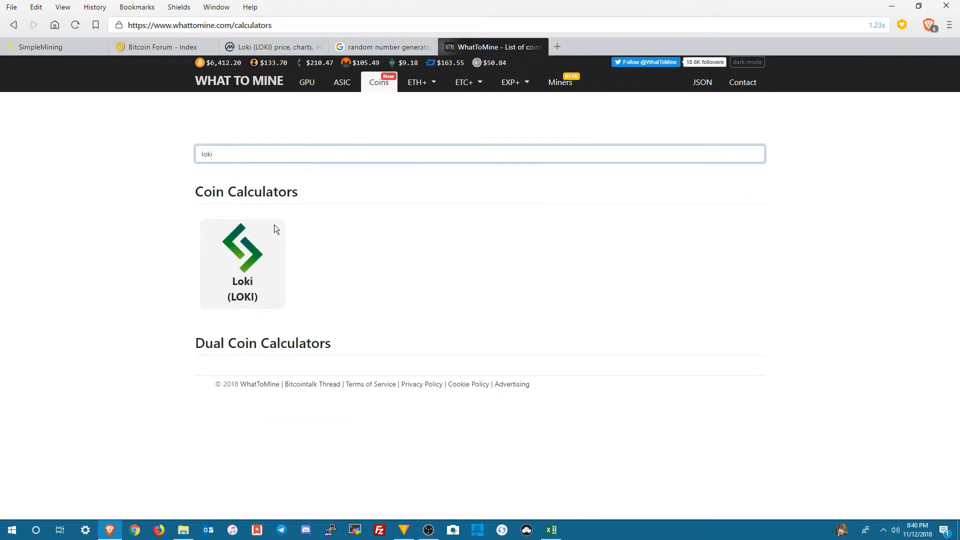
pyautogui.click(253, 270)
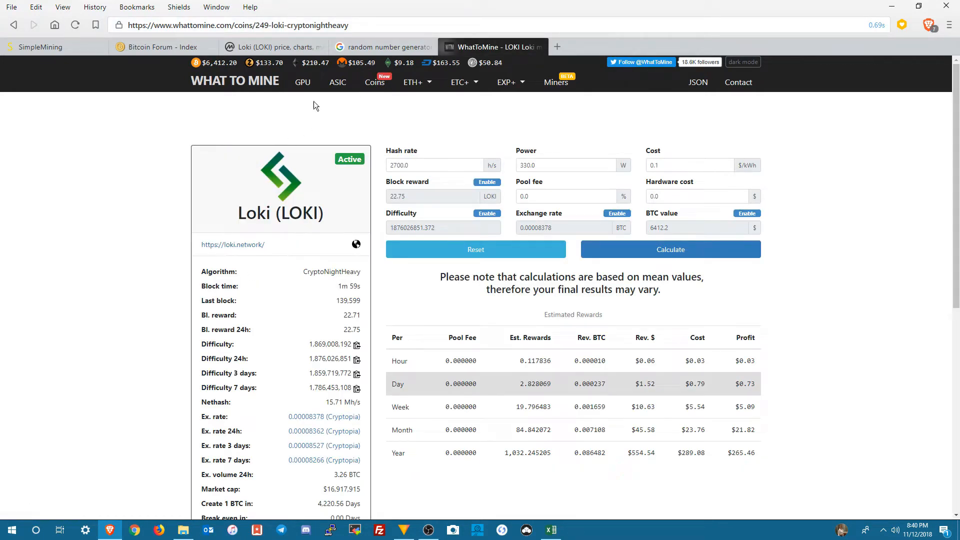
# Step: Load the SCARIF dataset in WhatToMine's GPU calculator and calculate its mining profitability
pyautogui.click(306, 89)
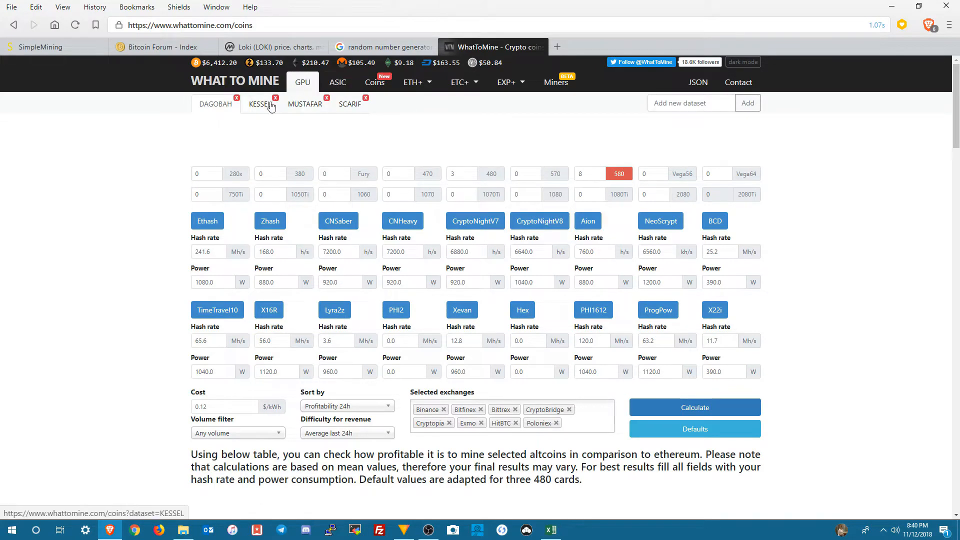
pyautogui.click(344, 111)
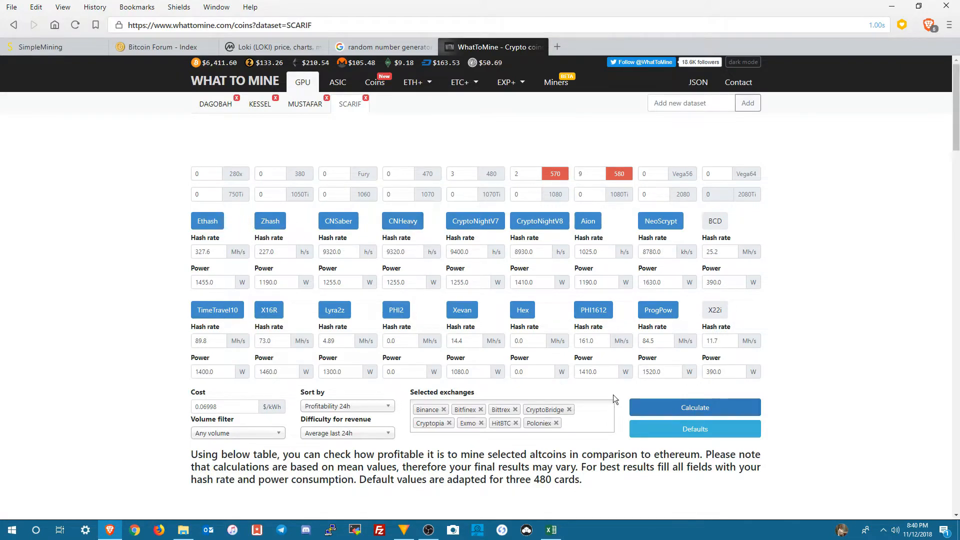
pyautogui.click(695, 409)
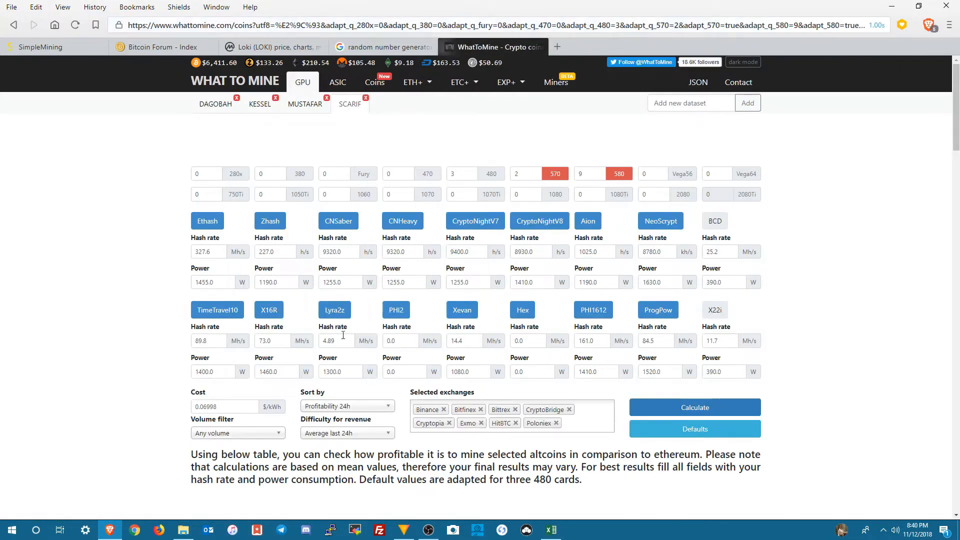
# Step: Find Loki in the WhatToMine profitability results and examine its estimated rewards and daily profit
pyautogui.scroll(-4, 342, 339)
pyautogui.scroll(-4, 342, 339)
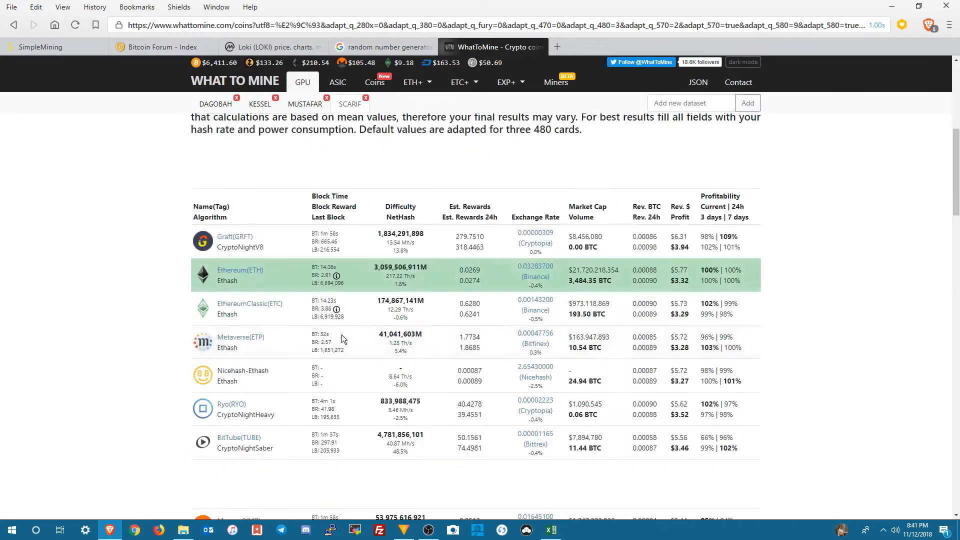
pyautogui.scroll(-3, 341, 335)
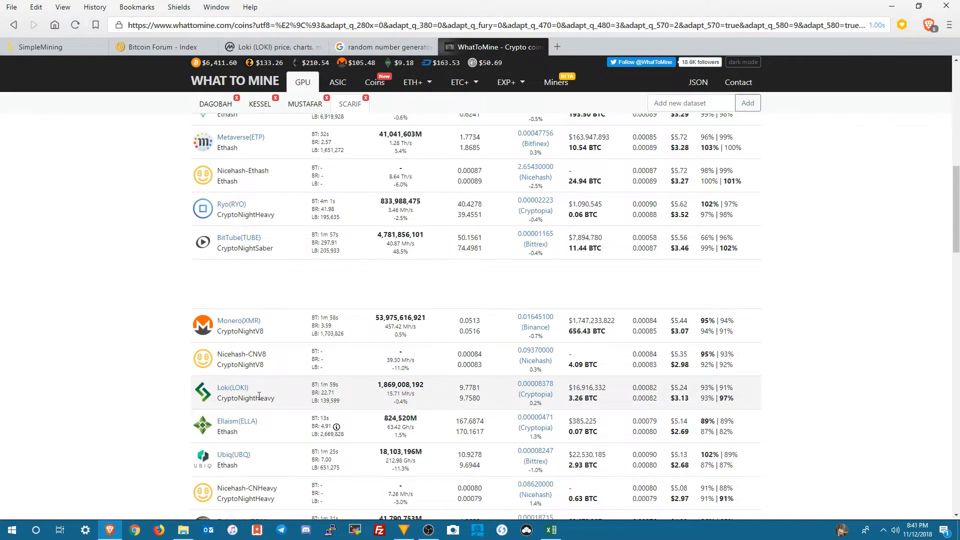
pyautogui.scroll(-2, 316, 398)
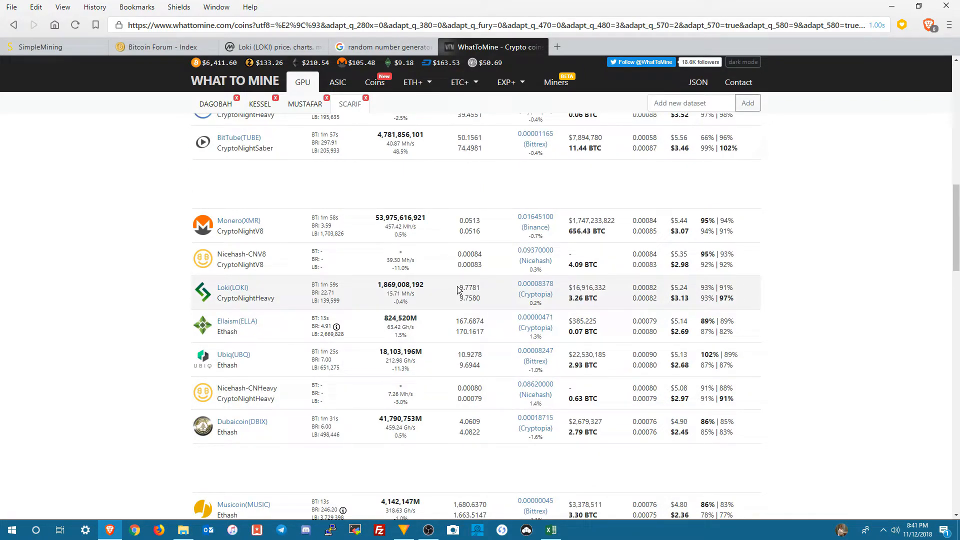
pyautogui.moveTo(458, 289); pyautogui.dragTo(478, 286)
pyautogui.click(480, 287)
pyautogui.click(679, 295)
pyautogui.moveTo(675, 298); pyautogui.dragTo(688, 299)
pyautogui.click(689, 298)
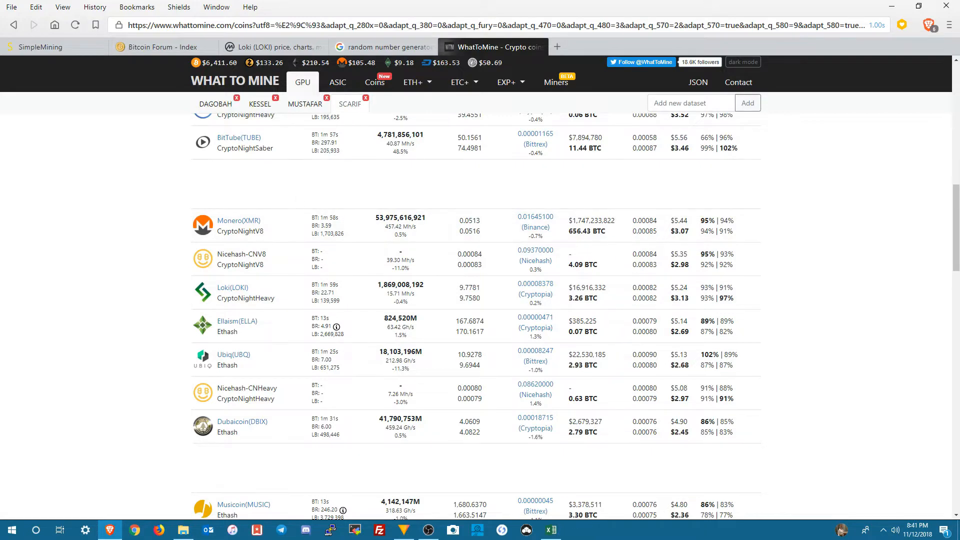
# Step: Check the empty hash rate cell in the Excel workbook, then copy the CNHeavy hash rate from WhatToMine's SCARIF dataset
pyautogui.click(551, 530)
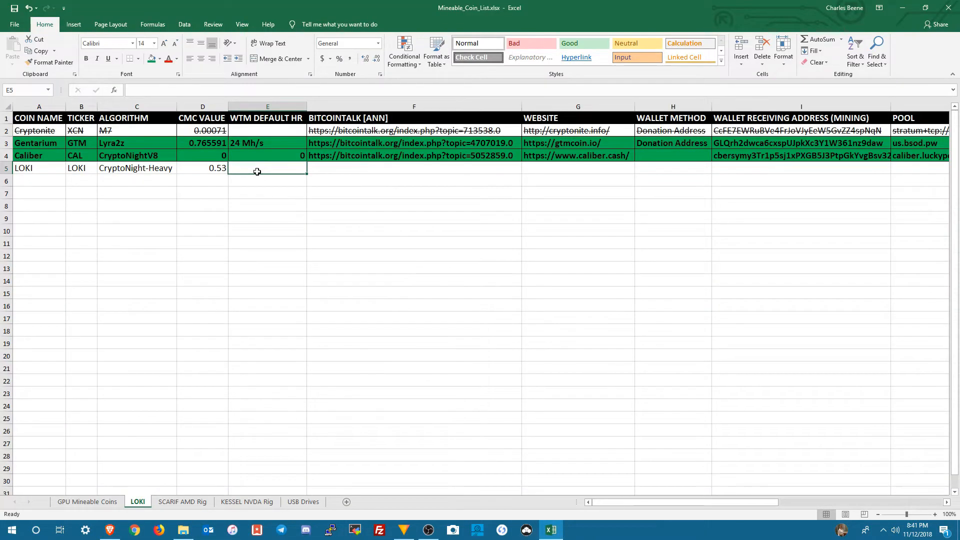
pyautogui.click(561, 535)
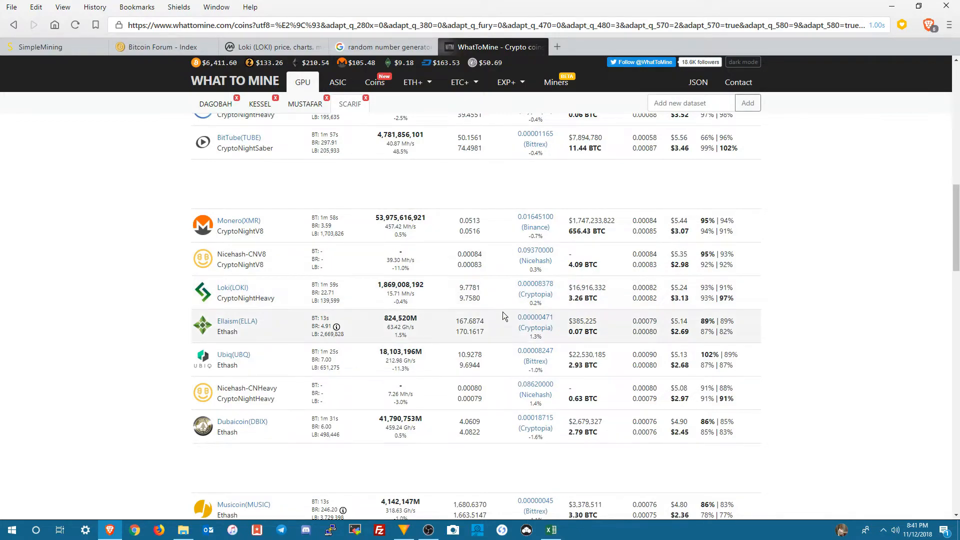
pyautogui.scroll(10, 483, 318)
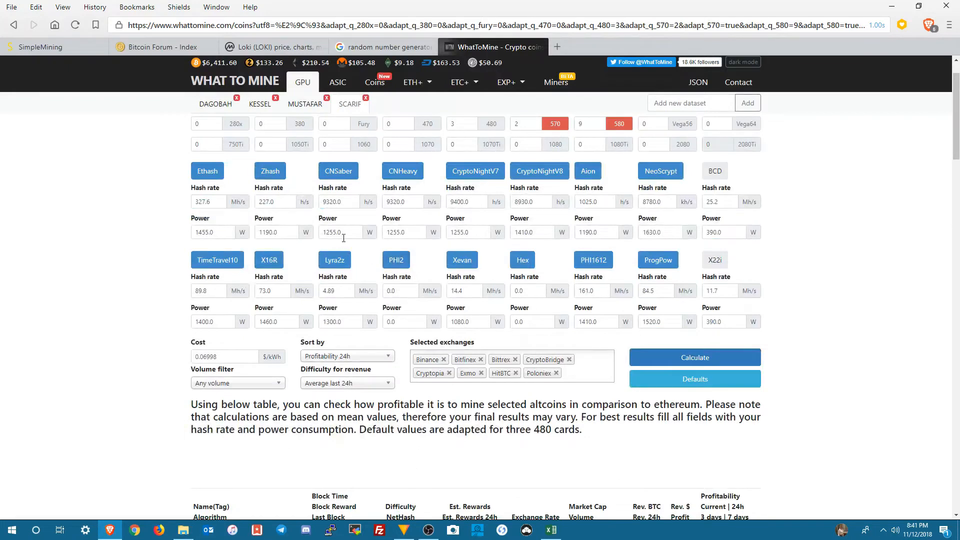
pyautogui.scroll(1, 345, 252)
pyautogui.doubleClick(407, 252)
pyautogui.press('super+c')
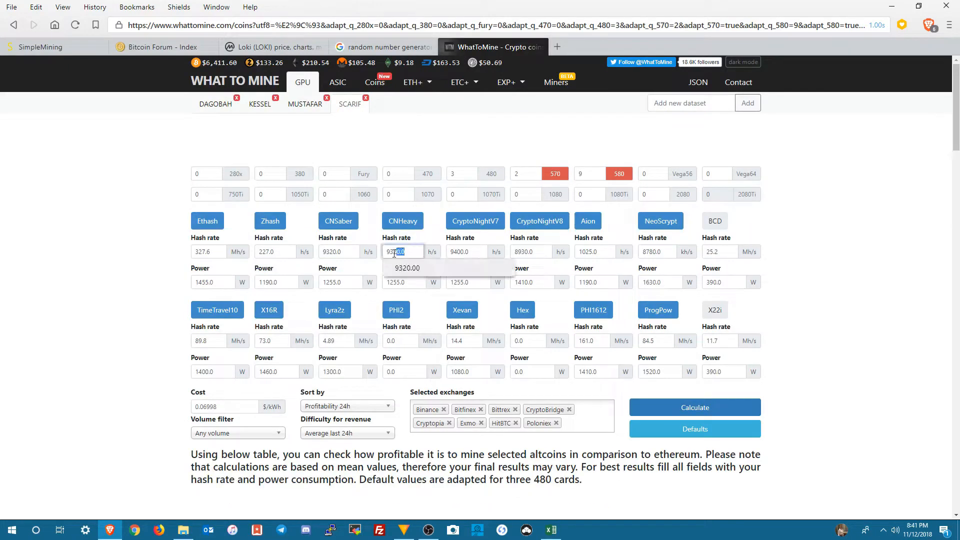
pyautogui.rightClick(395, 255)
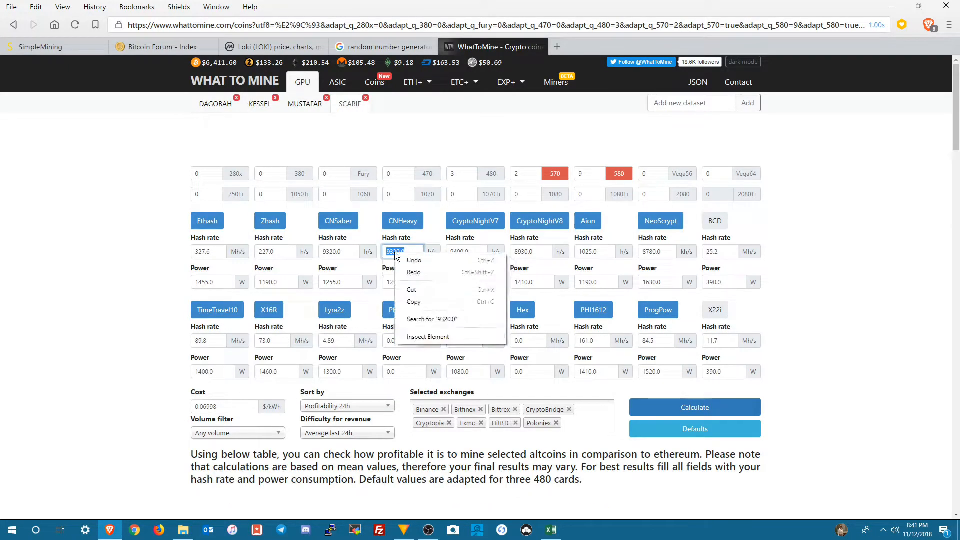
pyautogui.click(413, 302)
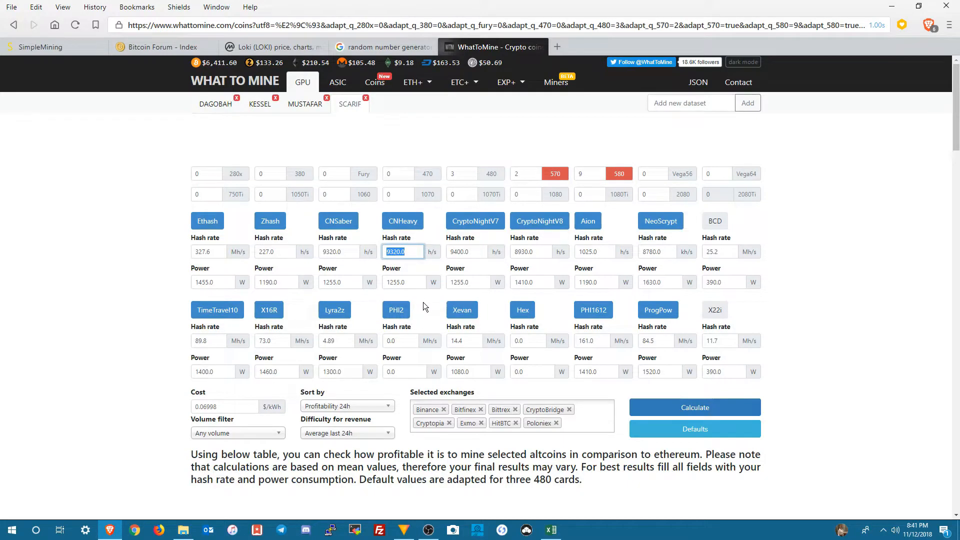
# Step: Switch to the Excel workbook and paste 9320.0 as the WTM DEFAULT HR value in the LOKI row
pyautogui.click(551, 531)
pyautogui.click(552, 531)
pyautogui.click(551, 528)
pyautogui.click(257, 168)
pyautogui.rightClick(257, 170)
pyautogui.click(278, 212)
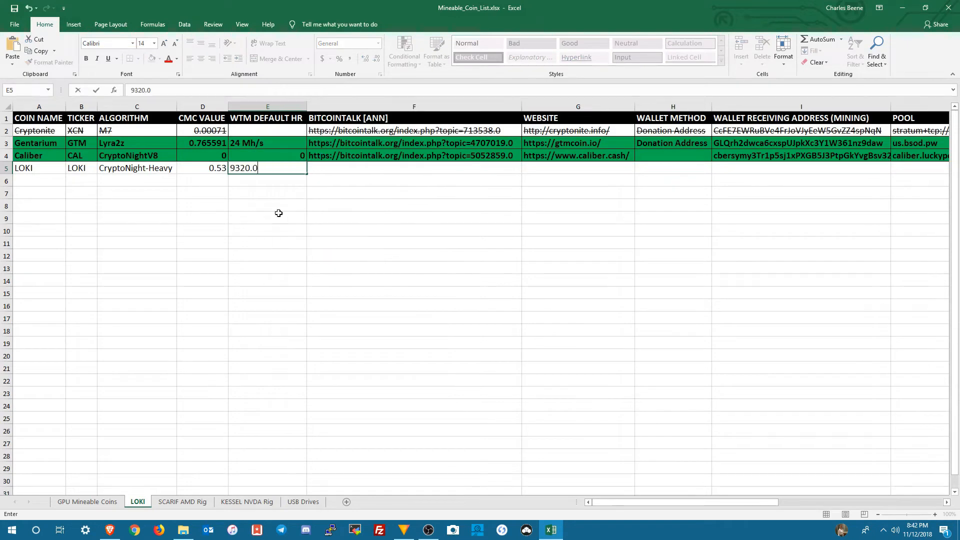
pyautogui.press('Tab')
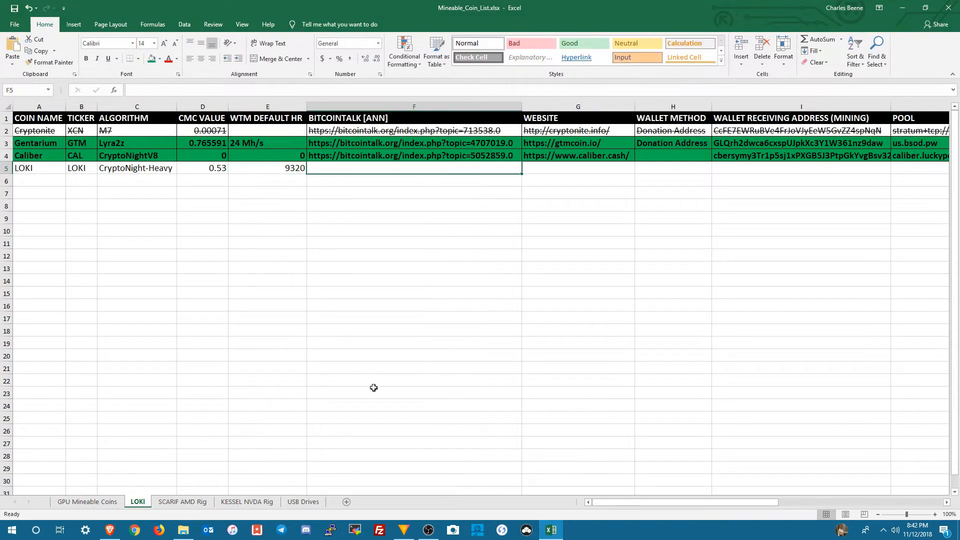
# Step: Switch to the browser's Bitcointalk page, run a Google search of the forum for "LOKI" and open the main Loki announcement topic
pyautogui.click(110, 529)
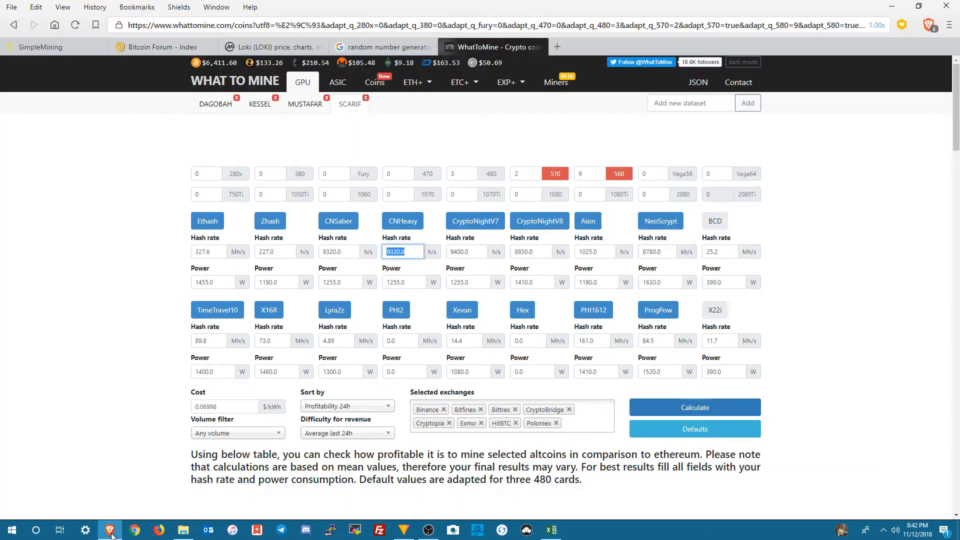
pyautogui.click(169, 47)
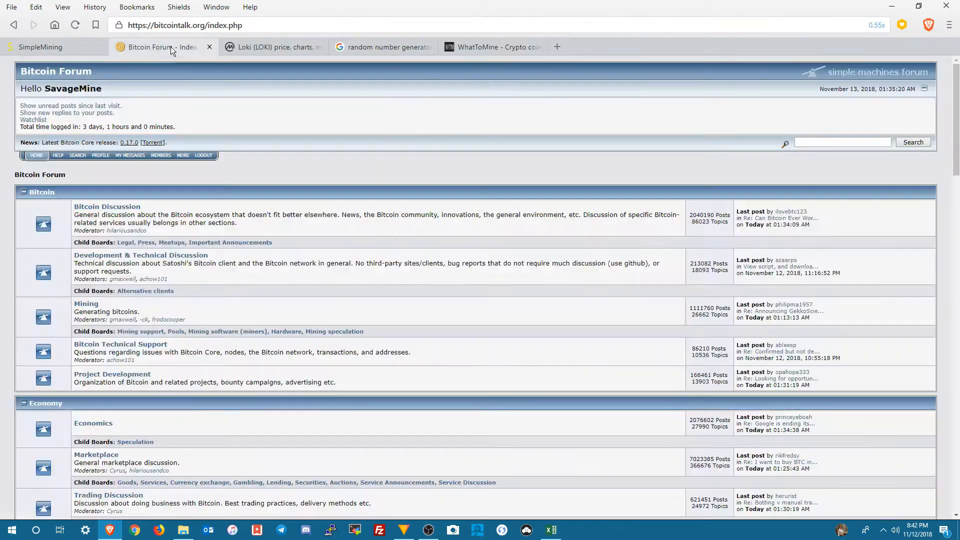
pyautogui.click(77, 157)
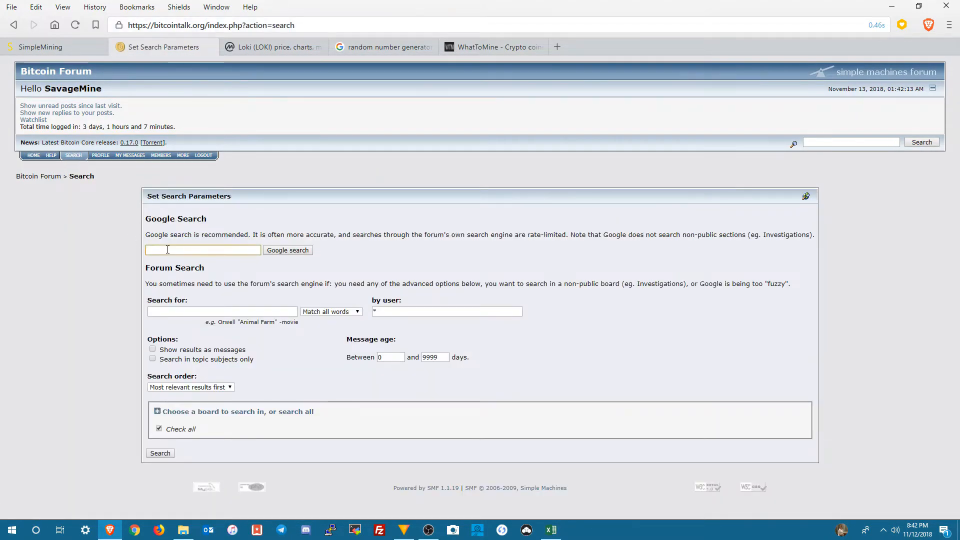
pyautogui.write('LOKI')
pyautogui.press('Return')
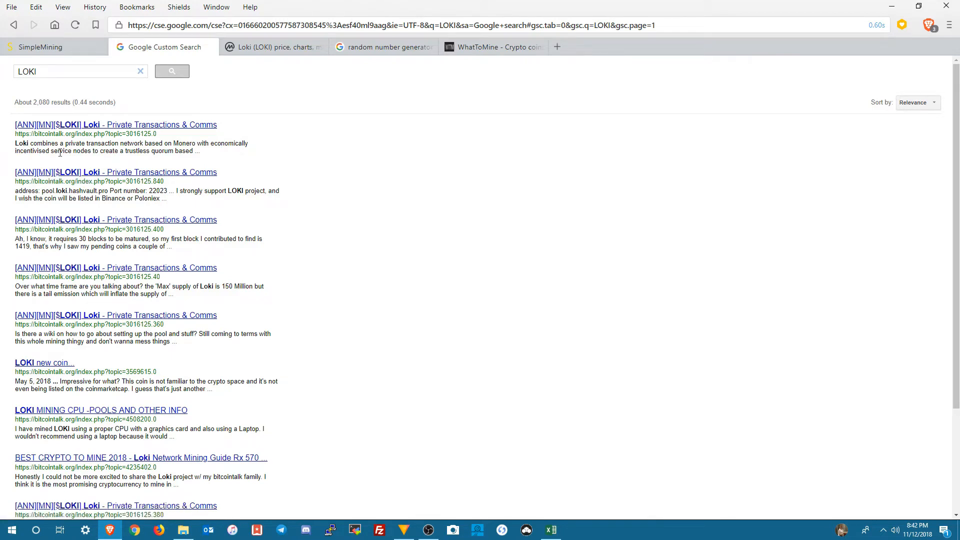
pyautogui.click(123, 128)
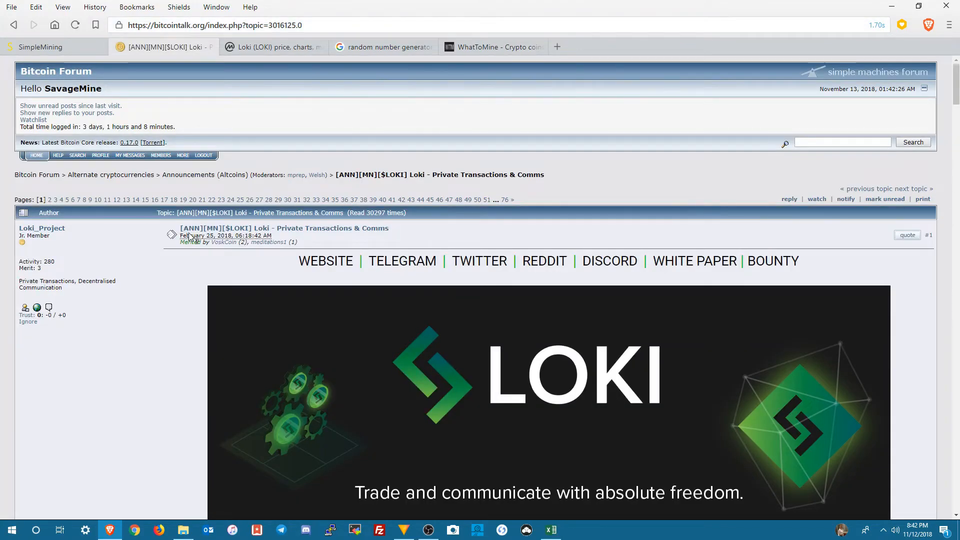
# Step: Review the Loki announcement's posting date, project description, feature list and technical specifications
pyautogui.moveTo(181, 236); pyautogui.dragTo(235, 240)
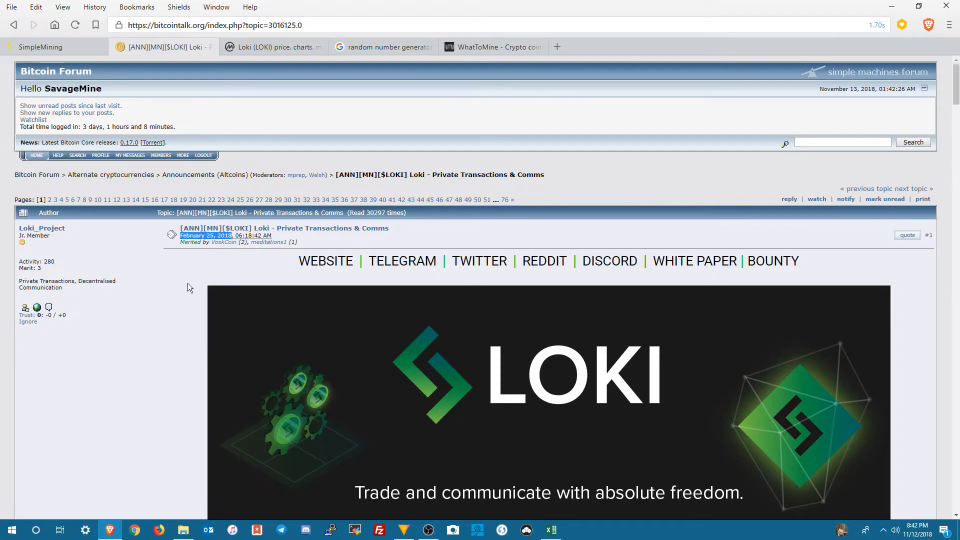
pyautogui.click(176, 304)
pyautogui.scroll(-3, 176, 304)
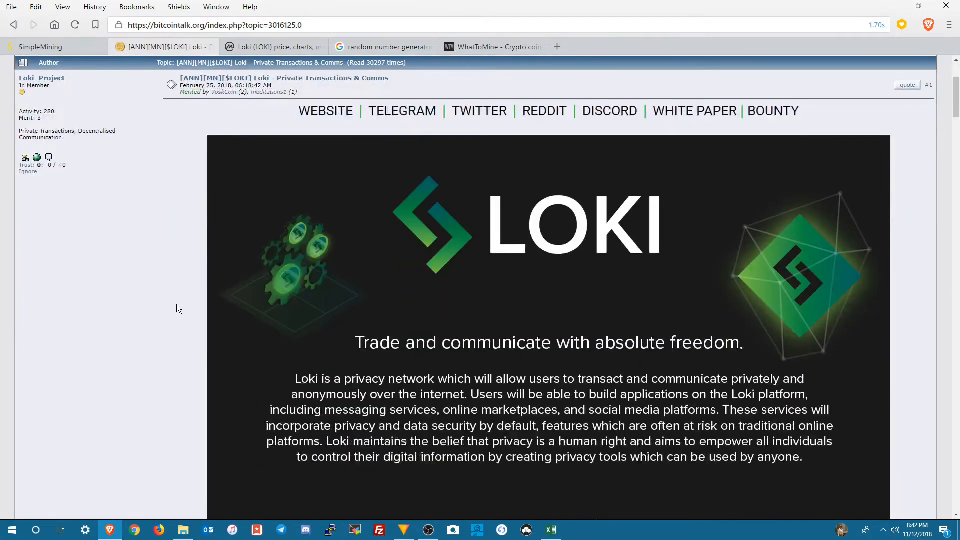
pyautogui.scroll(-4, 176, 304)
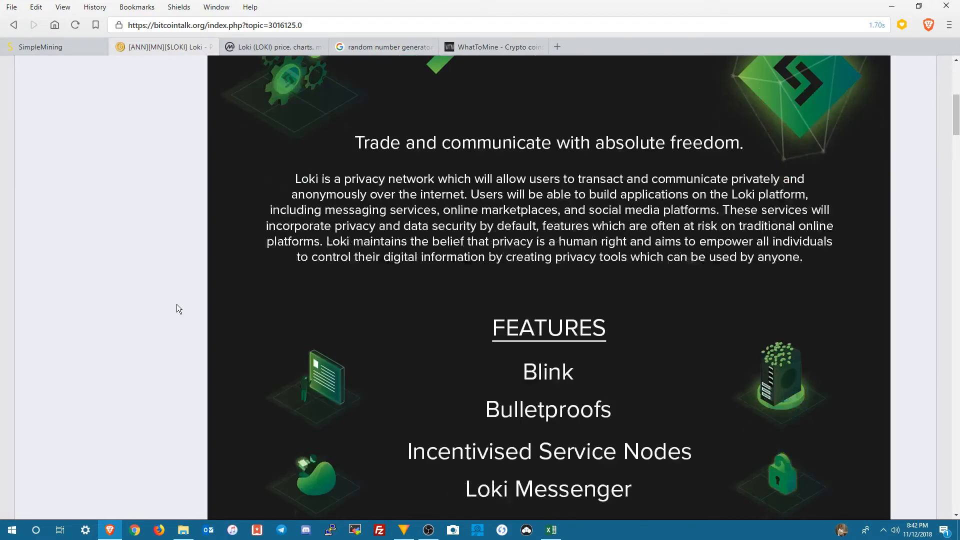
pyautogui.scroll(-2, 176, 304)
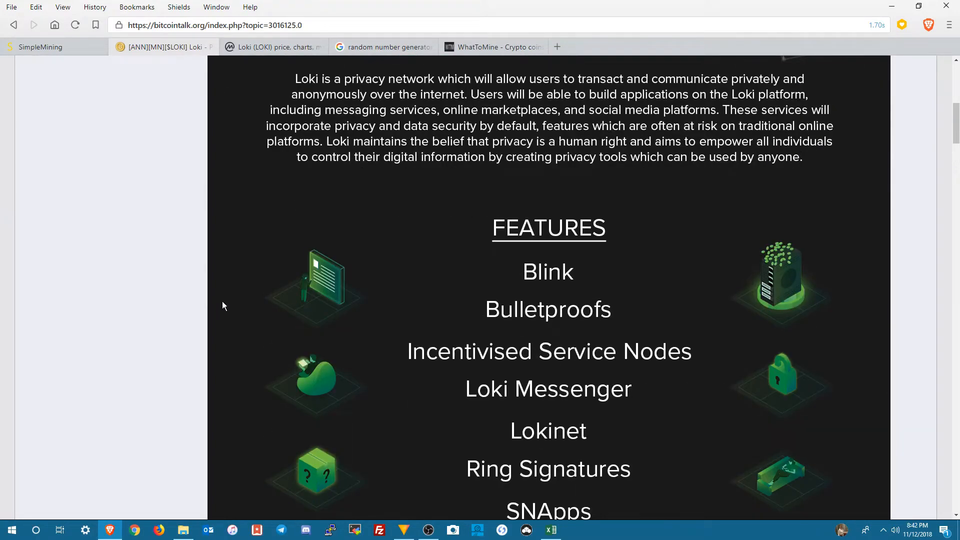
pyautogui.scroll(-1, 223, 306)
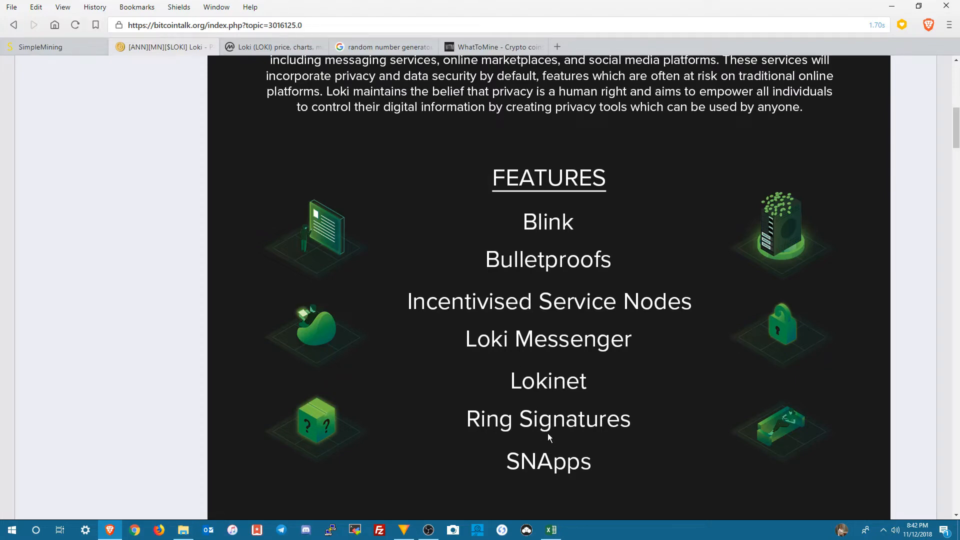
pyautogui.scroll(-1, 540, 452)
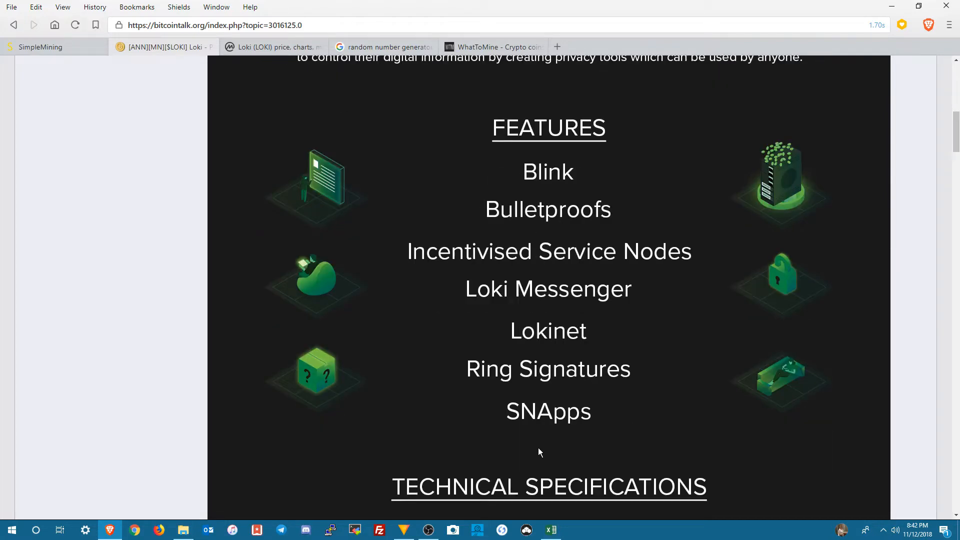
pyautogui.scroll(-2, 539, 451)
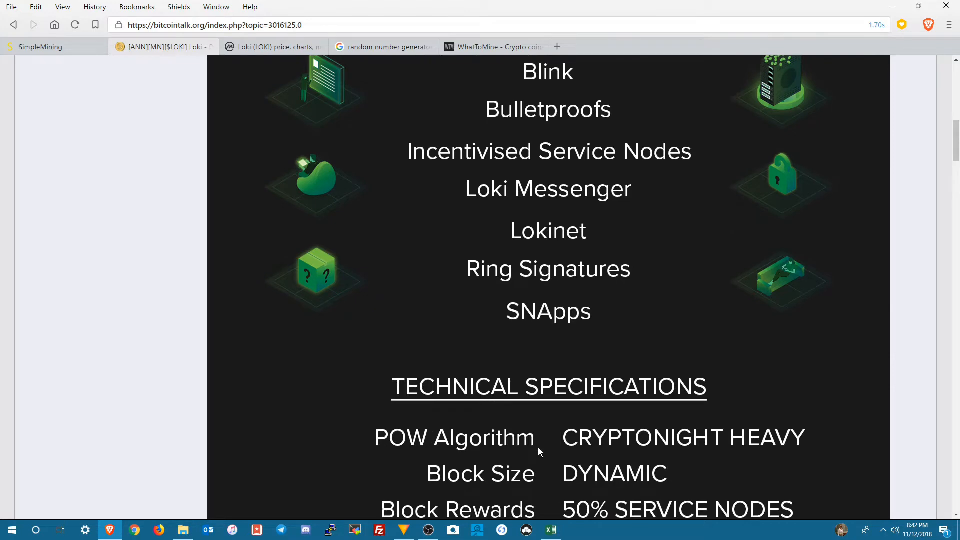
pyautogui.scroll(-1, 539, 451)
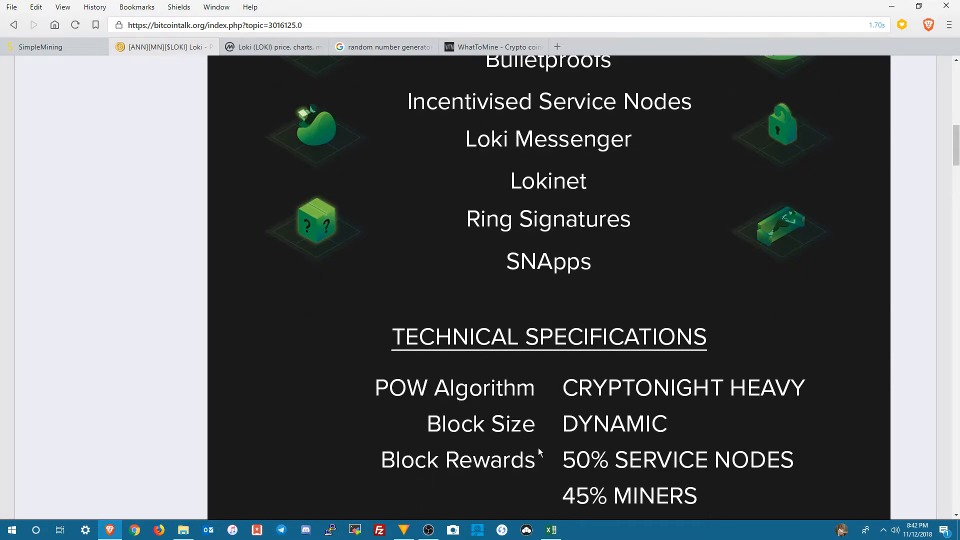
pyautogui.scroll(-2, 539, 451)
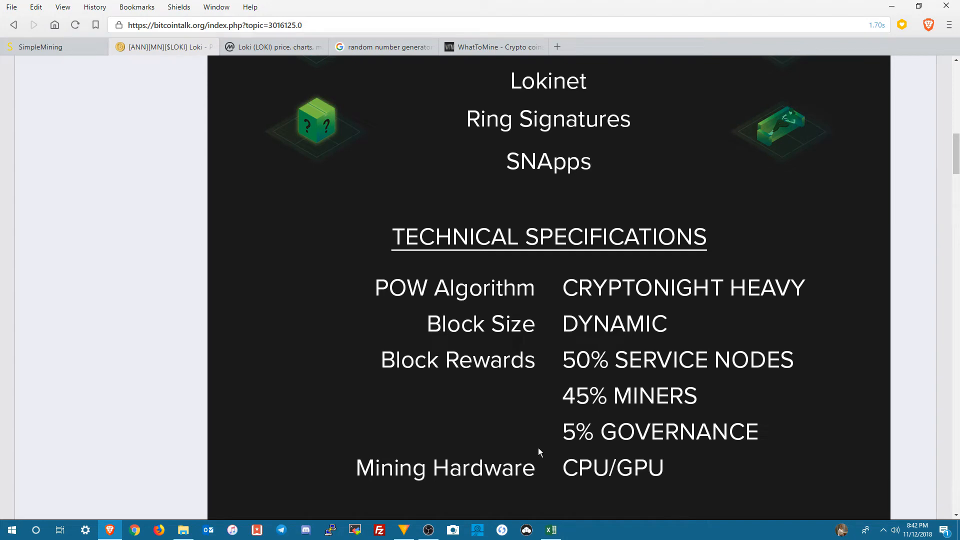
pyautogui.scroll(-1, 538, 452)
pyautogui.scroll(-3, 538, 451)
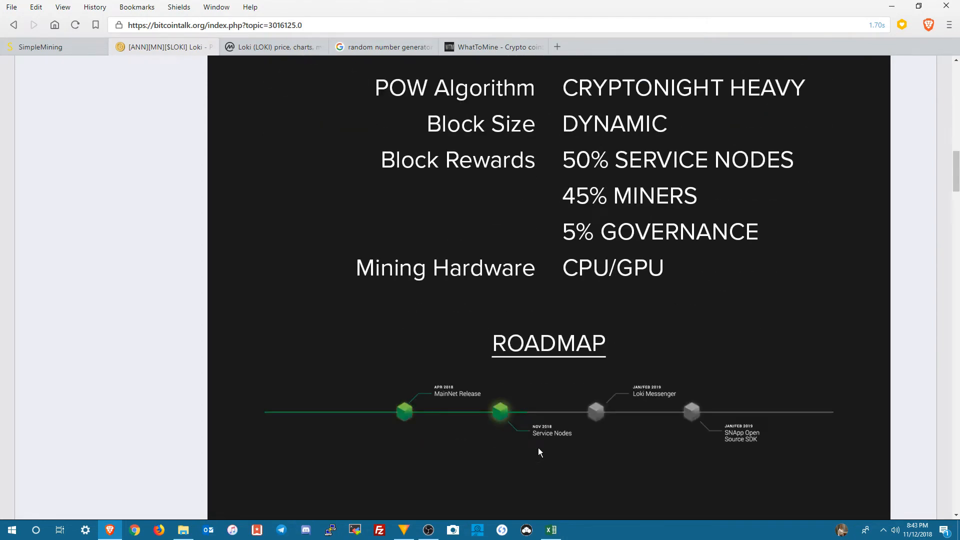
# Step: Examine the announcement's roadmap and its links for block explorers, service nodes, mining, wallets and whitepaper translations
pyautogui.scroll(-2, 538, 452)
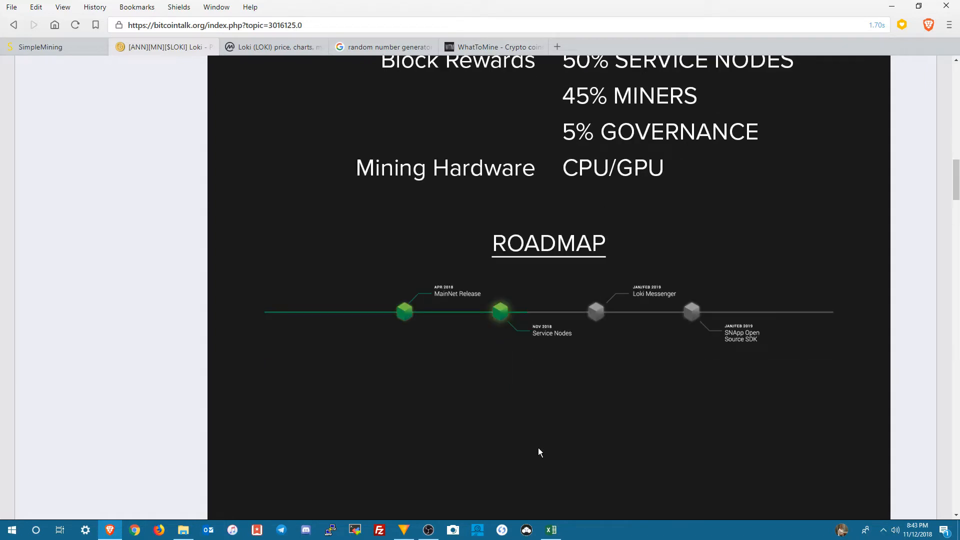
pyautogui.scroll(-1, 539, 448)
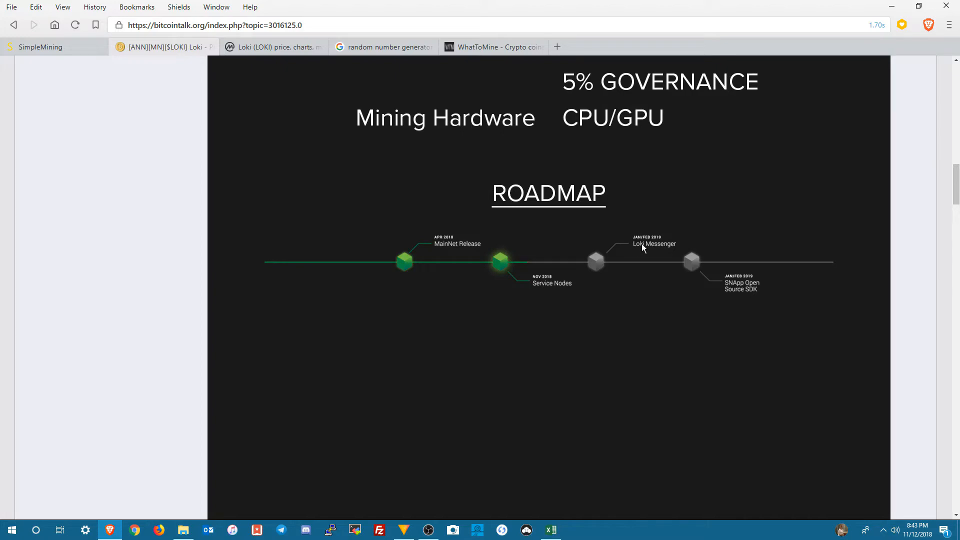
pyautogui.scroll(-4, 642, 386)
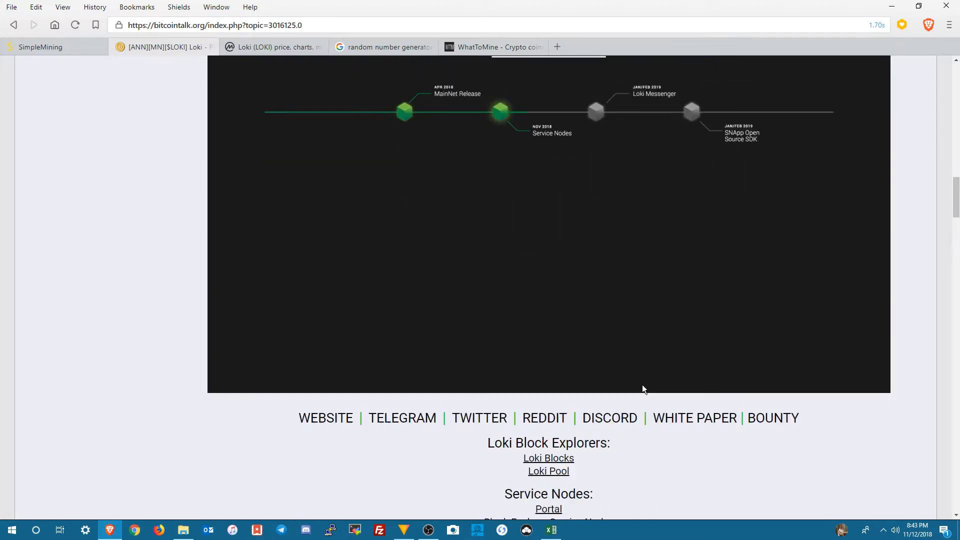
pyautogui.scroll(-3, 642, 388)
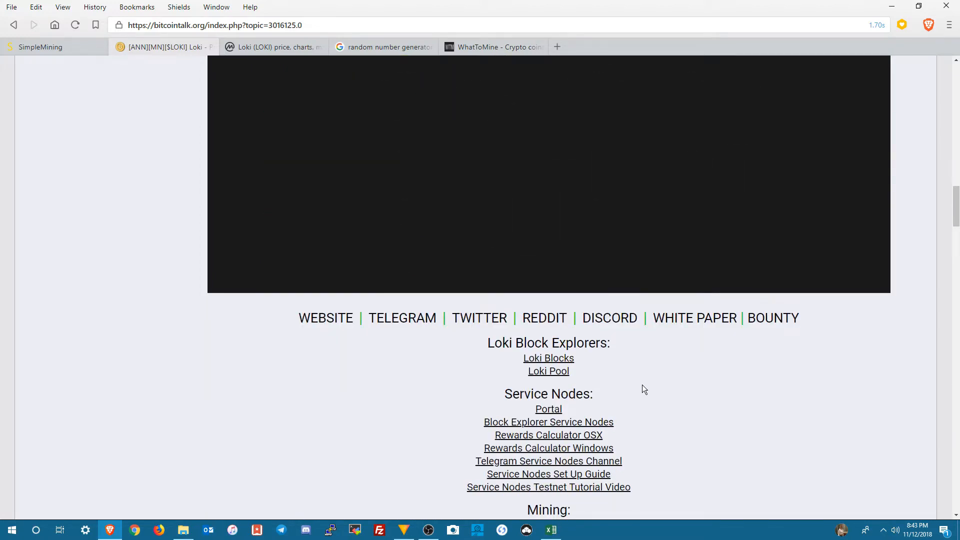
pyautogui.scroll(-3, 642, 389)
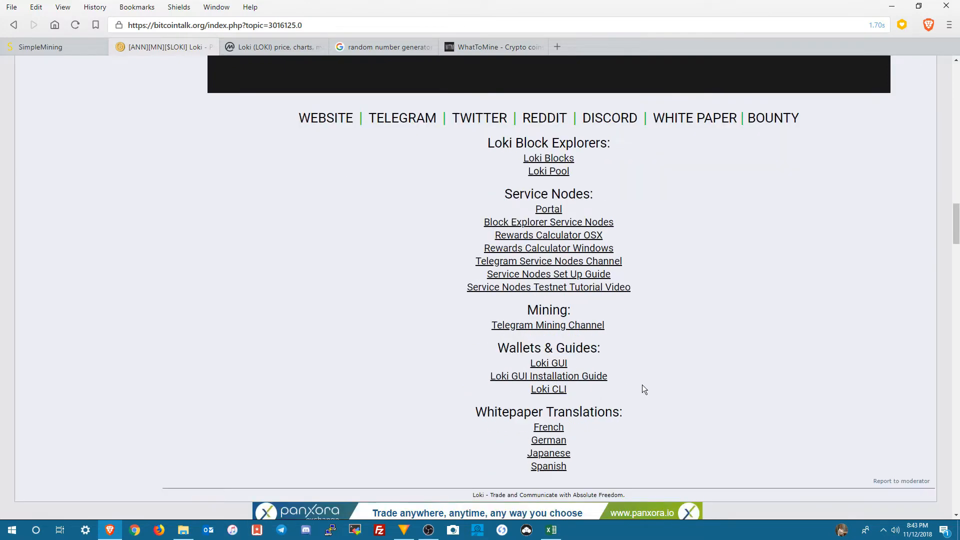
pyautogui.scroll(-1, 643, 389)
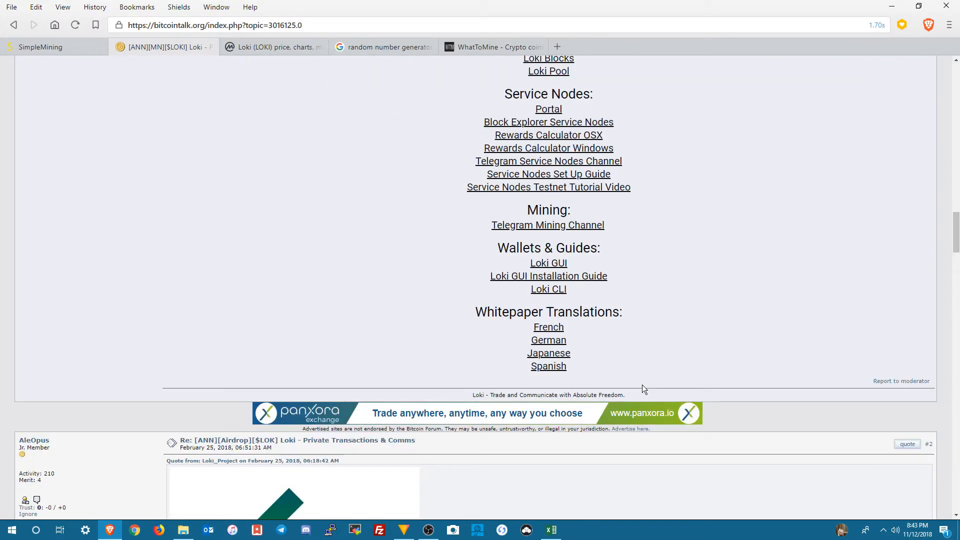
pyautogui.scroll(5, 643, 389)
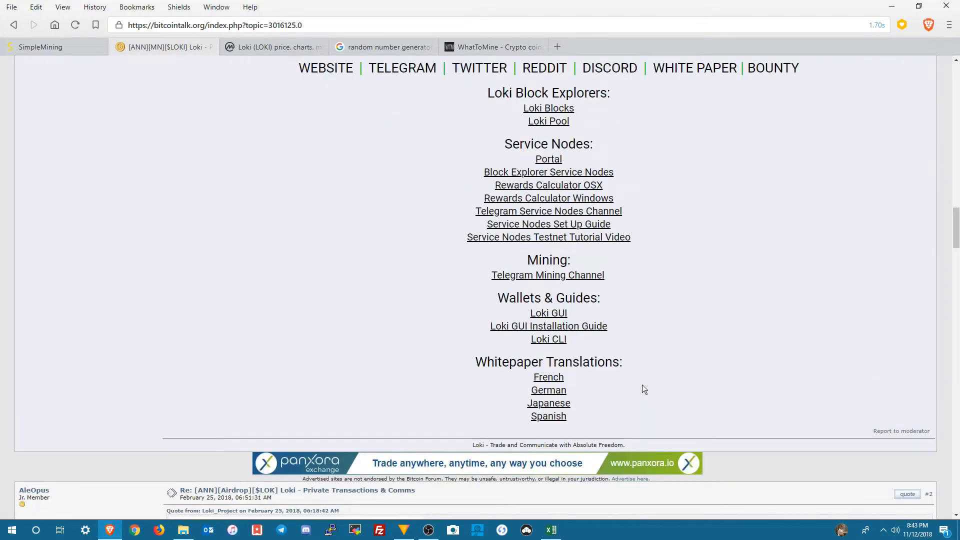
pyautogui.scroll(3, 642, 388)
pyautogui.scroll(1, 642, 389)
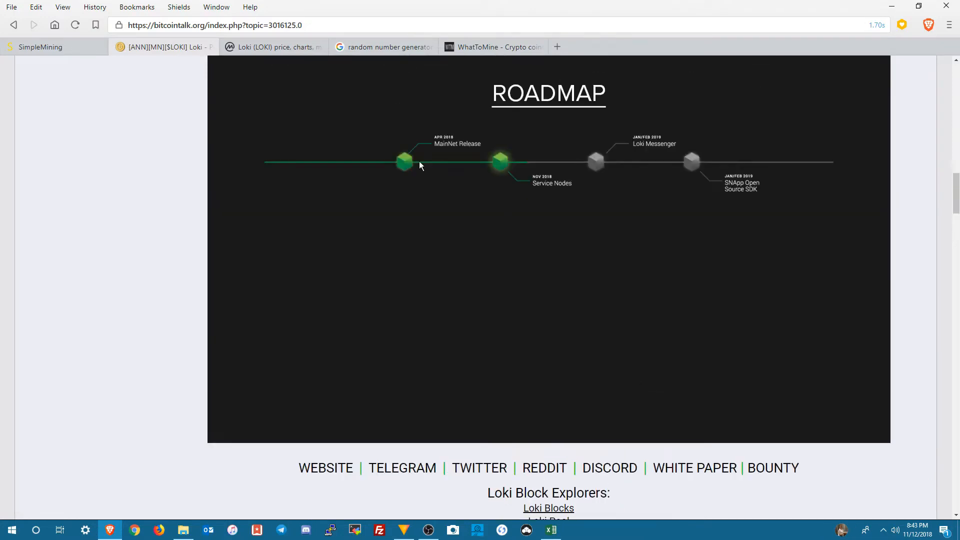
# Step: Copy the Loki announcement's web address and paste it into the LOKI row's BITCOINTALK [ANN] cell in the Excel workbook
pyautogui.click(227, 25)
pyautogui.press('super+c')
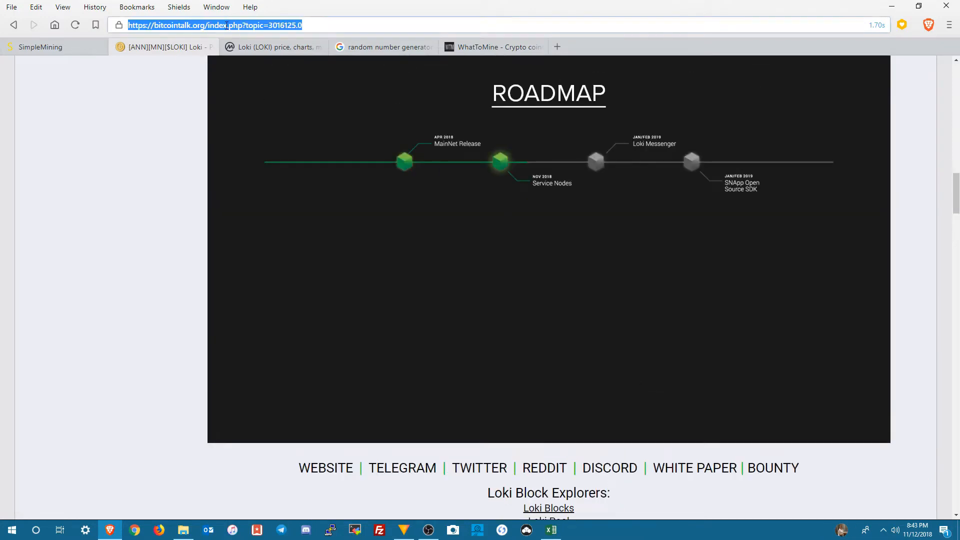
pyautogui.rightClick(226, 25)
pyautogui.click(239, 42)
pyautogui.click(553, 535)
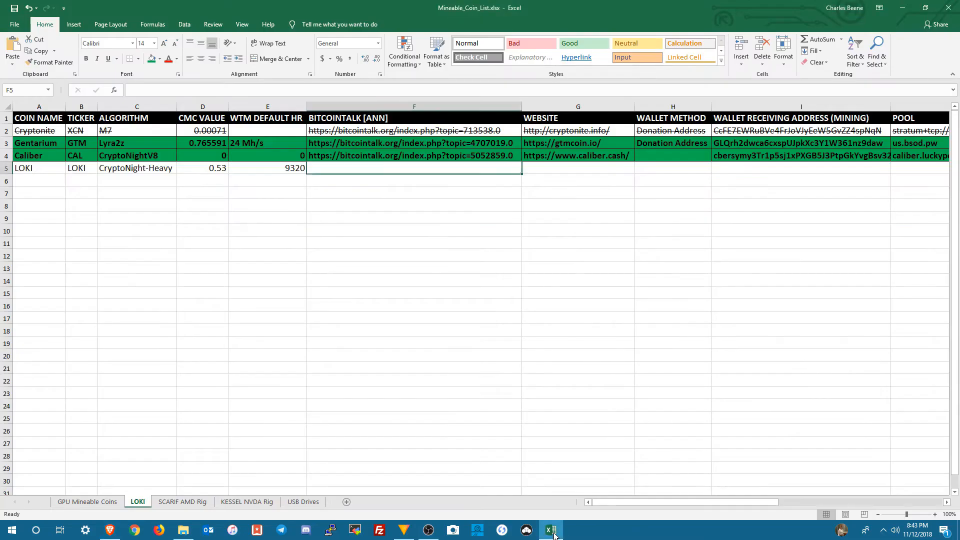
pyautogui.rightClick(341, 169)
pyautogui.click(363, 211)
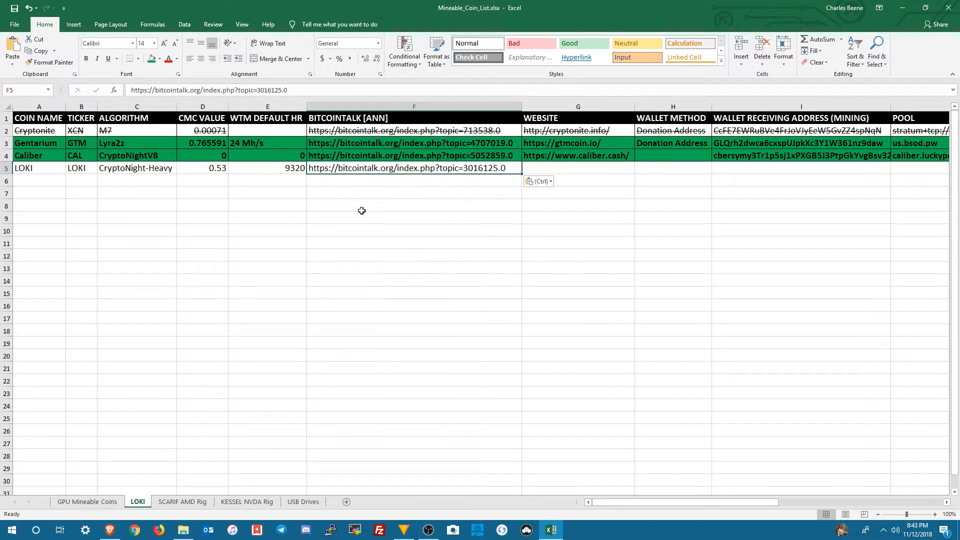
# Step: Select the LOKI row's WEBSITE cell, return to the browser and open the announcement's WEBSITE link in a new tab
pyautogui.click(541, 170)
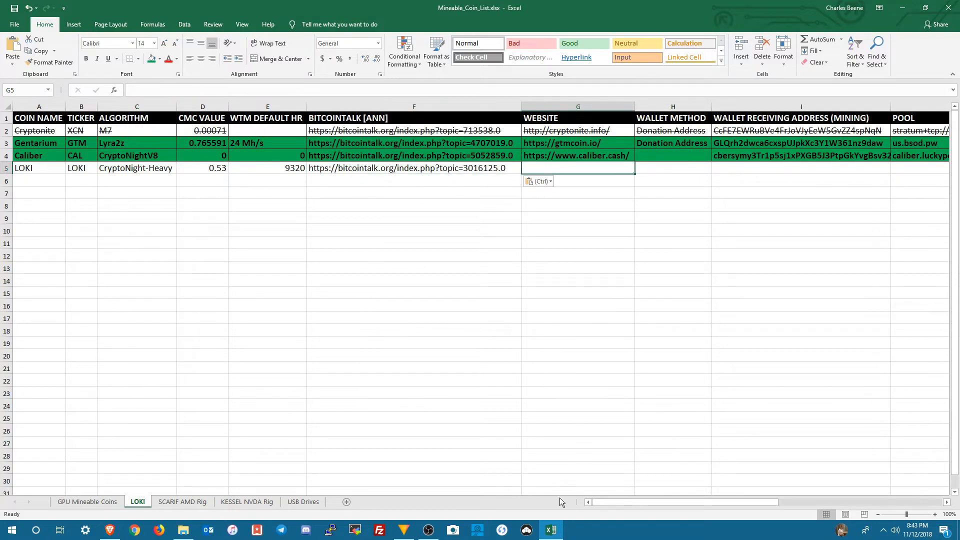
pyautogui.click(557, 533)
pyautogui.scroll(12, 516, 370)
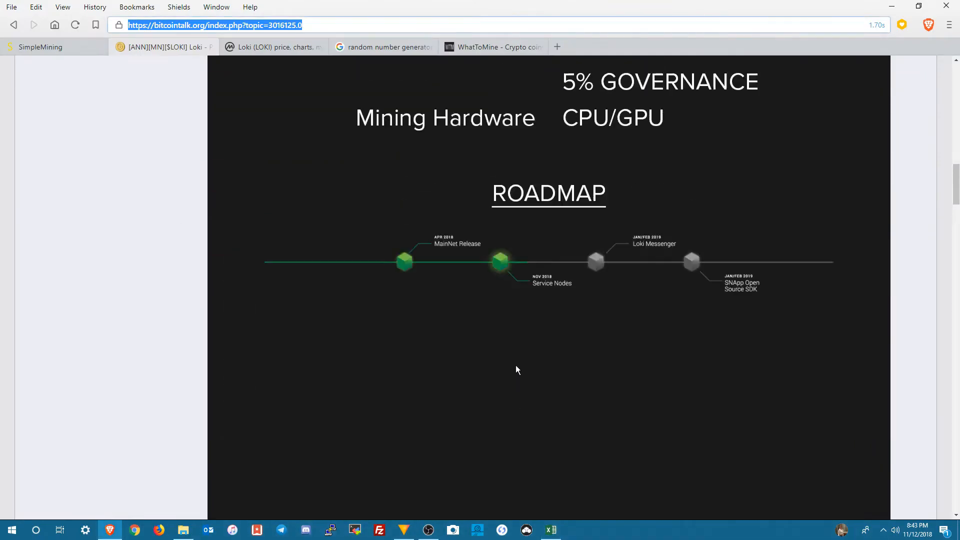
pyautogui.scroll(2, 520, 364)
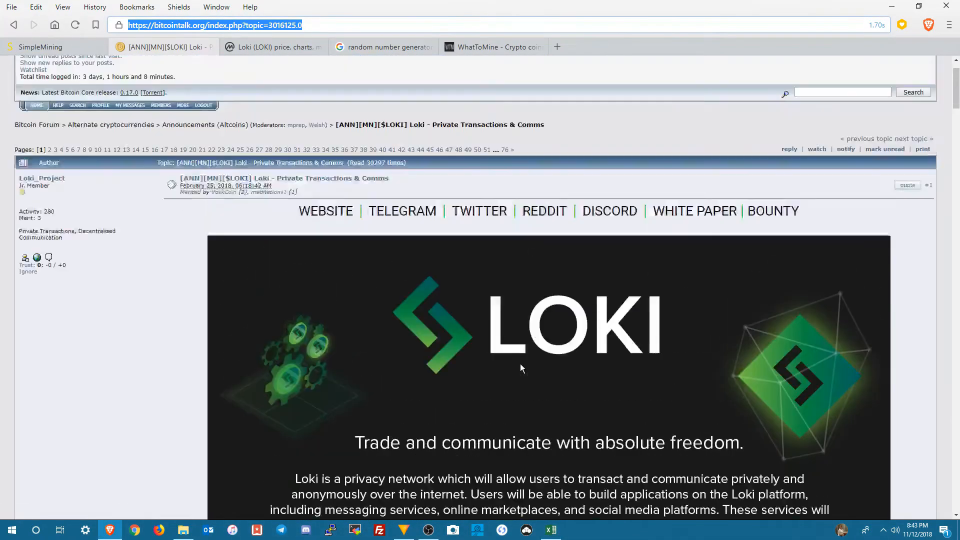
pyautogui.rightClick(330, 212)
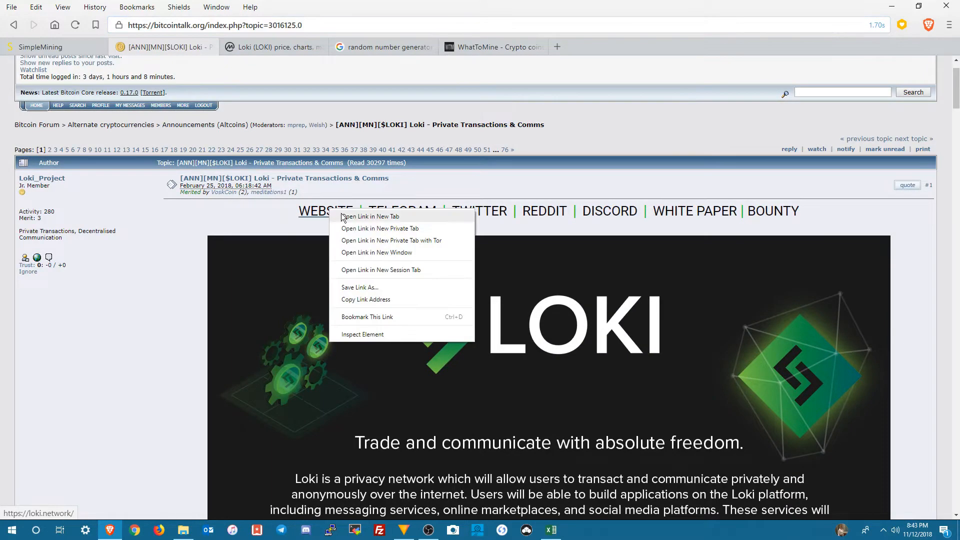
pyautogui.click(345, 216)
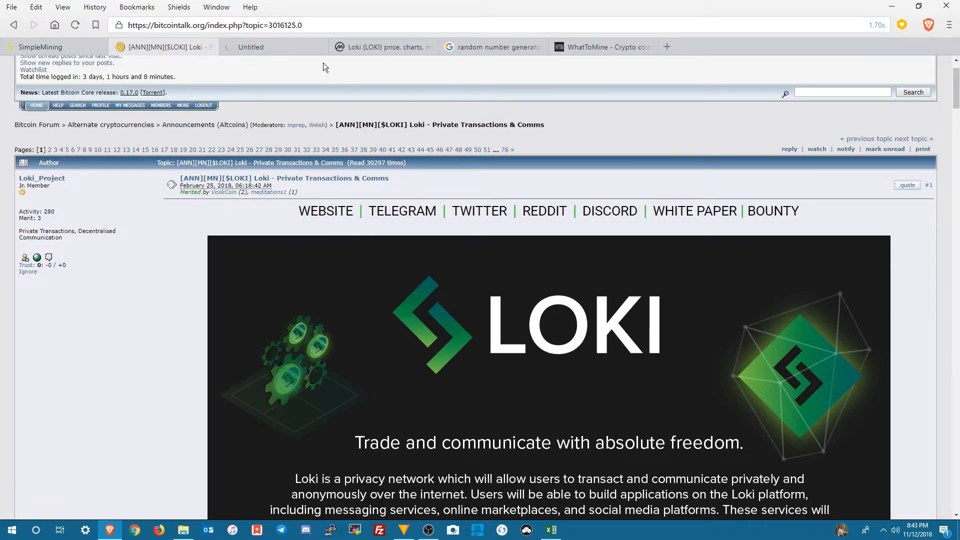
pyautogui.click(289, 50)
pyautogui.click(269, 47)
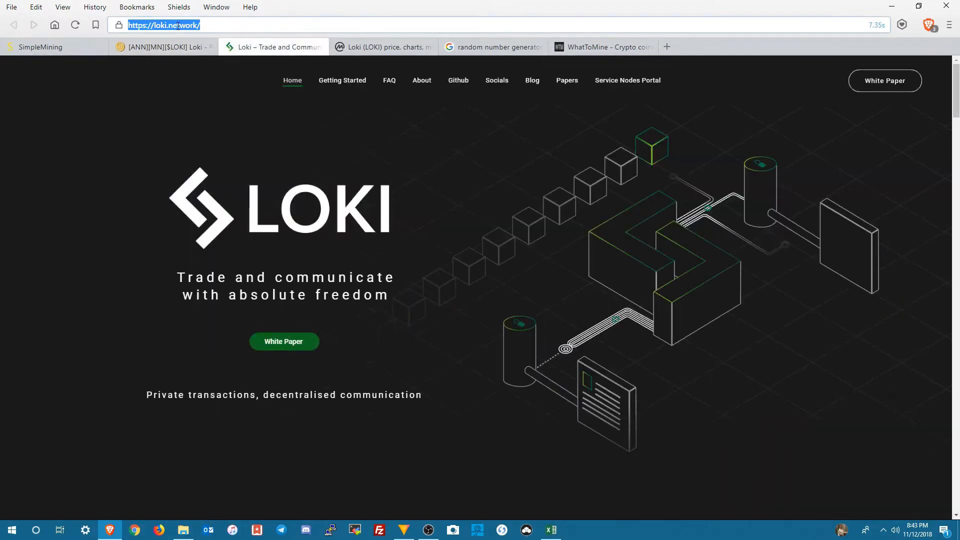
pyautogui.rightClick(178, 25)
pyautogui.click(195, 46)
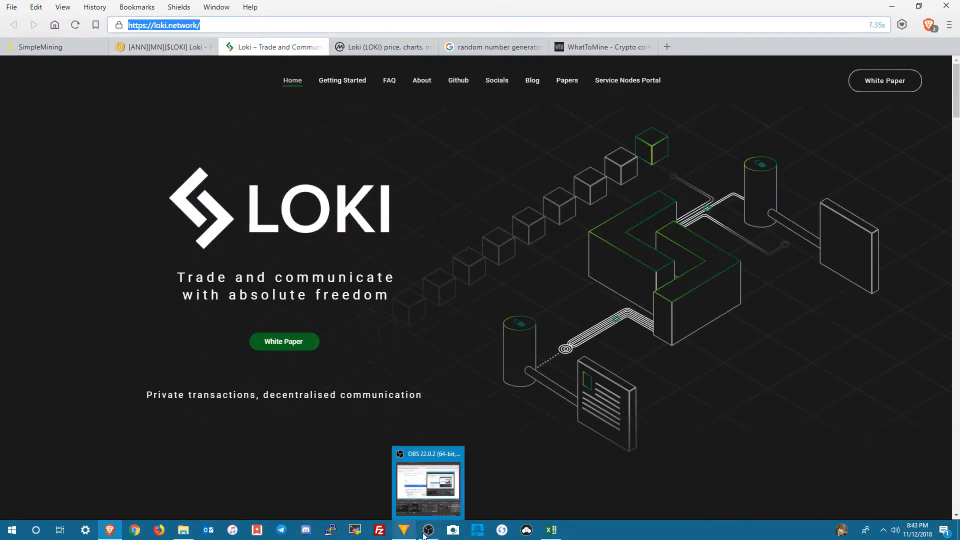
pyautogui.click(551, 530)
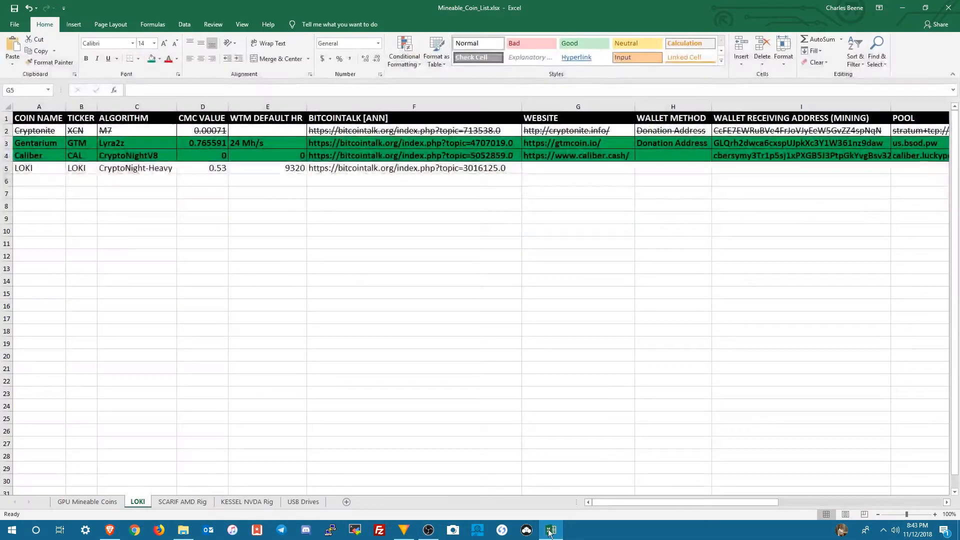
pyautogui.rightClick(574, 171)
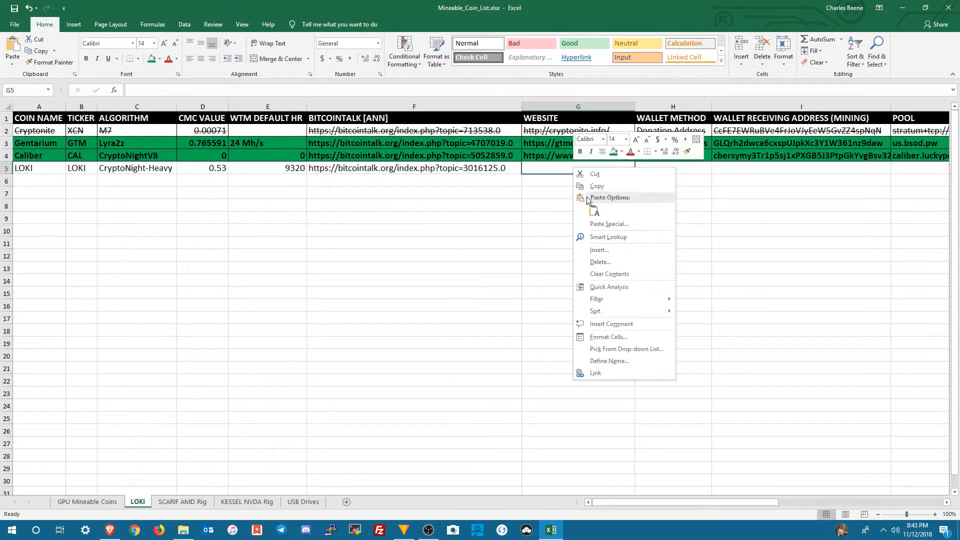
pyautogui.click(594, 207)
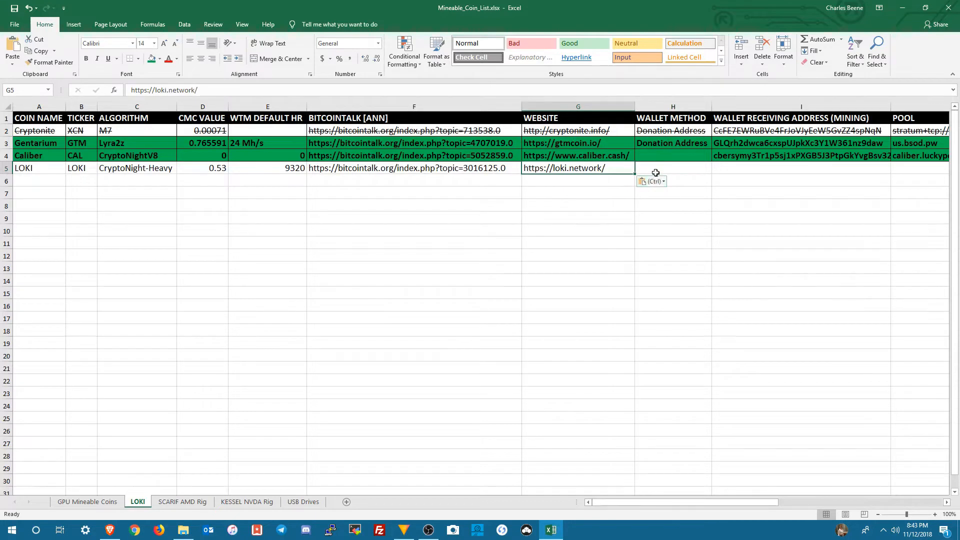
# Step: Open the LOKI row's WALLET METHOD cell for entry
pyautogui.doubleClick(662, 168)
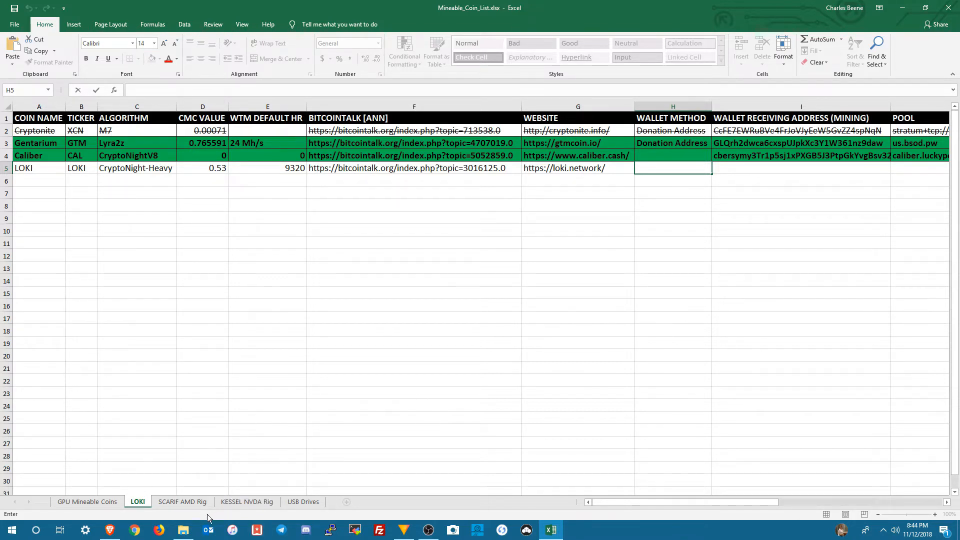
pyautogui.click(184, 530)
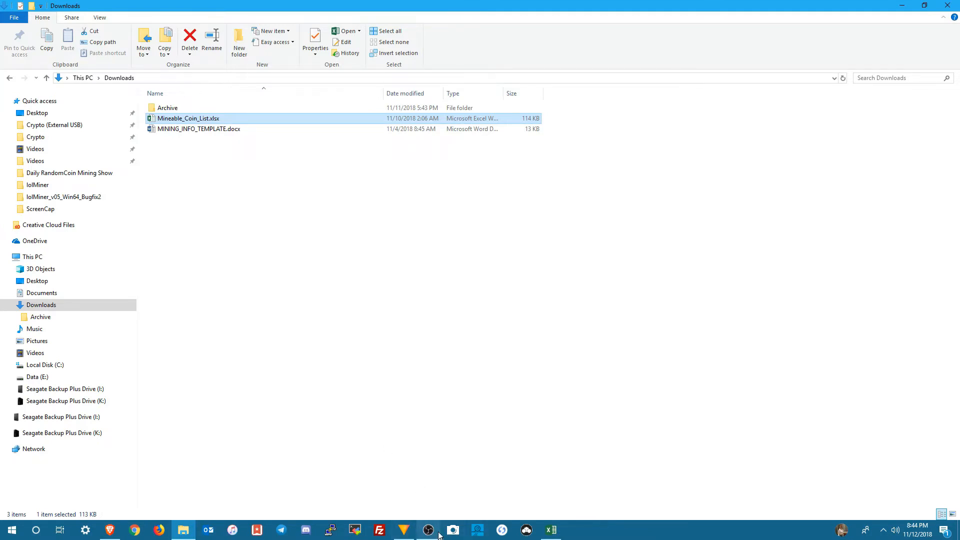
pyautogui.click(551, 530)
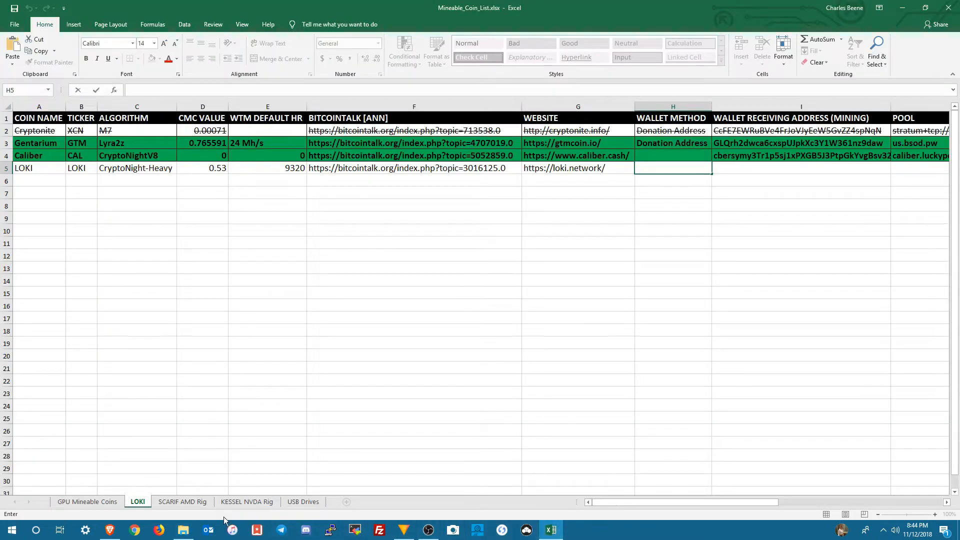
# Step: Switch to the browser and examine the Loki site's Getting Started page for wallet downloads, command line tools, mining software and pools
pyautogui.click(110, 530)
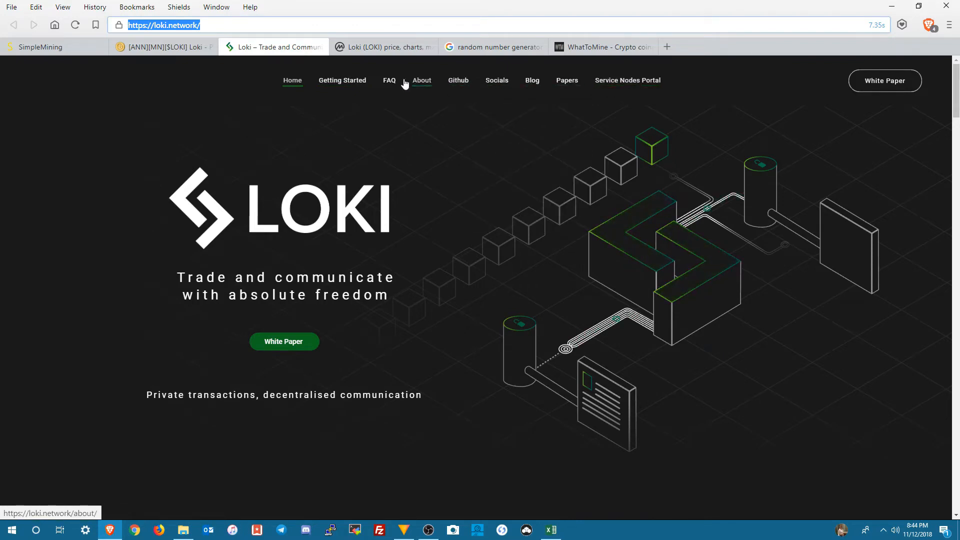
pyautogui.click(355, 85)
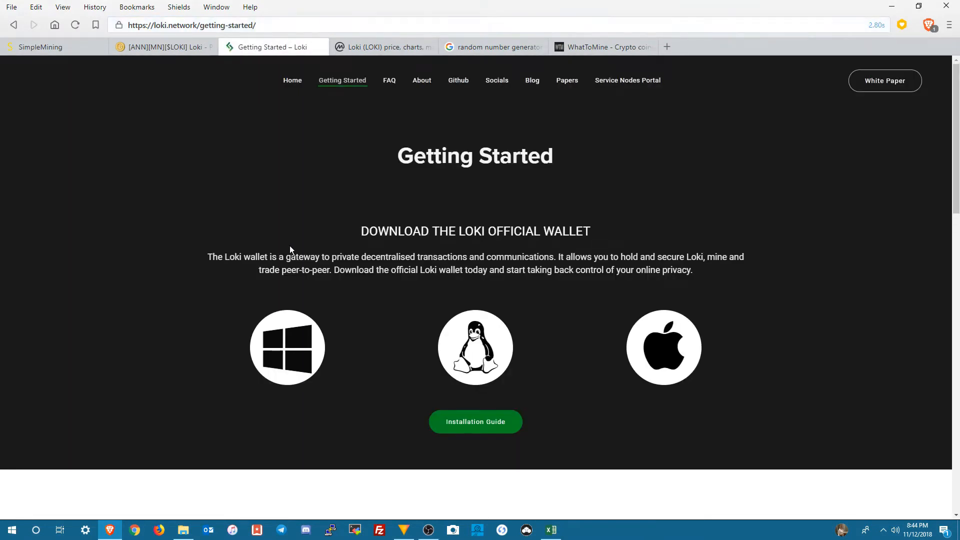
pyautogui.scroll(-5, 246, 249)
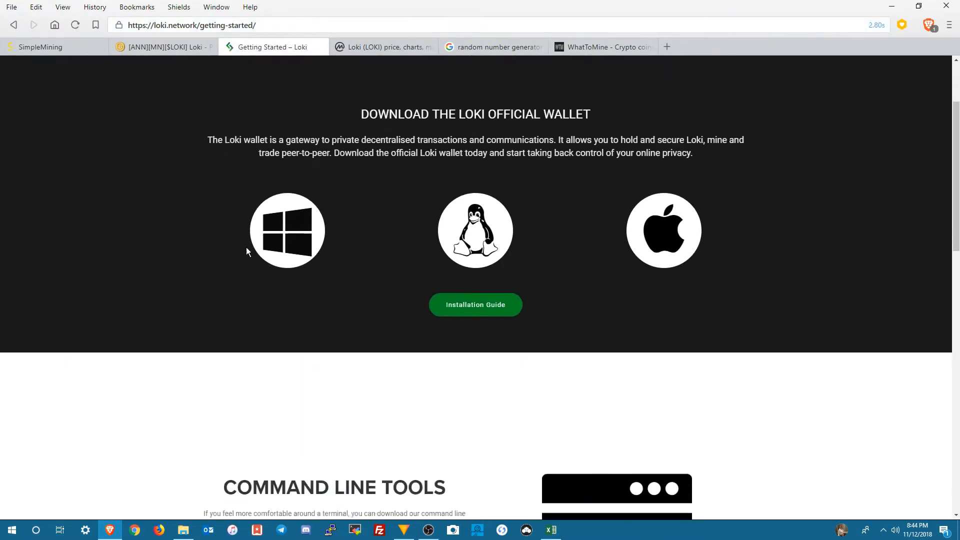
pyautogui.scroll(-7, 244, 249)
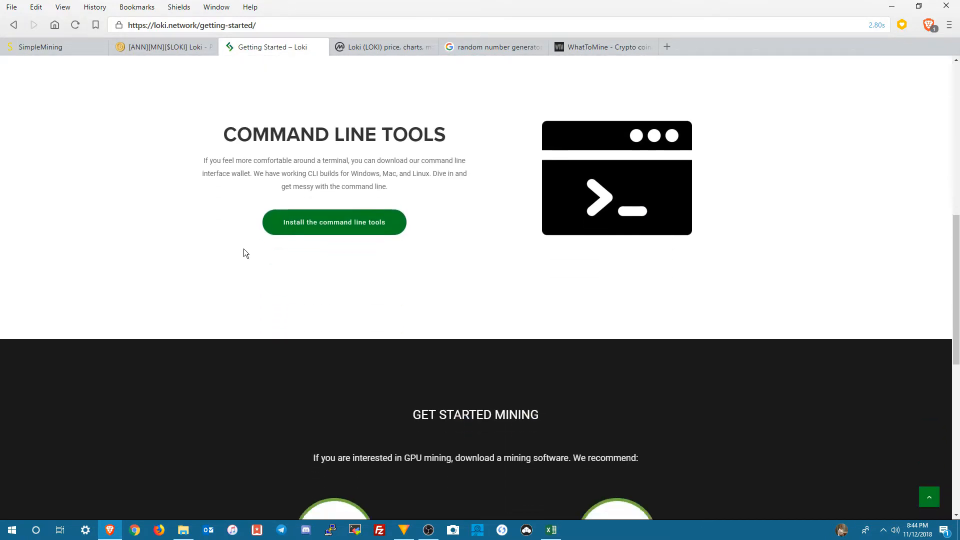
pyautogui.scroll(-6, 244, 250)
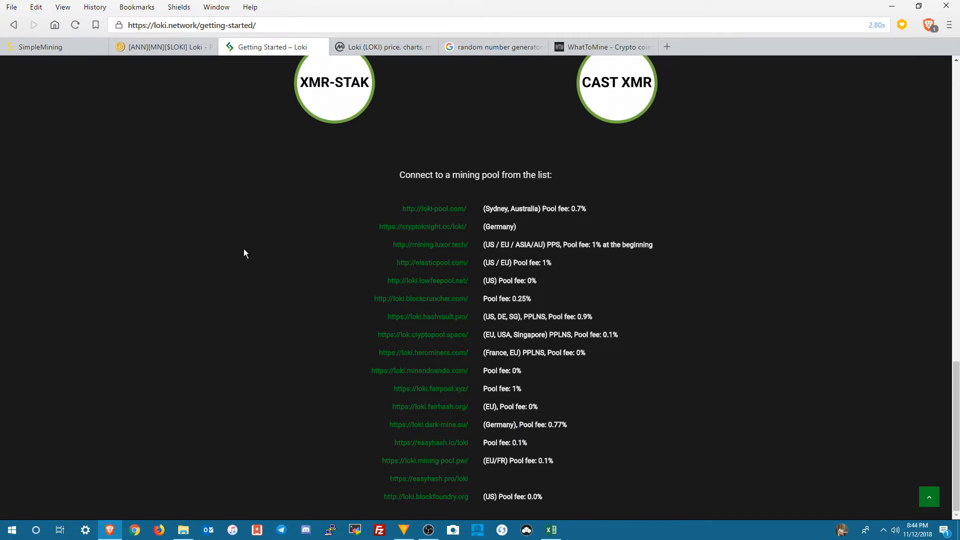
pyautogui.scroll(6, 244, 249)
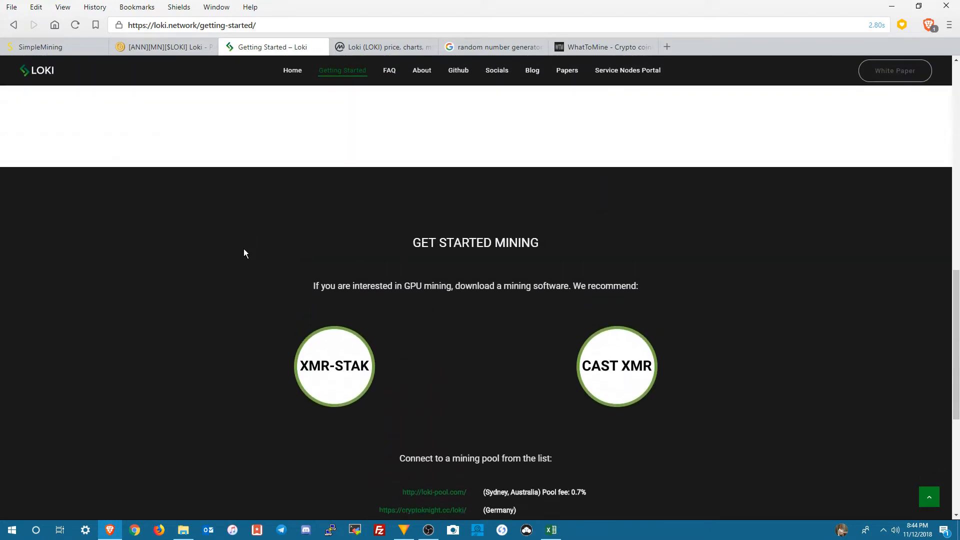
pyautogui.scroll(8, 244, 253)
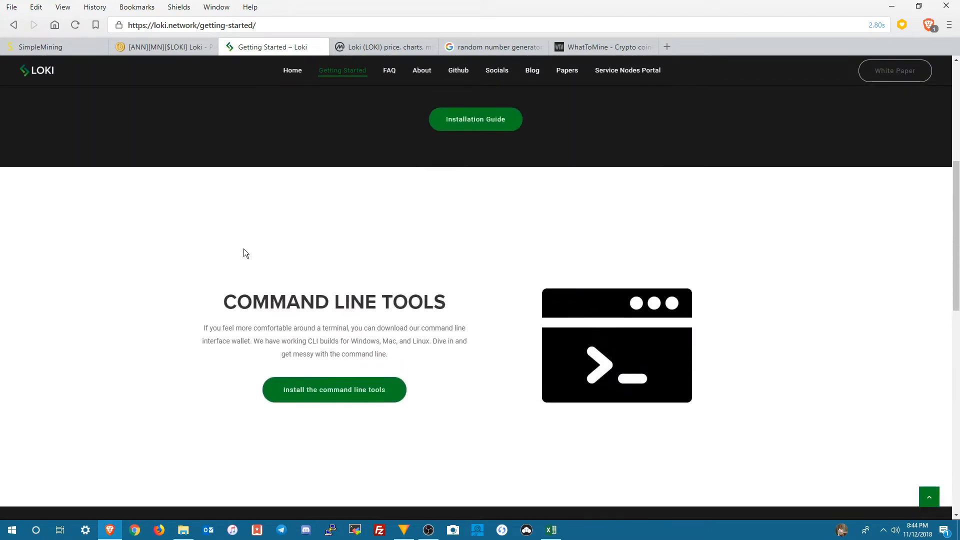
pyautogui.scroll(4, 244, 252)
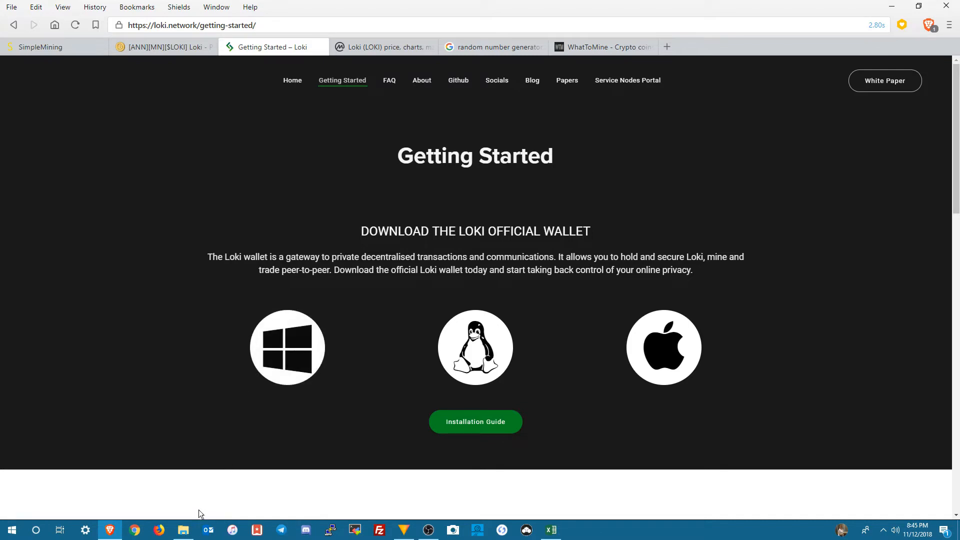
# Step: Switch to File Explorer and launch the LOKI Wallet shortcut from the Crypto\Wallets folder on the Data (E:) drive
pyautogui.moveTo(185, 531)
pyautogui.click(178, 456)
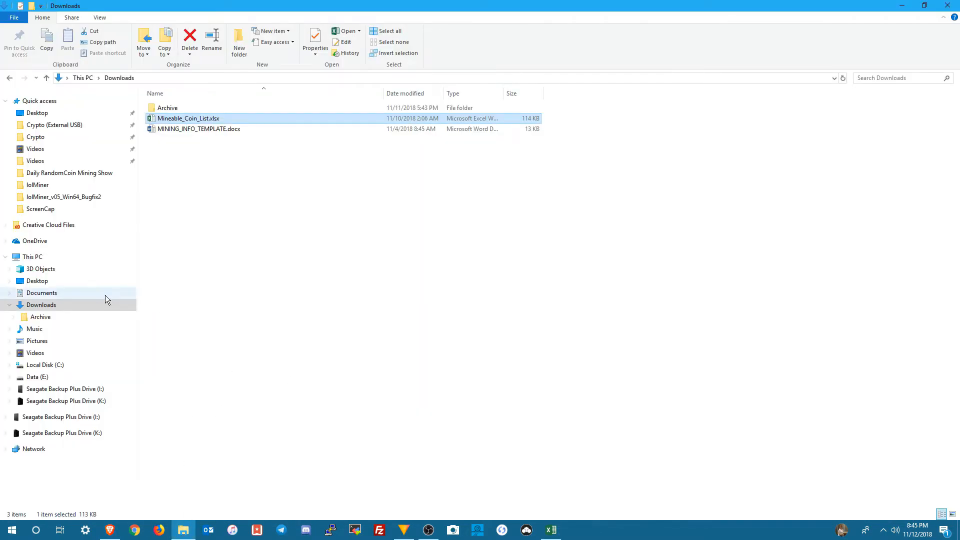
pyautogui.click(37, 377)
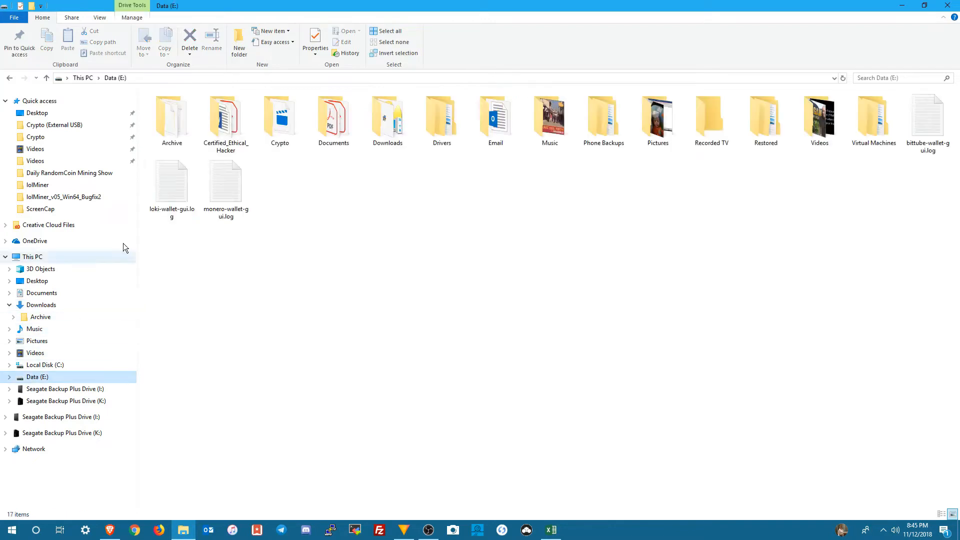
pyautogui.click(271, 118)
pyautogui.doubleClick(271, 118)
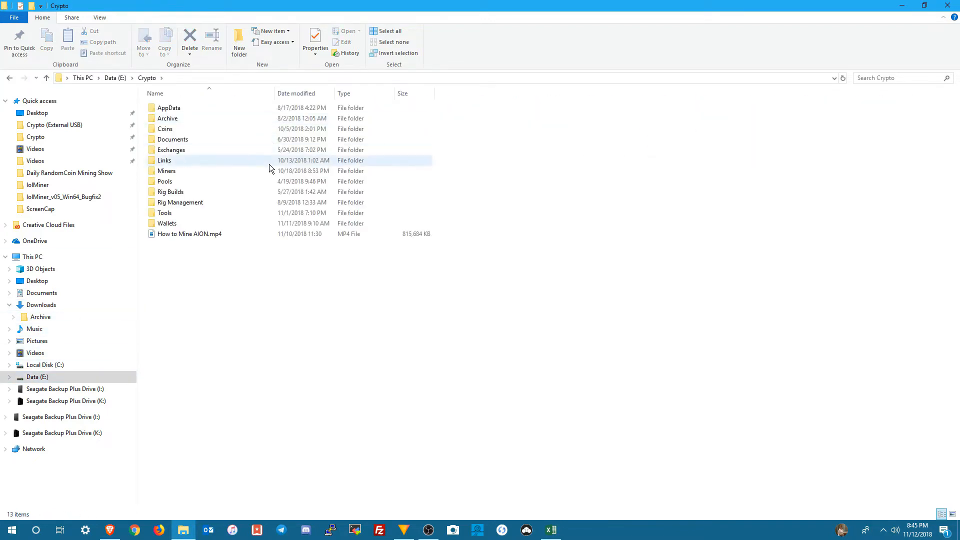
pyautogui.doubleClick(169, 226)
pyautogui.scroll(-7, 221, 409)
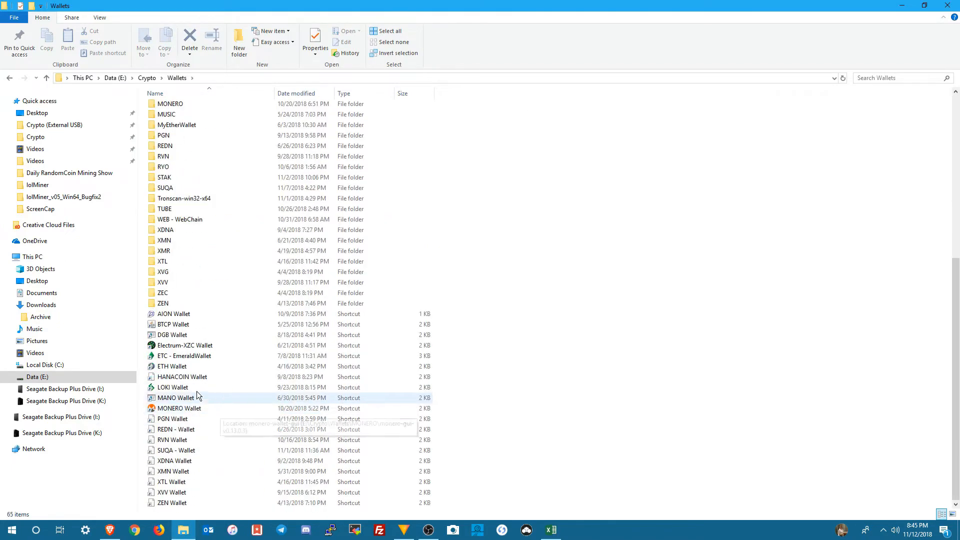
pyautogui.doubleClick(180, 388)
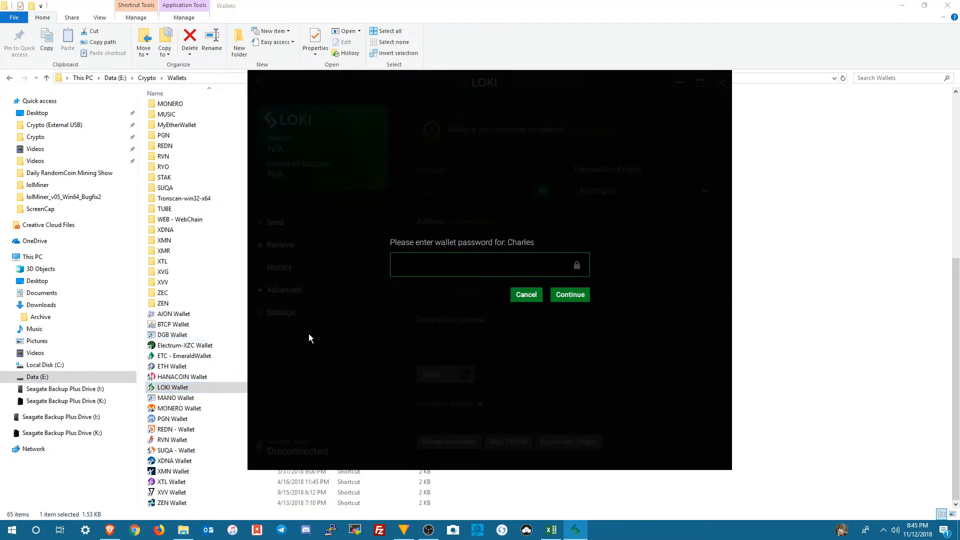
# Step: Enter the wallet password and unlock the Loki wallet
pyautogui.write('*')
pyautogui.write('••••')
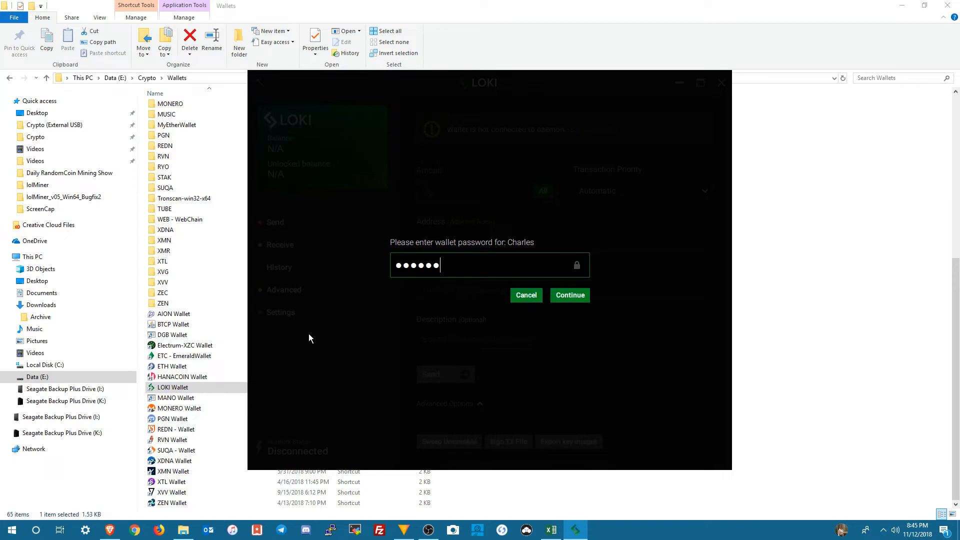
pyautogui.write('•••••••••••')
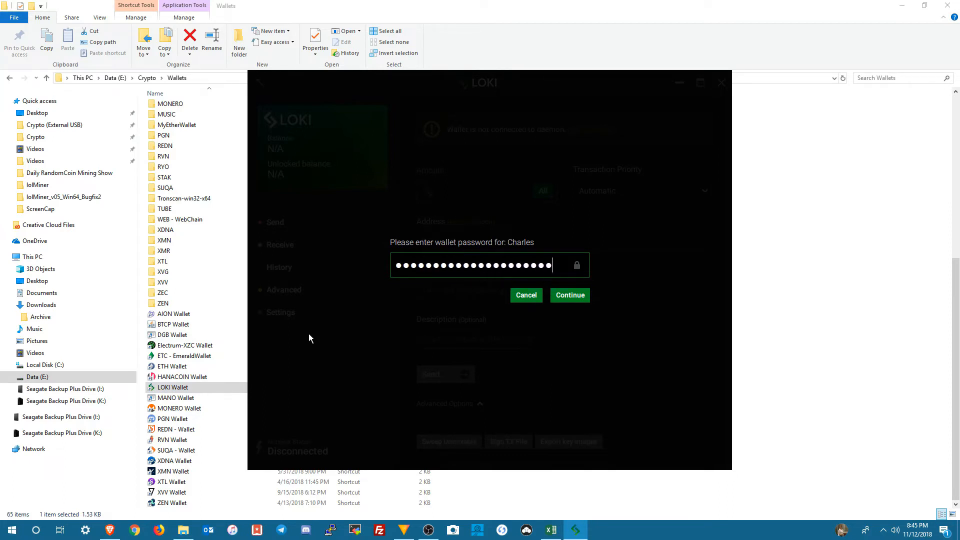
pyautogui.press('Return')
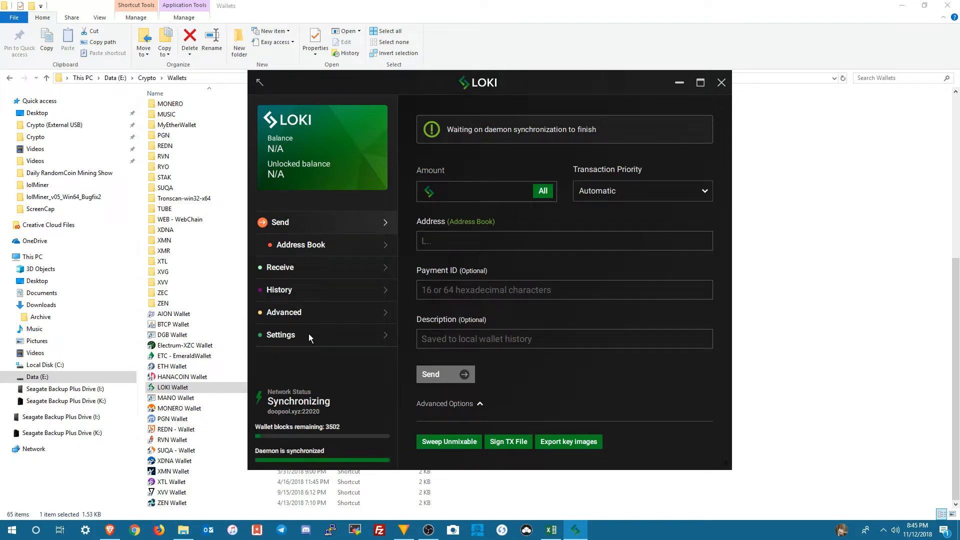
# Step: Copy the Loki wallet's primary receiving address and, in Excel, paste it into the LOKI row's WALLET METHOD cell
pyautogui.click(287, 270)
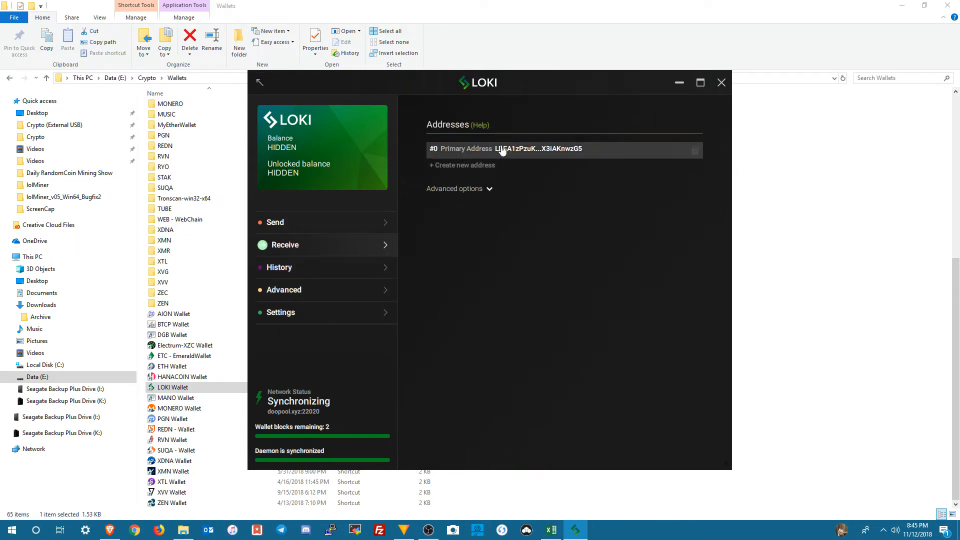
pyautogui.click(695, 151)
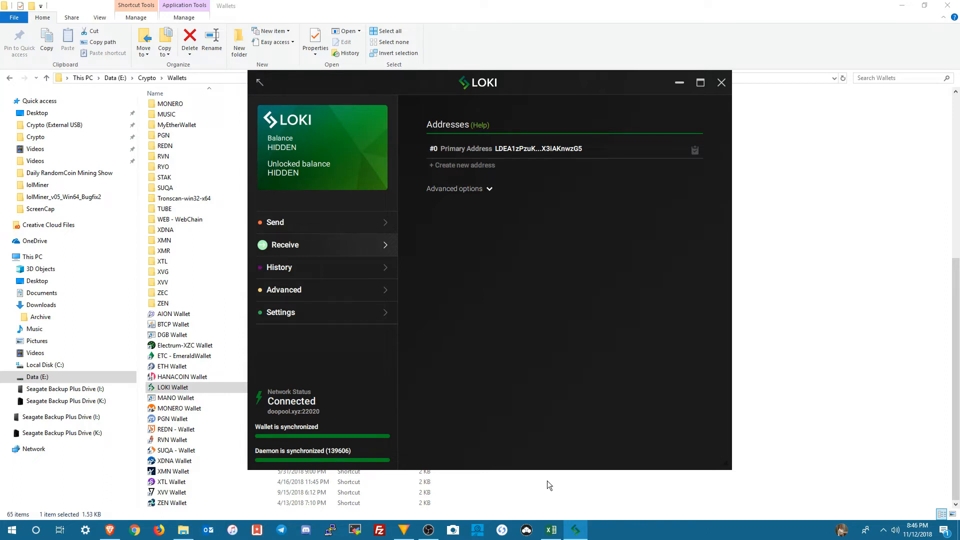
pyautogui.click(551, 529)
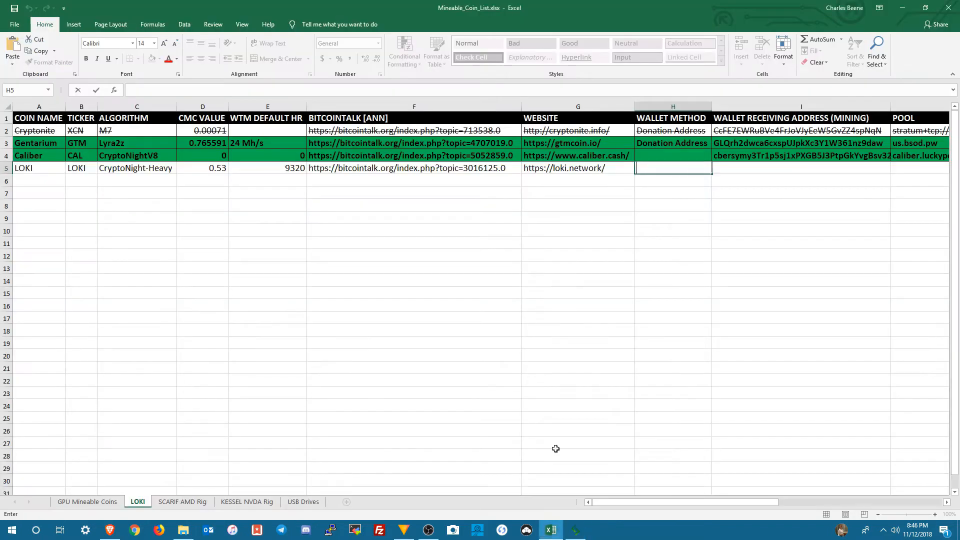
pyautogui.rightClick(663, 172)
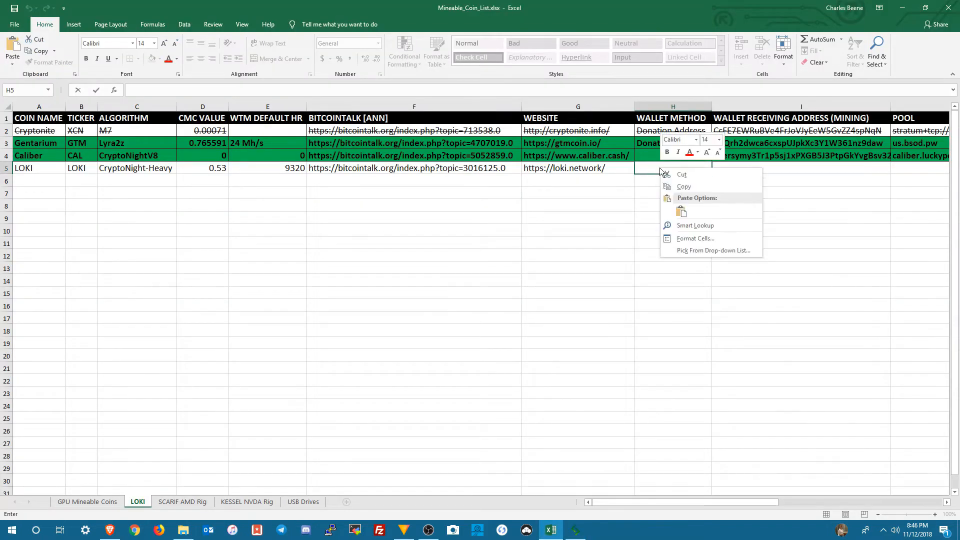
pyautogui.click(679, 207)
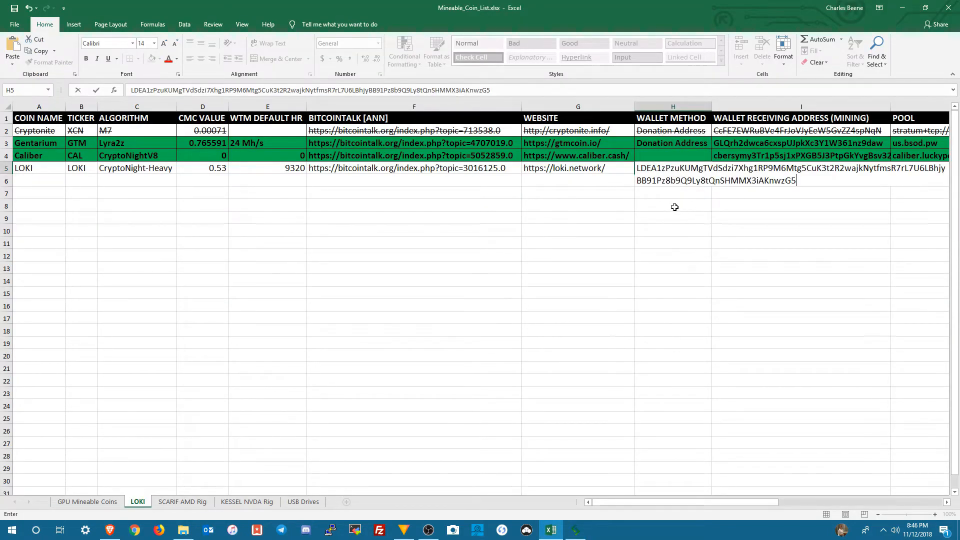
pyautogui.click(717, 210)
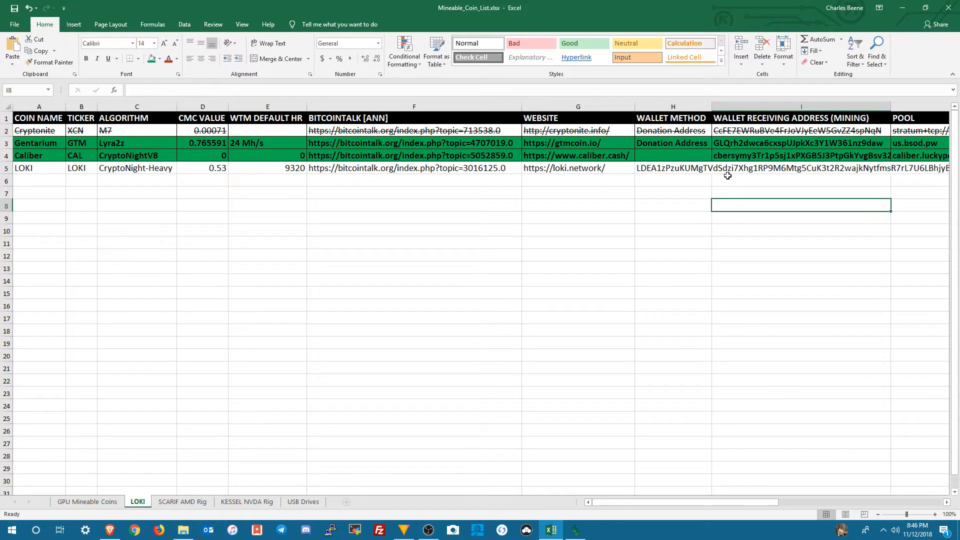
# Step: Move the pasted address from the WALLET METHOD cell to the LOKI row's WALLET RECEIVING ADDRESS (MINING) cell
pyautogui.click(668, 167)
pyautogui.rightClick(668, 167)
pyautogui.click(686, 187)
pyautogui.click(726, 171)
pyautogui.rightClick(726, 172)
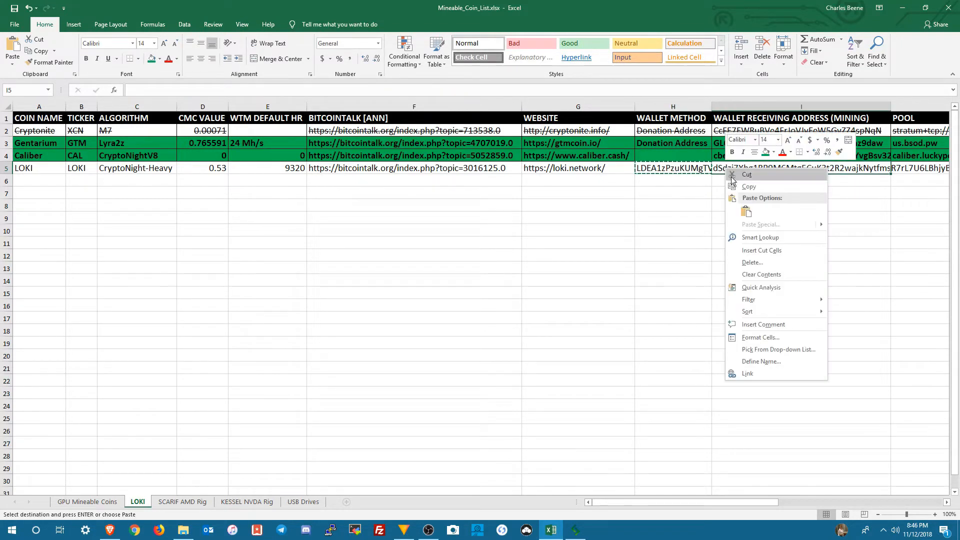
pyautogui.click(746, 207)
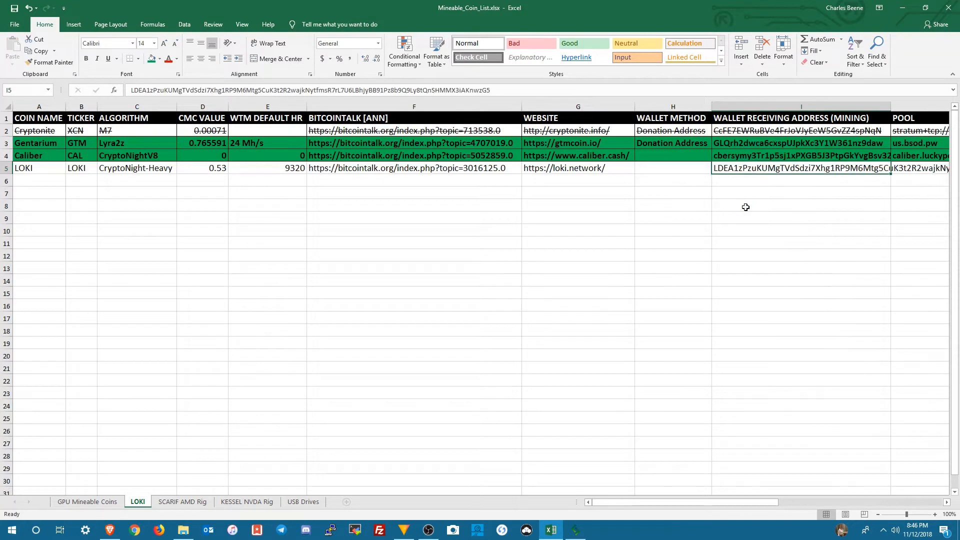
# Step: Select the LOKI row's POOL cell in the spreadsheet
pyautogui.click(685, 167)
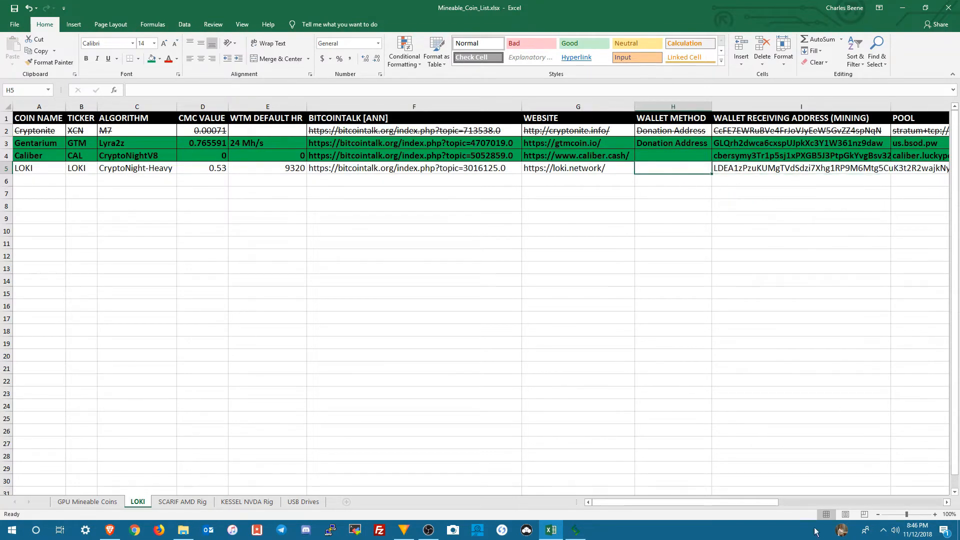
pyautogui.moveTo(769, 502); pyautogui.dragTo(913, 534)
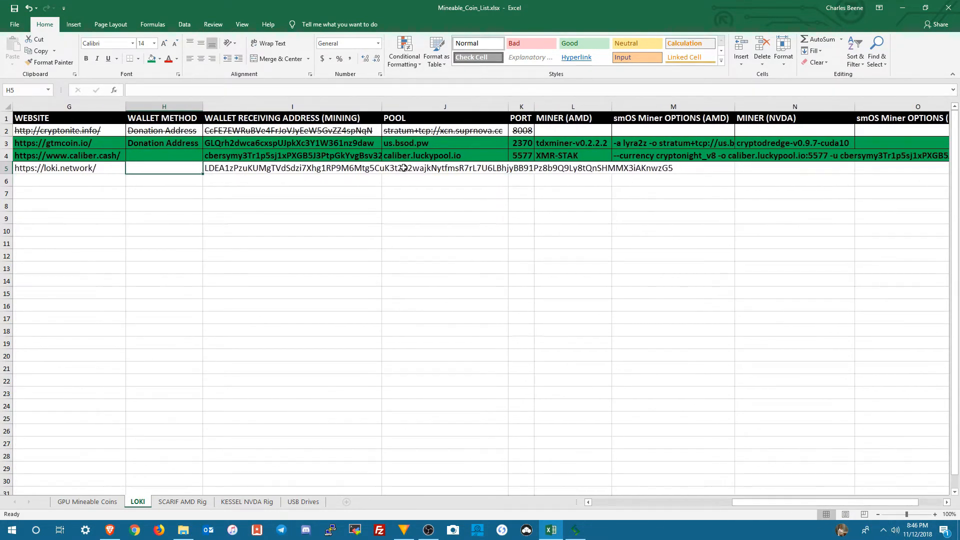
pyautogui.click(403, 168)
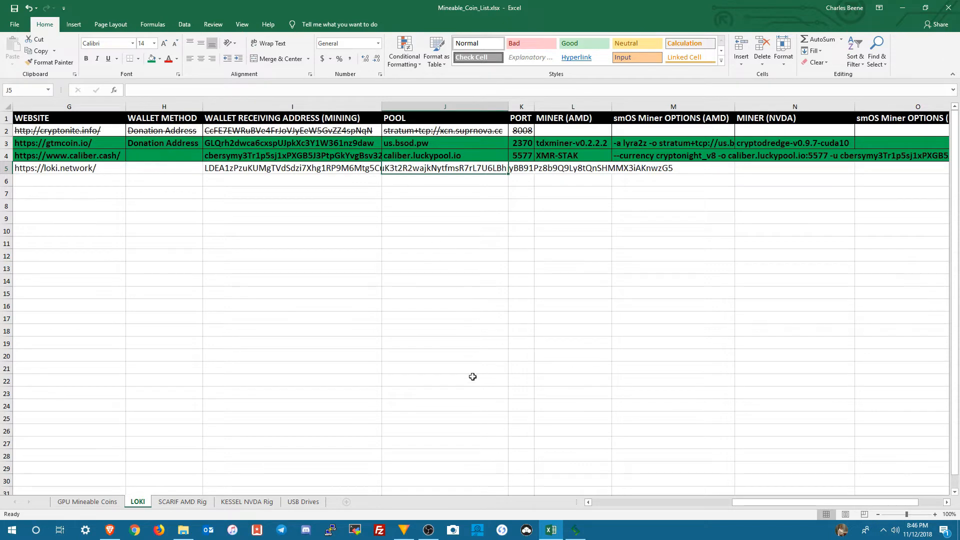
# Step: Switch to the browser and open the loki-pool.com mining pool in a new tab from the Getting Started page's pool list
pyautogui.click(575, 530)
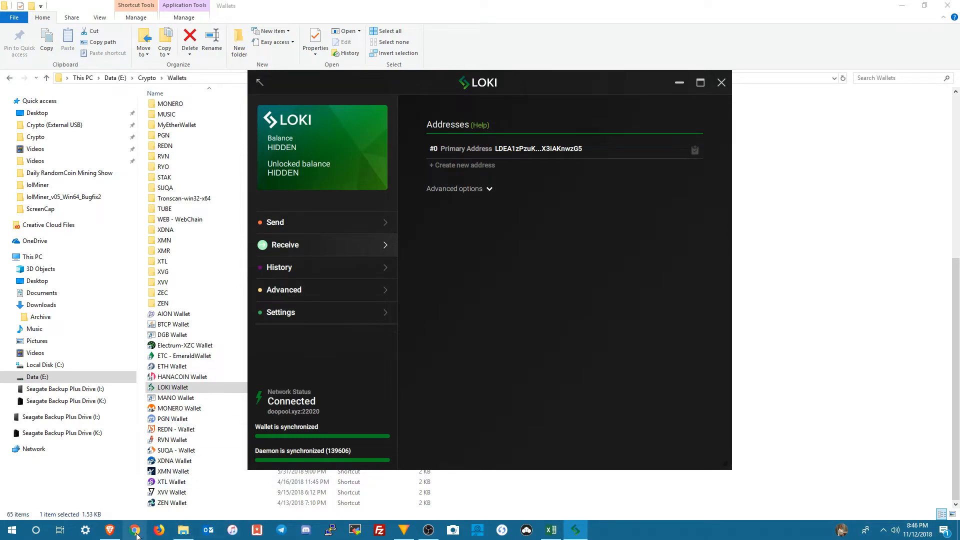
pyautogui.click(109, 531)
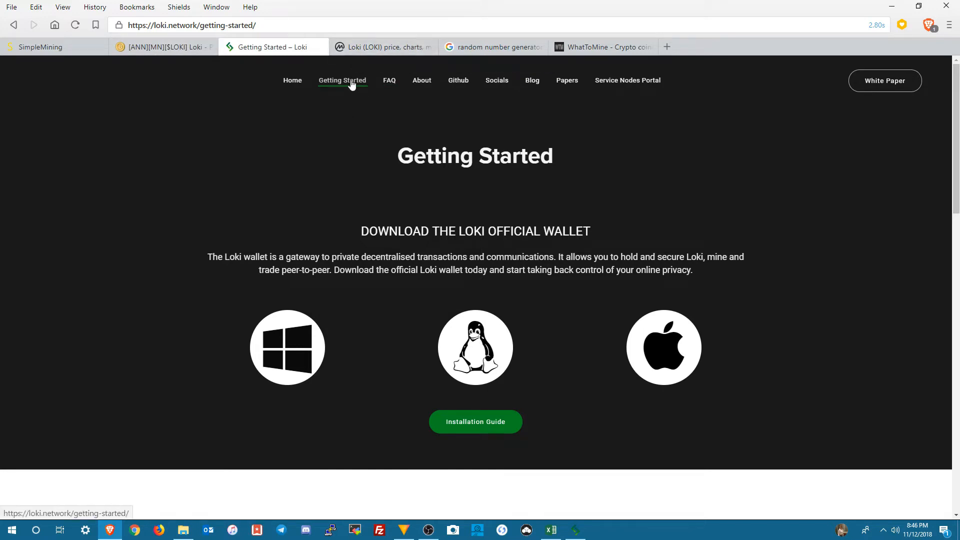
pyautogui.scroll(-10, 374, 265)
pyautogui.scroll(-6, 373, 268)
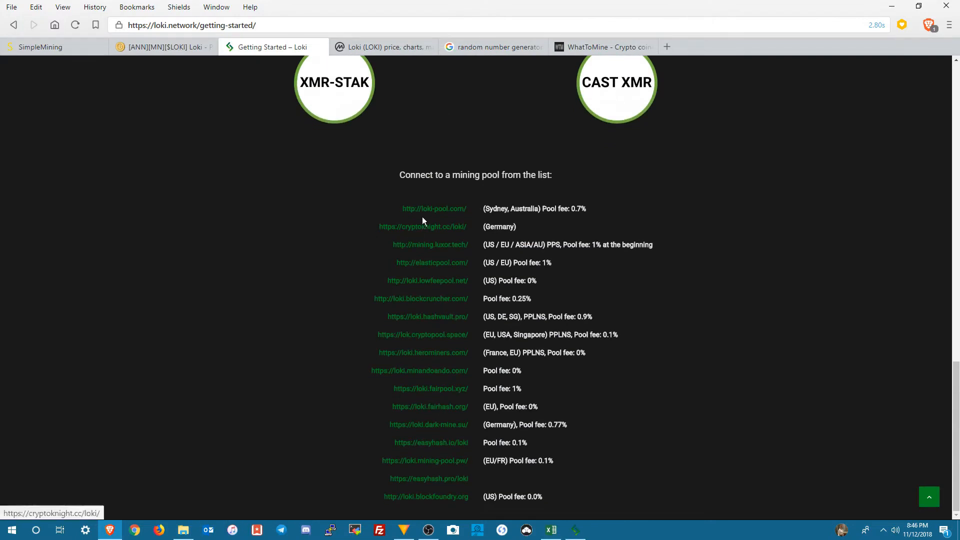
pyautogui.rightClick(426, 212)
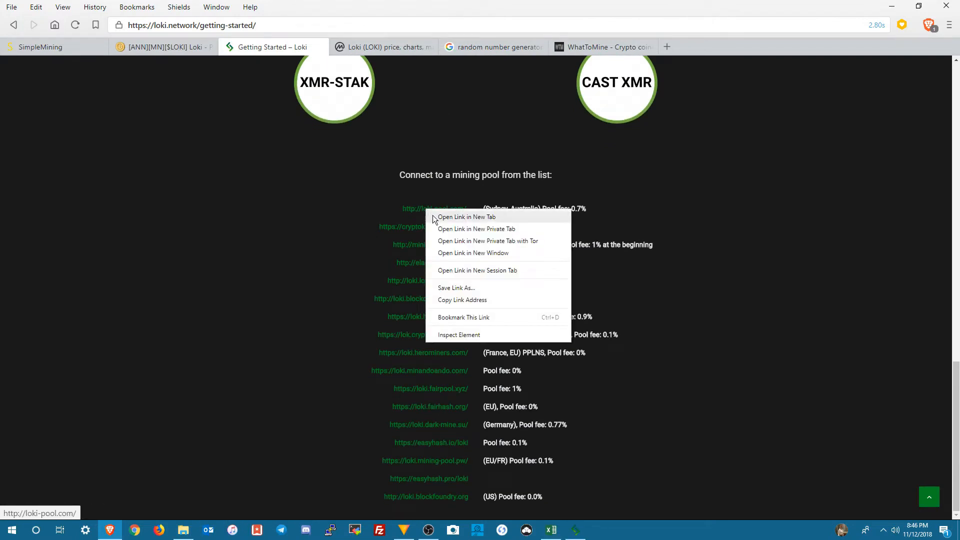
pyautogui.click(433, 216)
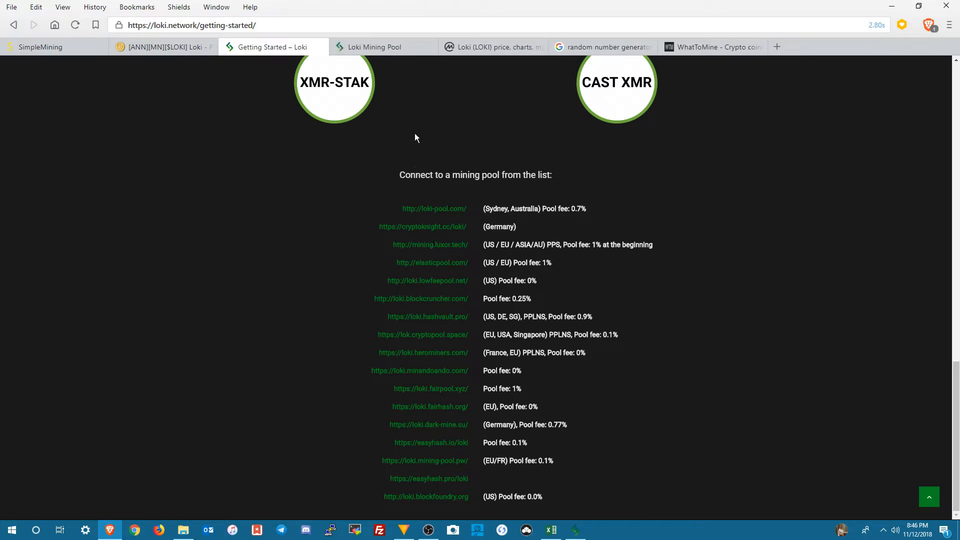
pyautogui.click(390, 50)
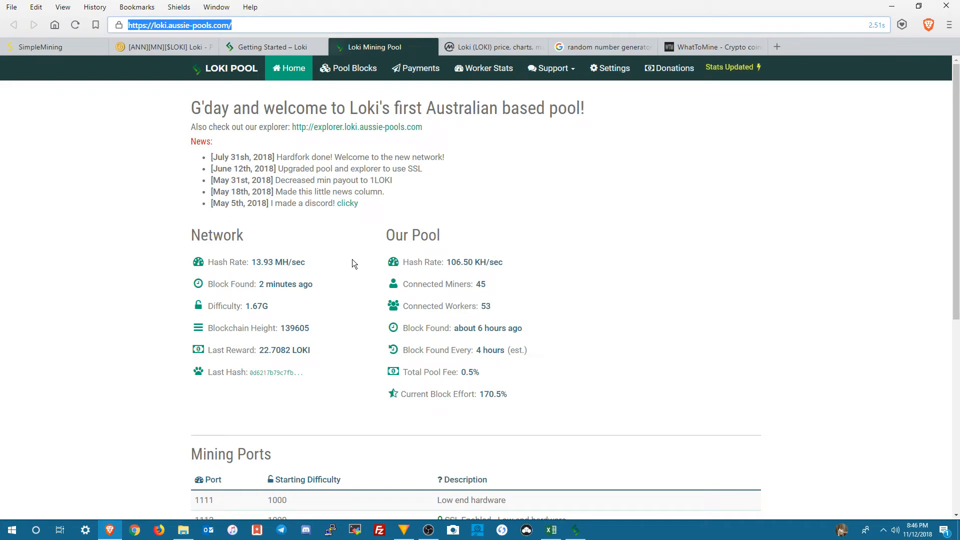
# Step: Examine the Loki pool's home page for network statistics, pool fee and mining ports
pyautogui.scroll(-1, 350, 279)
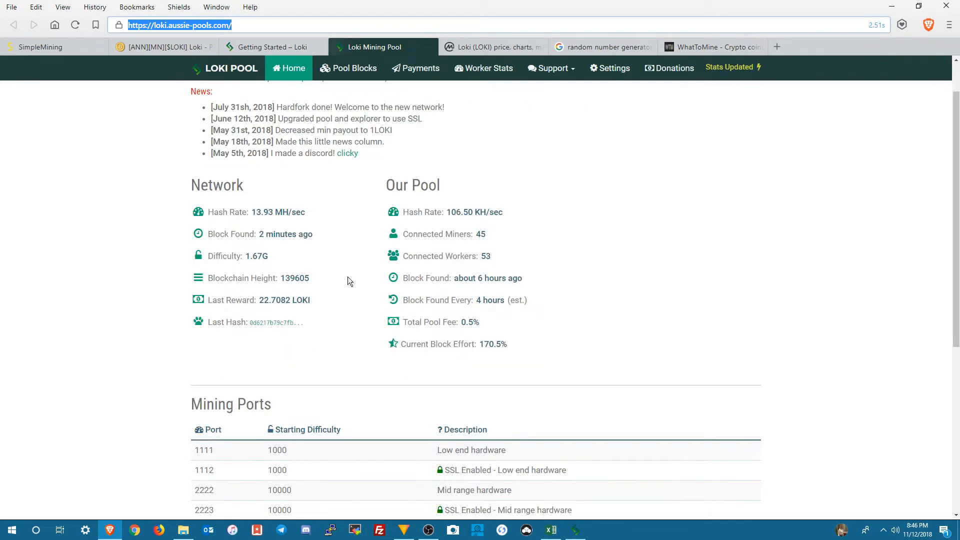
pyautogui.scroll(-2, 349, 281)
pyautogui.scroll(3, 346, 281)
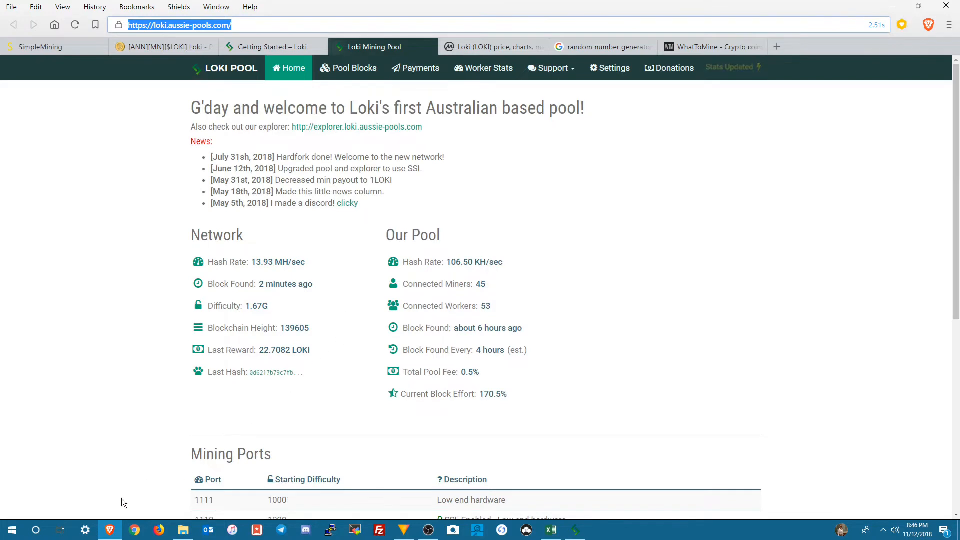
# Step: Open the SimpleMining rig list, turn on the Webcam source in OBS and minimize OBS
pyautogui.click(41, 46)
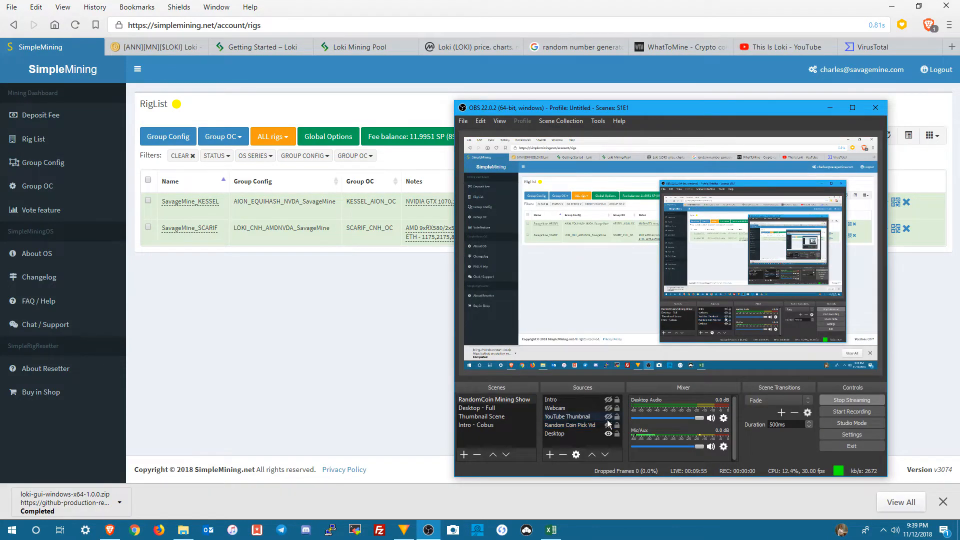
pyautogui.click(607, 409)
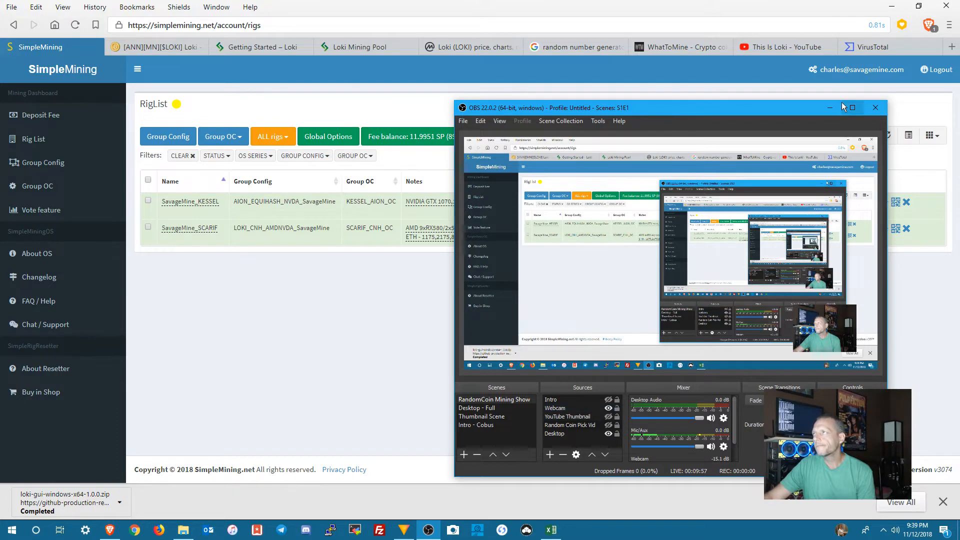
pyautogui.click(829, 108)
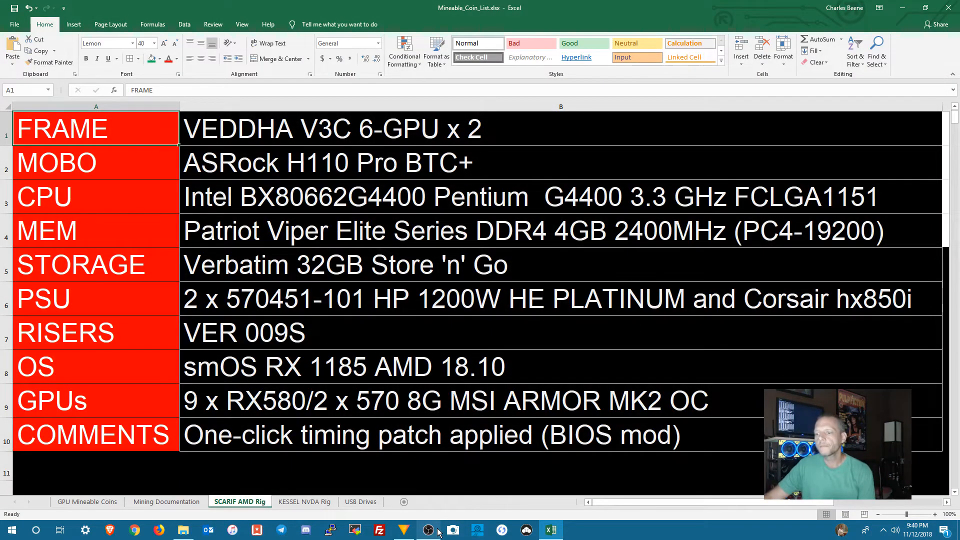
# Step: Examine the Loki entry on the workbook's GPU Mineable Coins sheet
pyautogui.moveTo(431, 534)
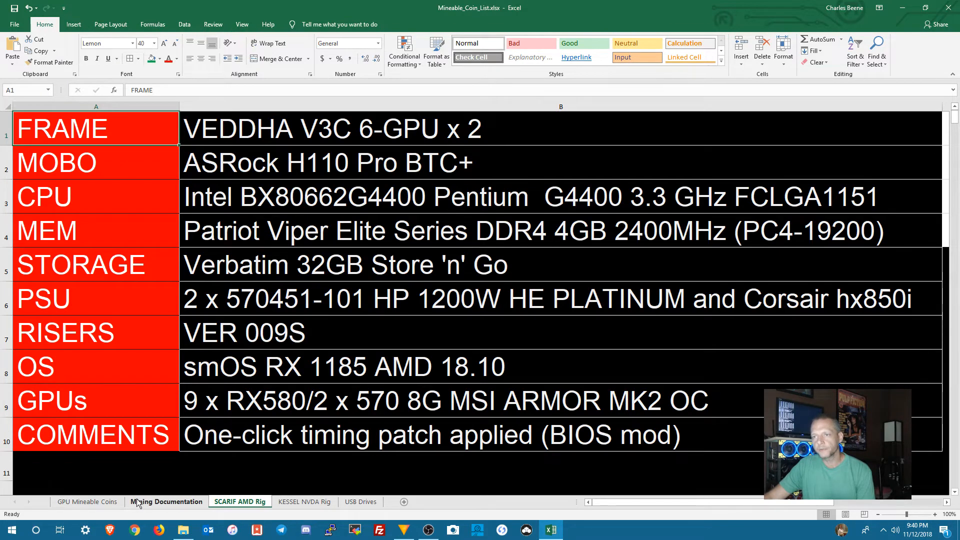
pyautogui.click(119, 502)
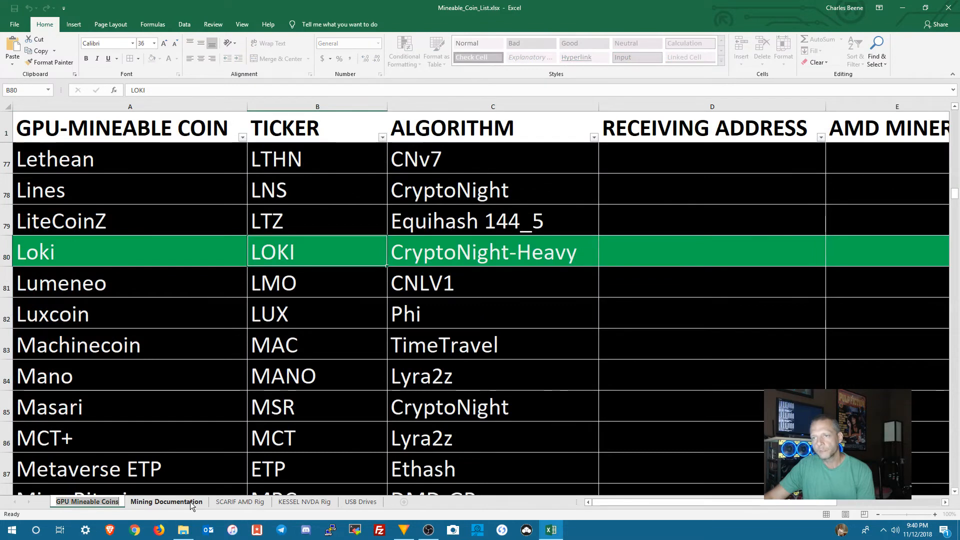
# Step: Switch to MobaXterm, open the saved Scarif session and log in as root
pyautogui.click(355, 531)
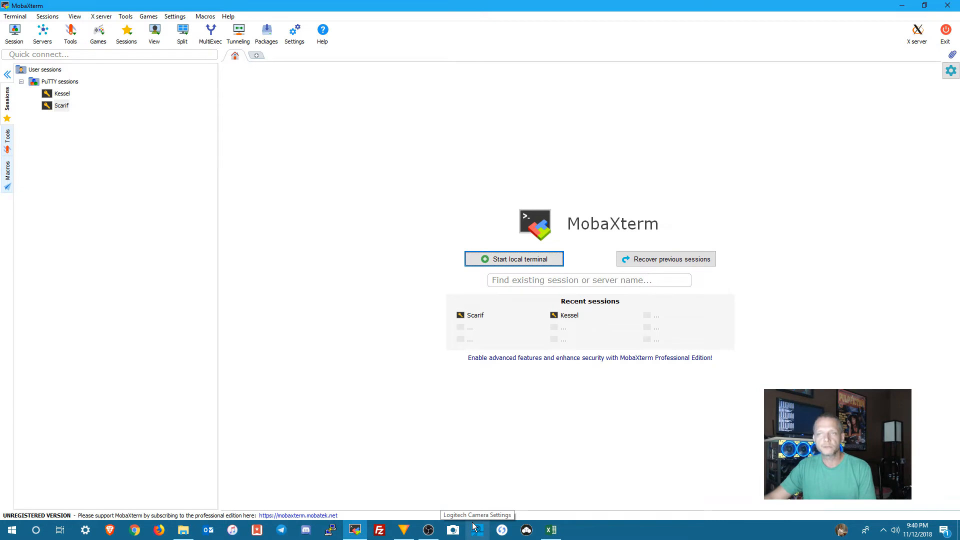
pyautogui.doubleClick(60, 106)
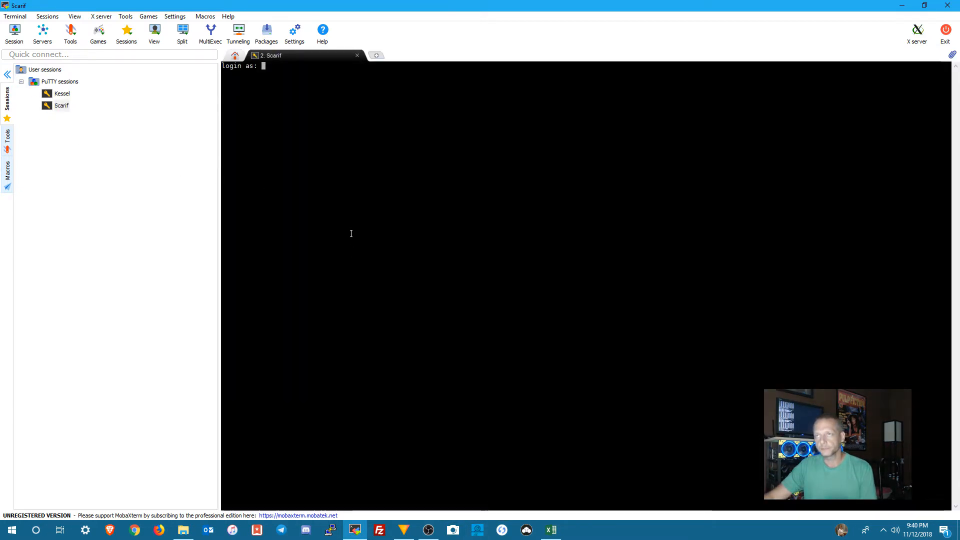
pyautogui.write('m')
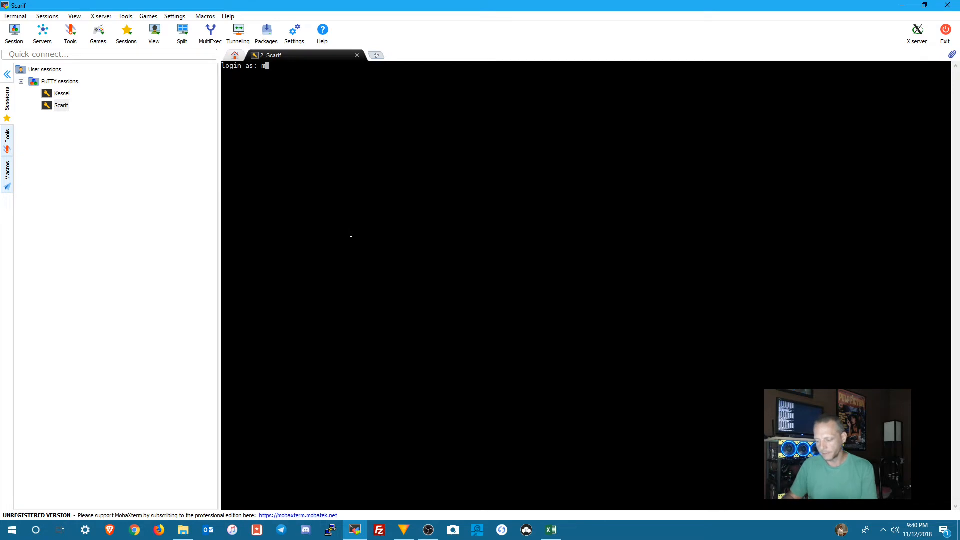
pyautogui.press('BackSpace')
pyautogui.write('r')
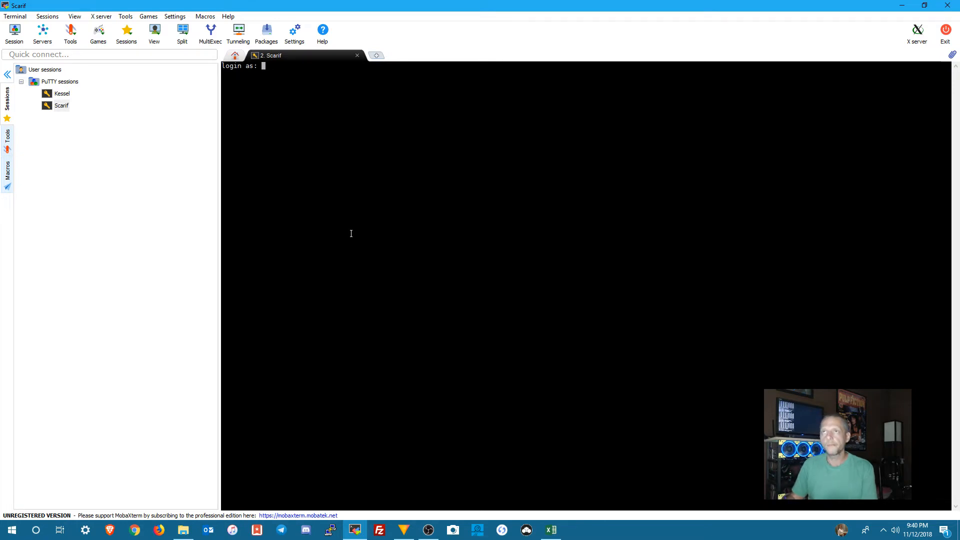
pyautogui.write('oot')
pyautogui.press('Return')
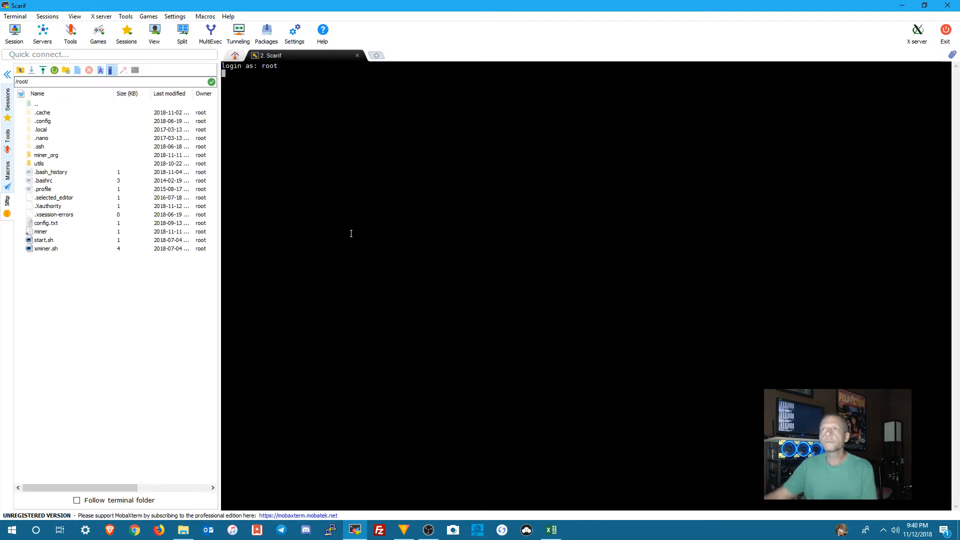
# Step: Delete the xmr-stak-v2.5.2-cuda9.1 and lolminer-v0.5 folders from the rig's /root/miner_org directory
pyautogui.doubleClick(53, 155)
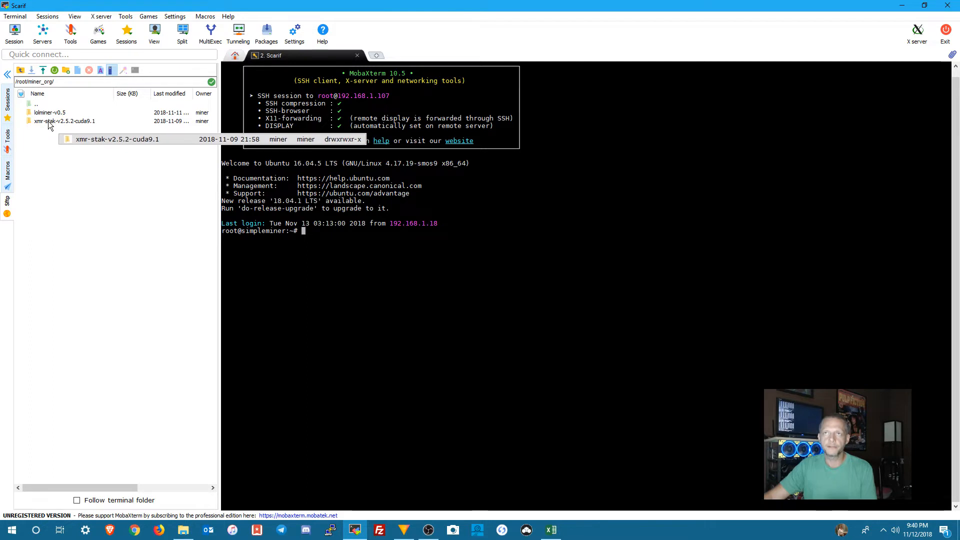
pyautogui.rightClick(48, 121)
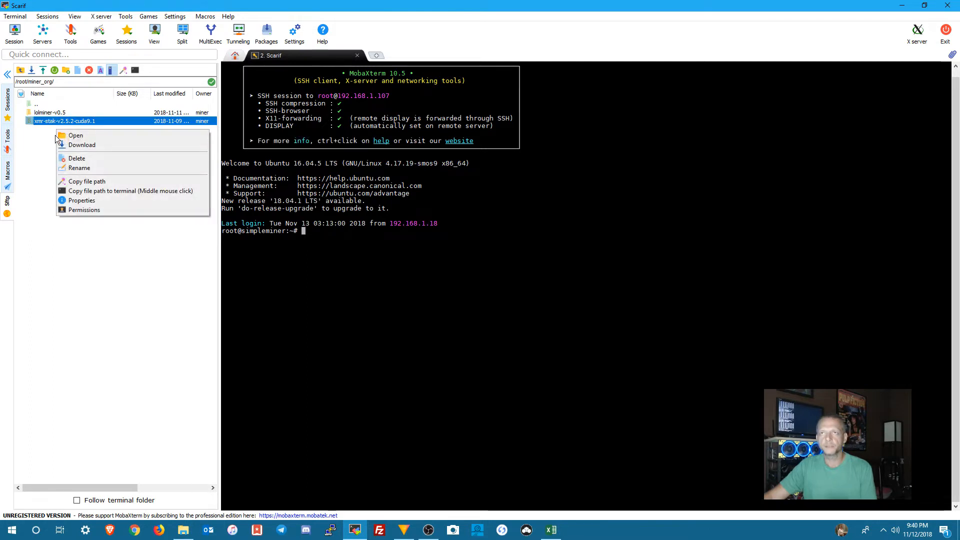
pyautogui.click(73, 158)
pyautogui.click(493, 299)
pyautogui.rightClick(60, 113)
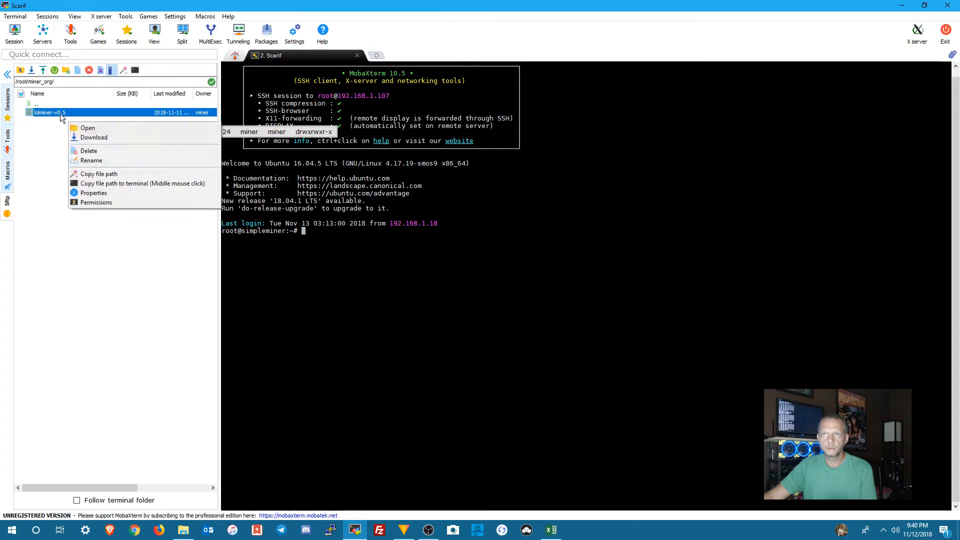
pyautogui.click(85, 151)
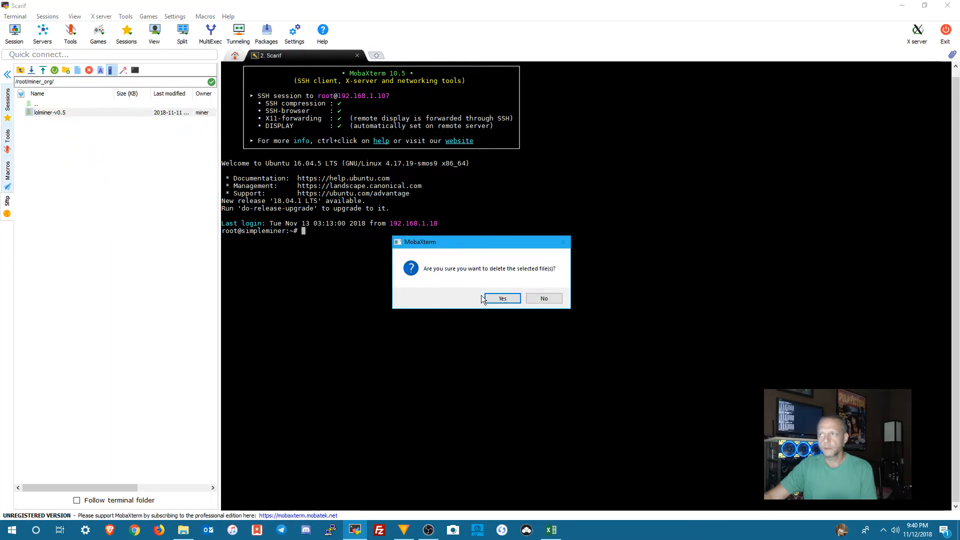
pyautogui.click(502, 298)
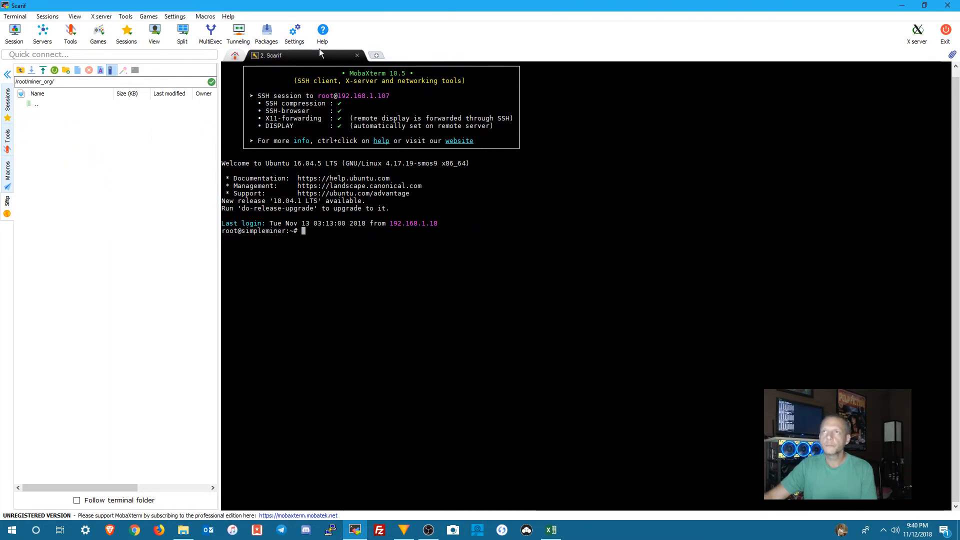
# Step: Close MobaXterm with its running Scarif session, and open the rig list on simplemining.net in Brave
pyautogui.click(947, 5)
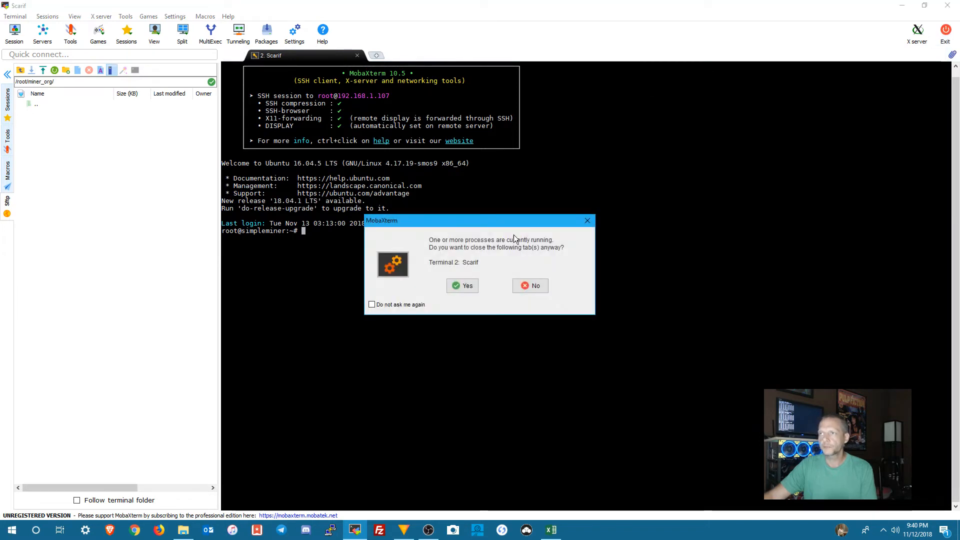
pyautogui.click(465, 286)
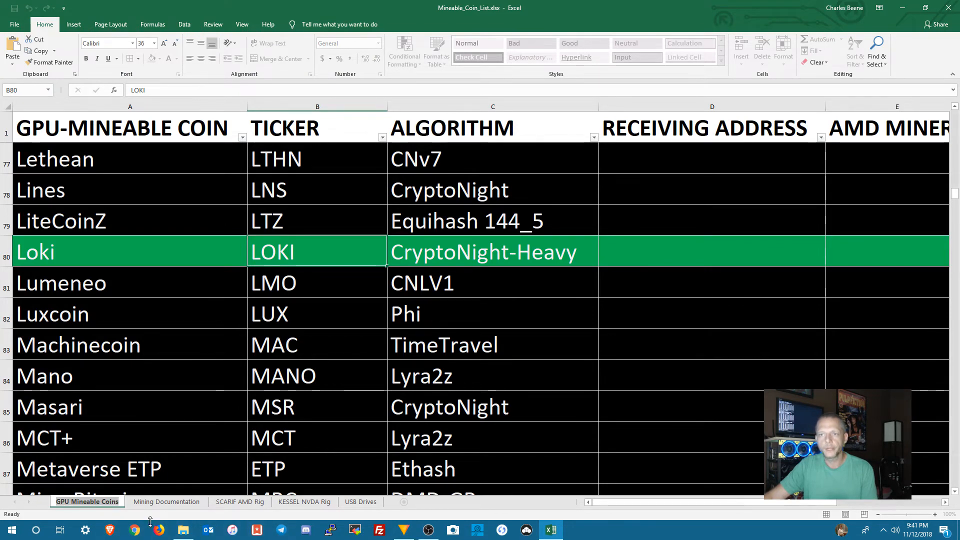
pyautogui.click(114, 533)
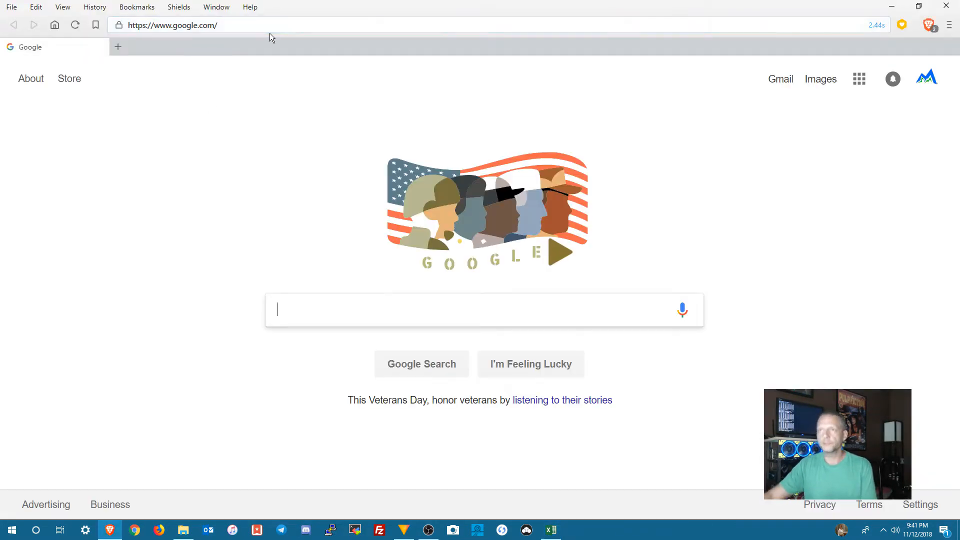
pyautogui.click(235, 30)
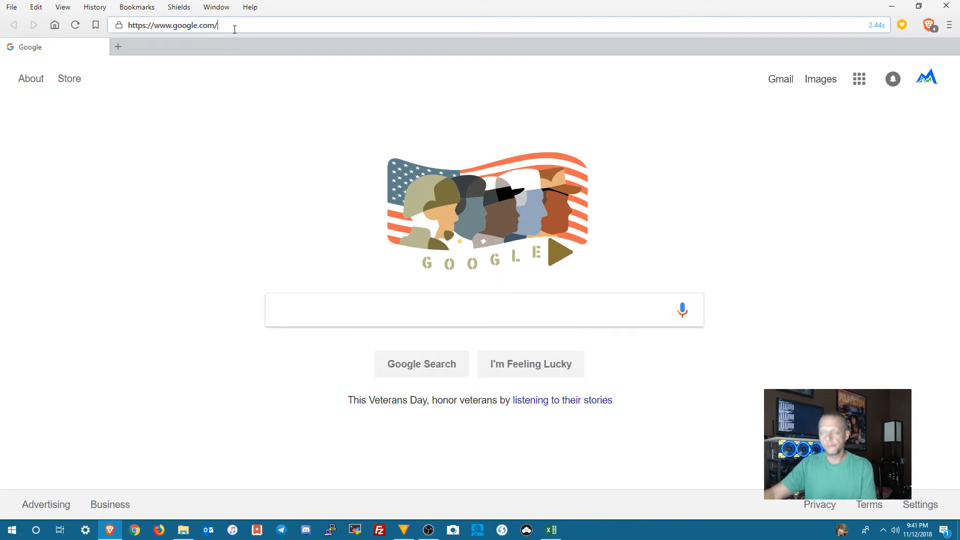
pyautogui.hotkey('ctrl', 'a')
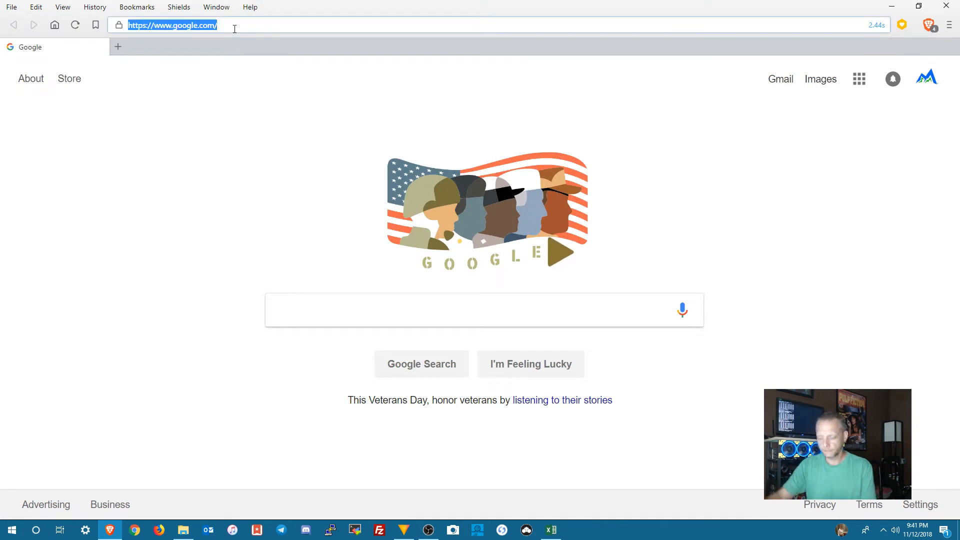
pyautogui.write('sim')
pyautogui.press('Return')
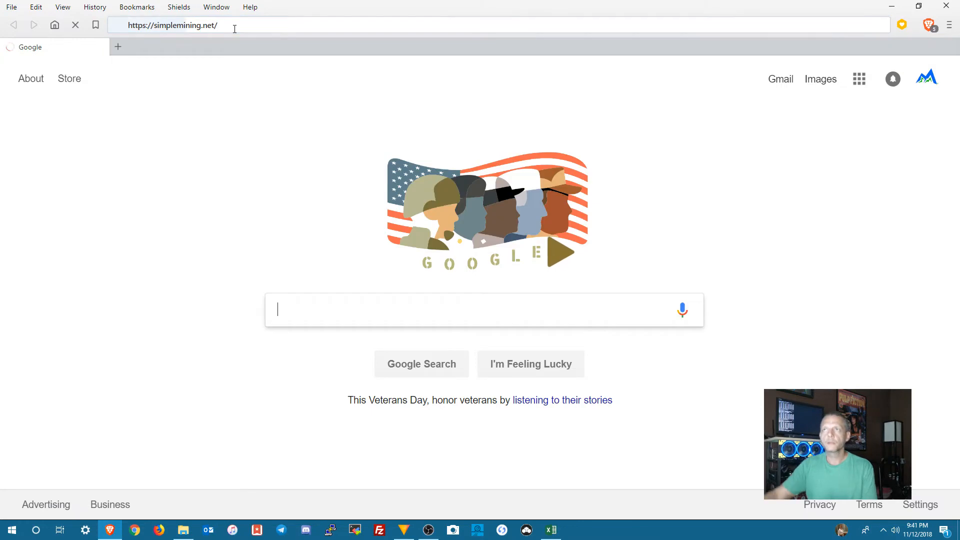
pyautogui.click(33, 140)
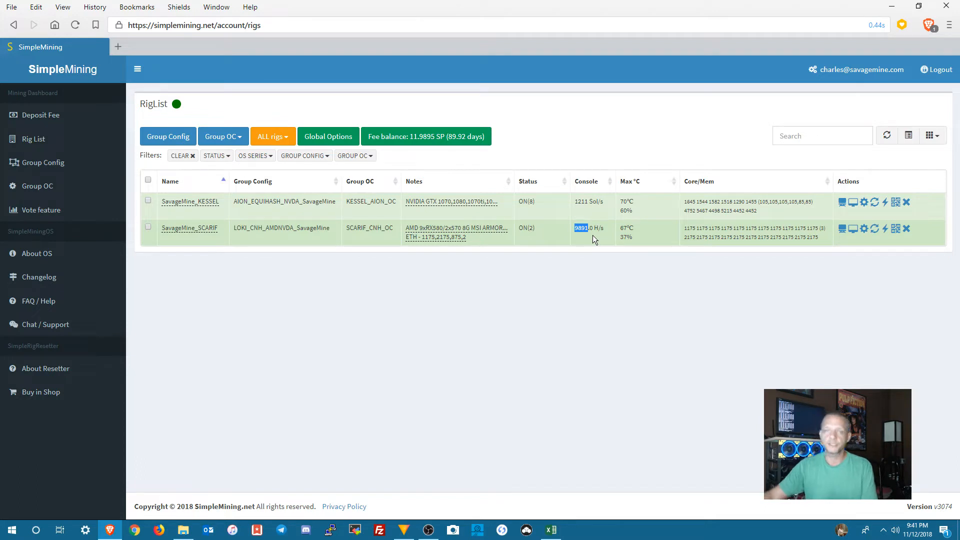
# Step: Reboot the SavageMine_SCARIF rig
pyautogui.click(593, 235)
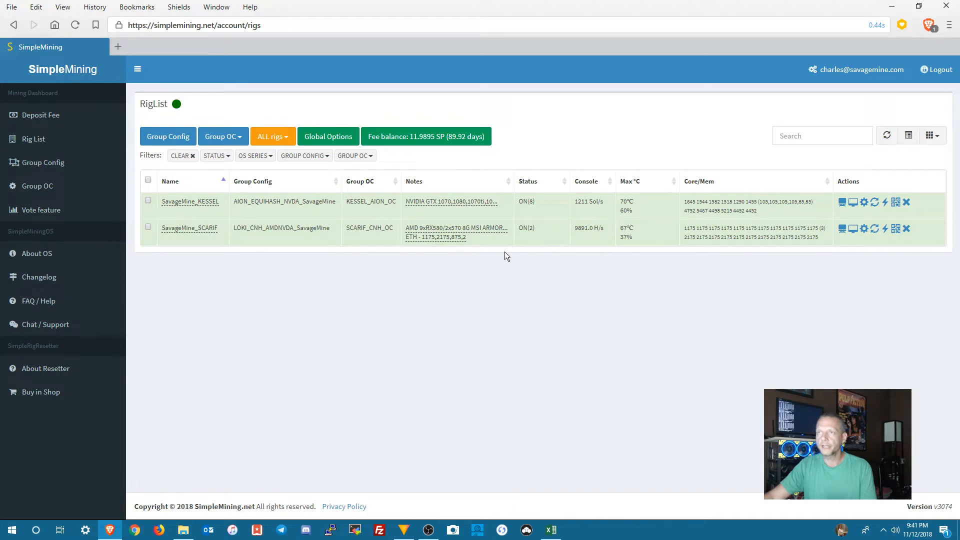
pyautogui.click(885, 230)
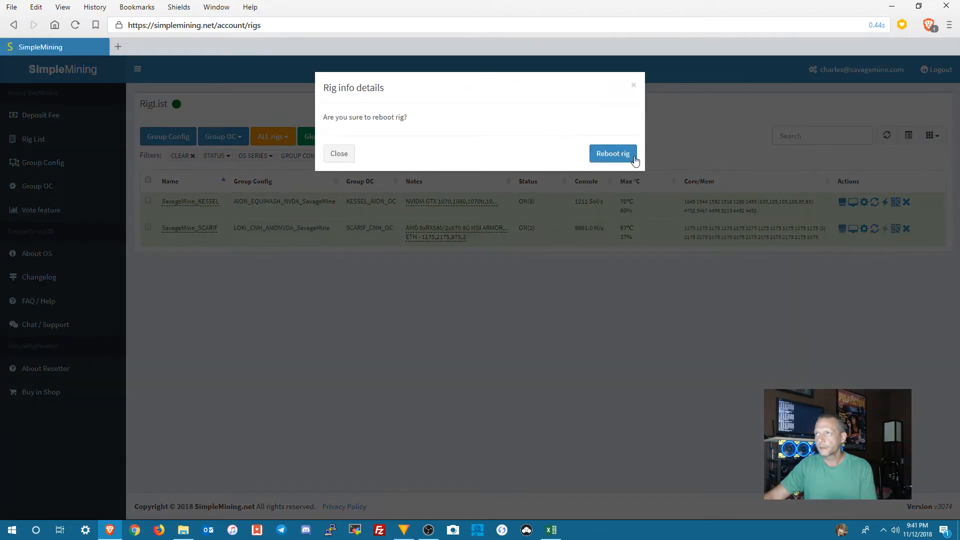
pyautogui.click(625, 158)
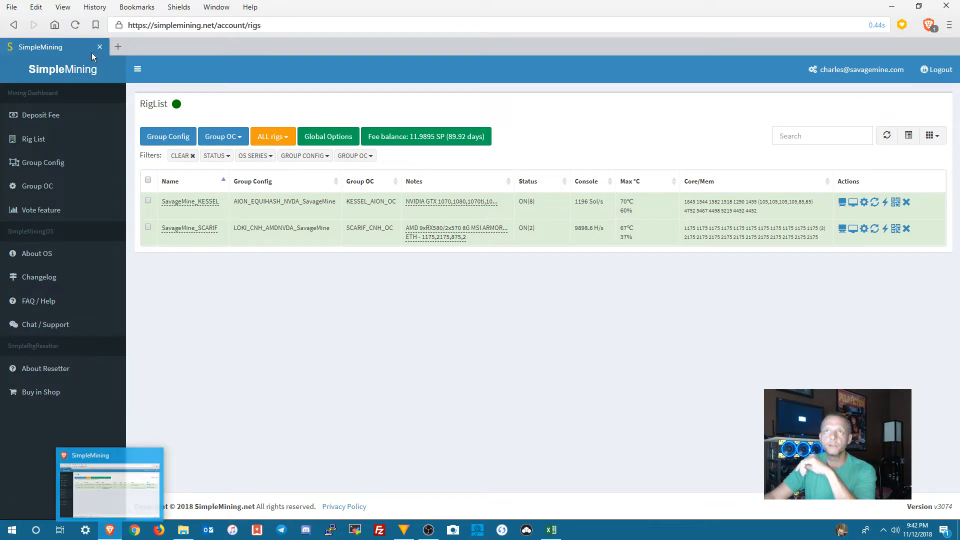
# Step: Open YouTube in a new browser tab and play the "This Is Loki" video from the watch history
pyautogui.click(115, 43)
pyautogui.write('youtube.com/')
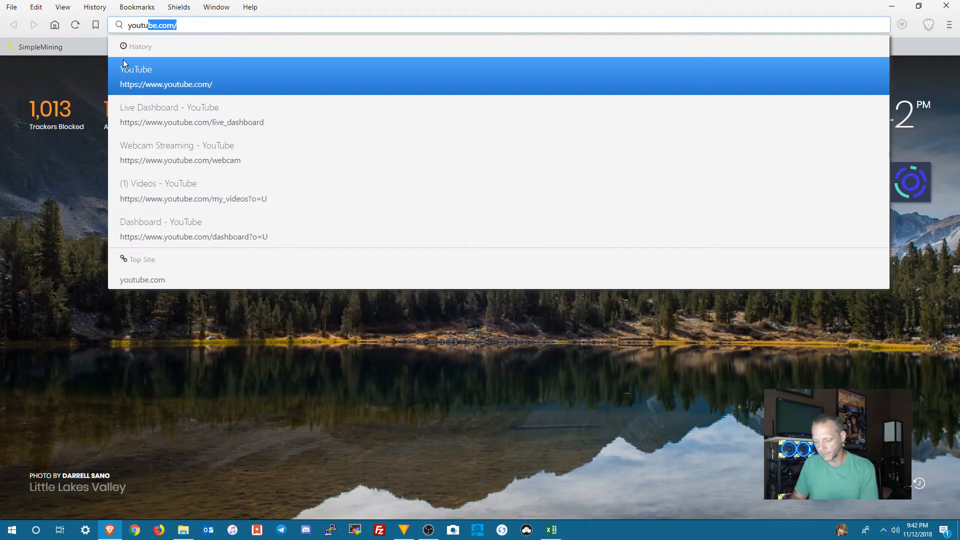
pyautogui.press('Return')
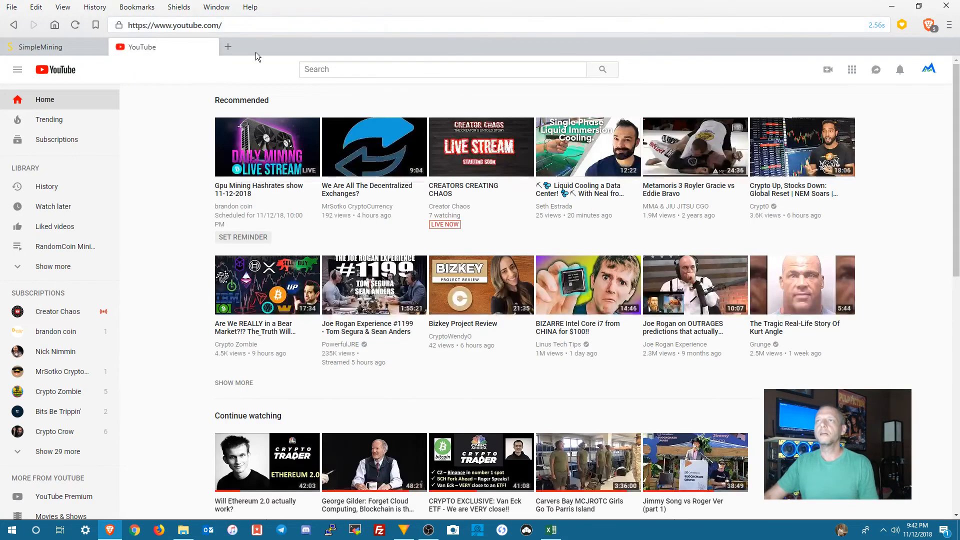
pyautogui.click(61, 181)
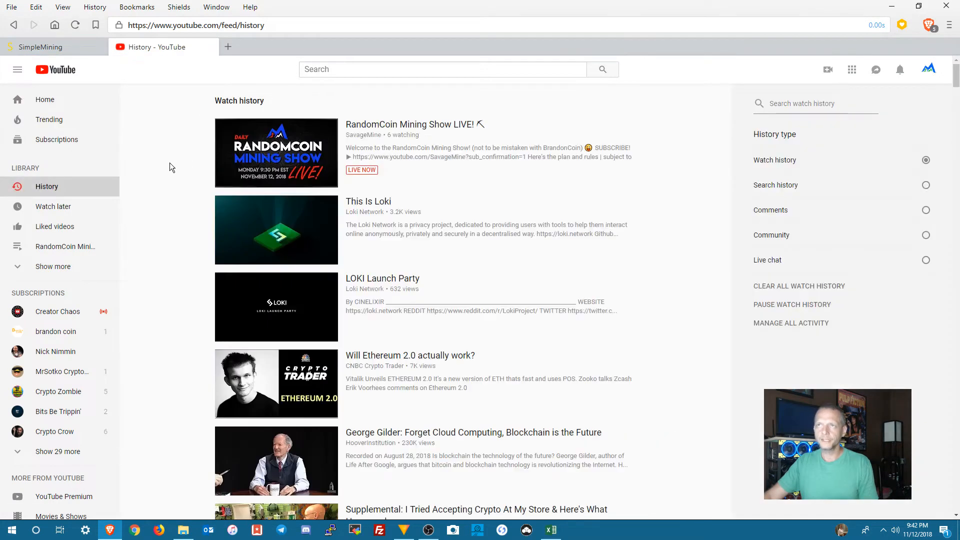
pyautogui.click(293, 227)
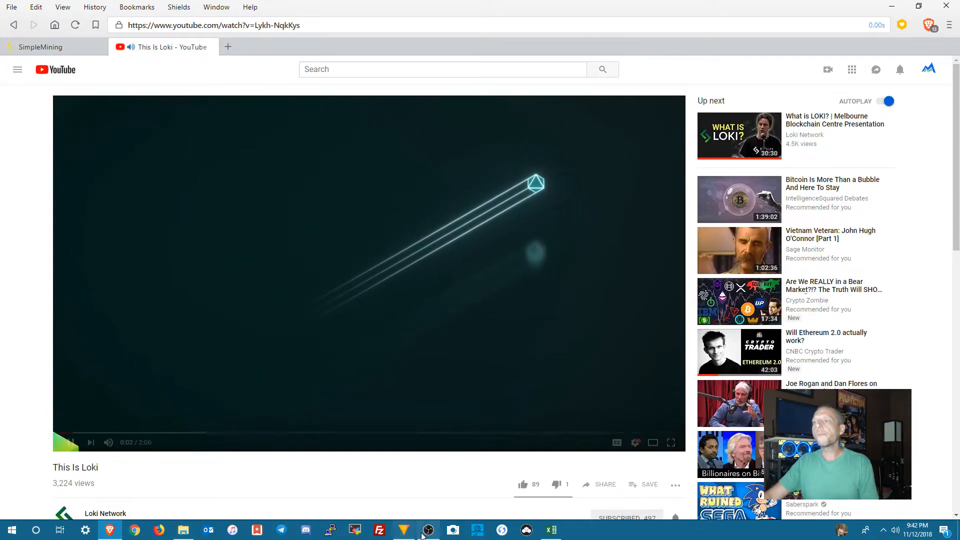
# Step: Lower the Desktop Audio level in OBS to about -12 dB and minimize OBS
pyautogui.moveTo(428, 534)
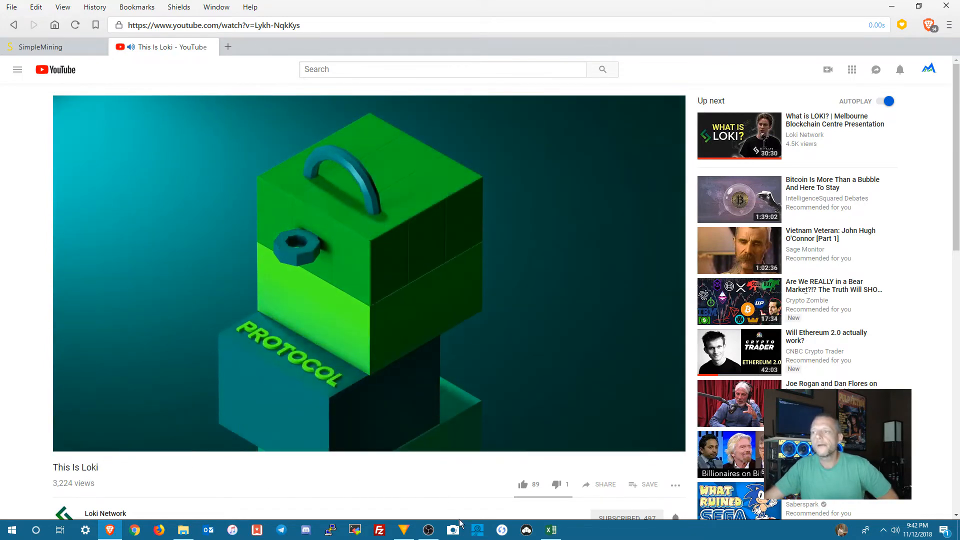
pyautogui.click(428, 530)
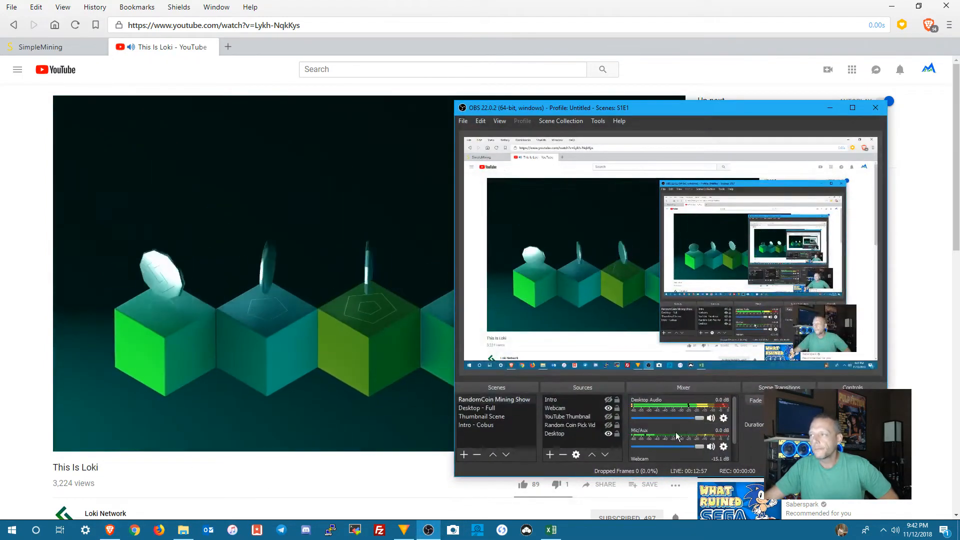
pyautogui.moveTo(699, 418); pyautogui.dragTo(678, 424)
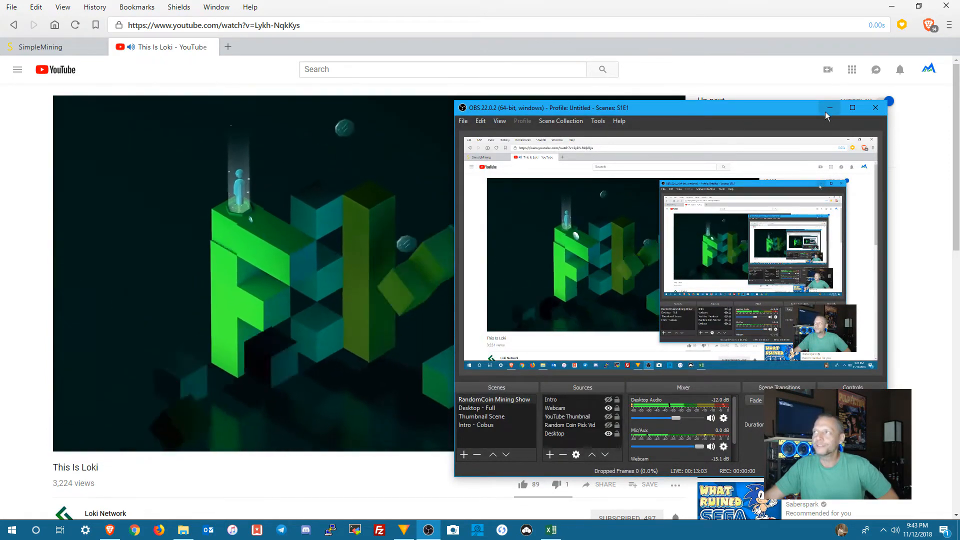
pyautogui.click(828, 109)
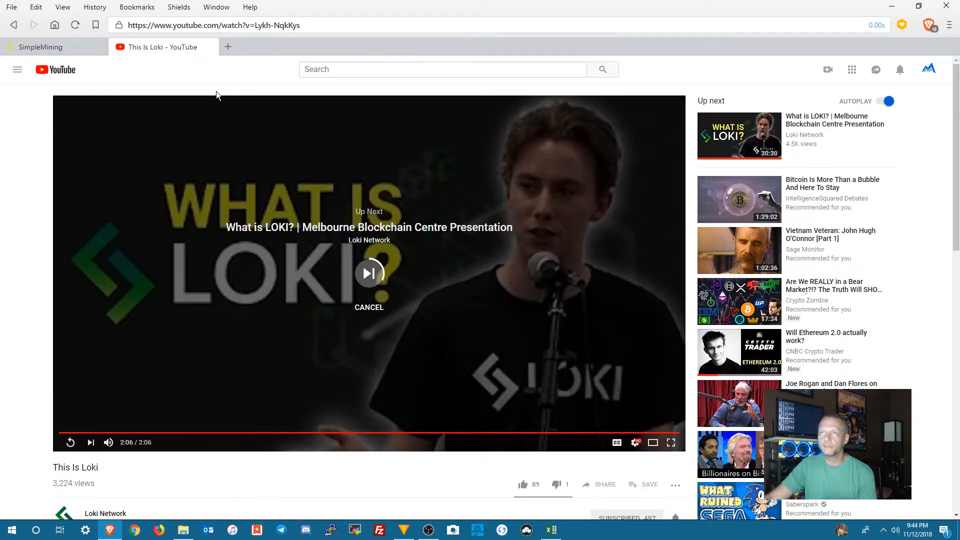
# Step: Close the YouTube tab and examine the hashrate report in the SavageMine_SCARIF rig's miner console
pyautogui.click(211, 49)
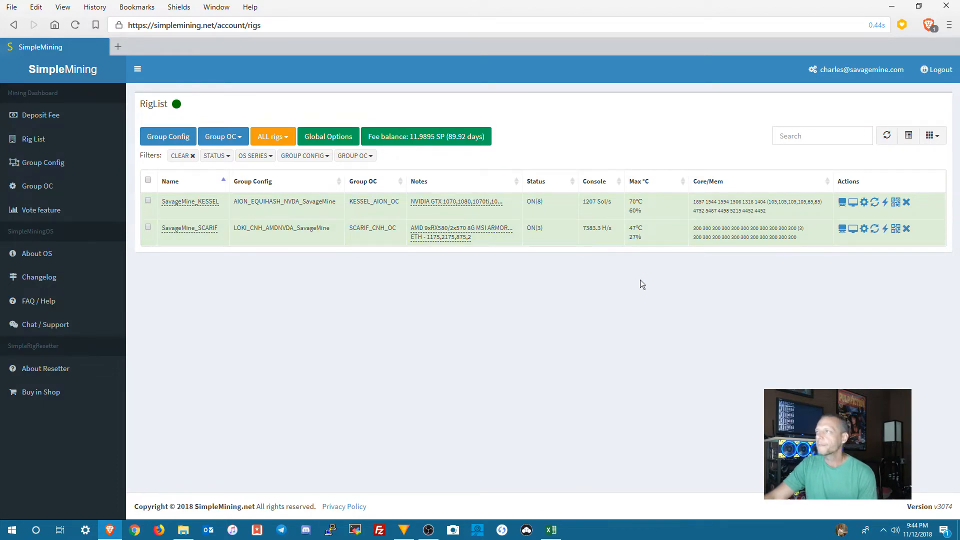
pyautogui.click(842, 230)
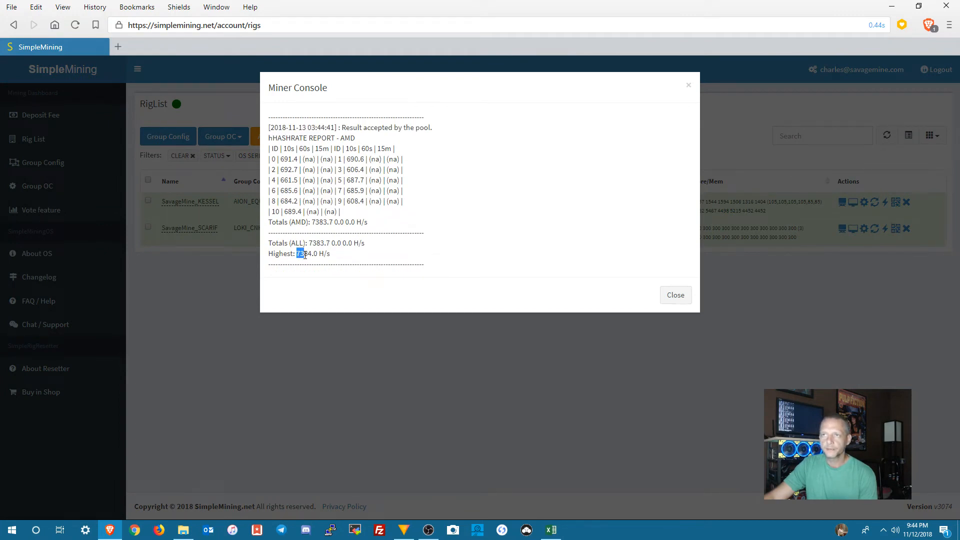
pyautogui.click(675, 295)
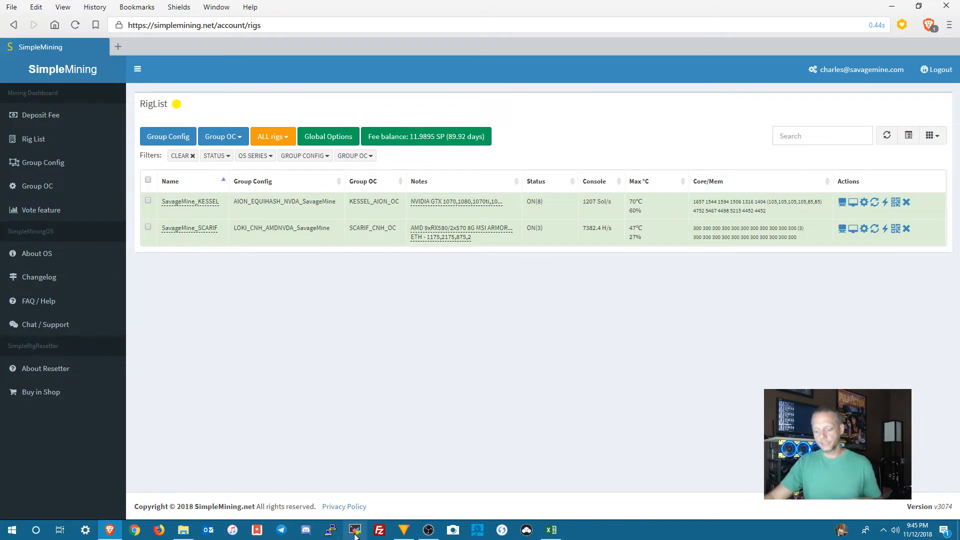
# Step: Switch to MobaXterm, log in to the Scarif session as root and open the miner_org folder
pyautogui.click(355, 531)
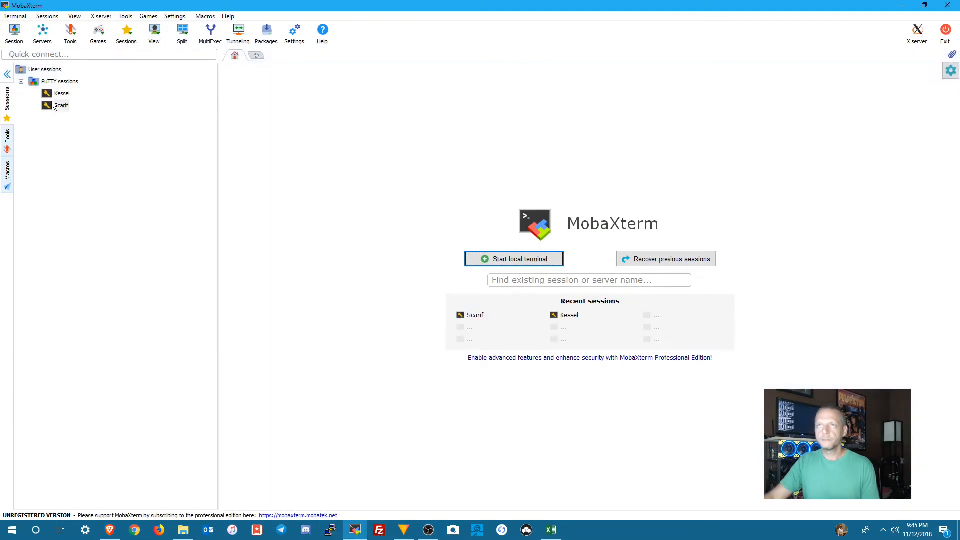
pyautogui.doubleClick(56, 106)
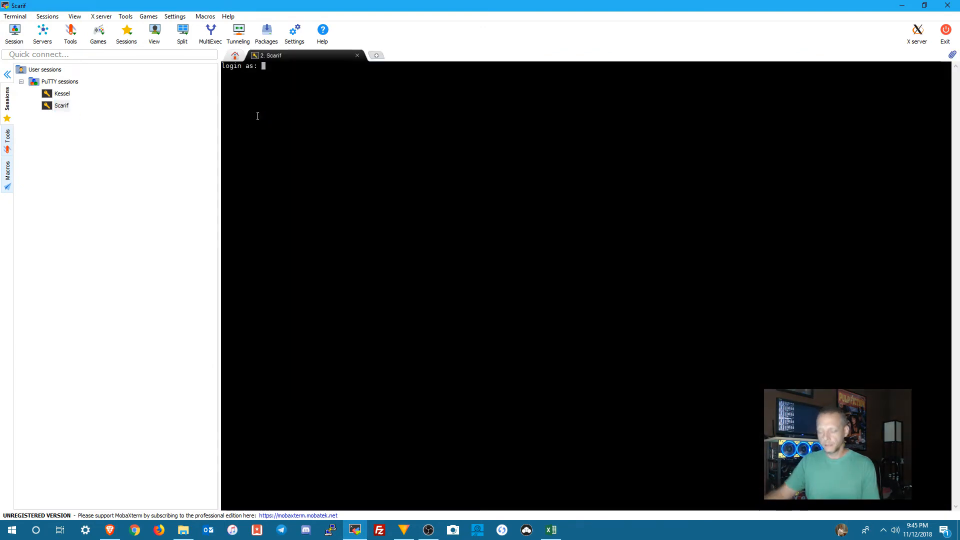
pyautogui.write('root')
pyautogui.press('Return')
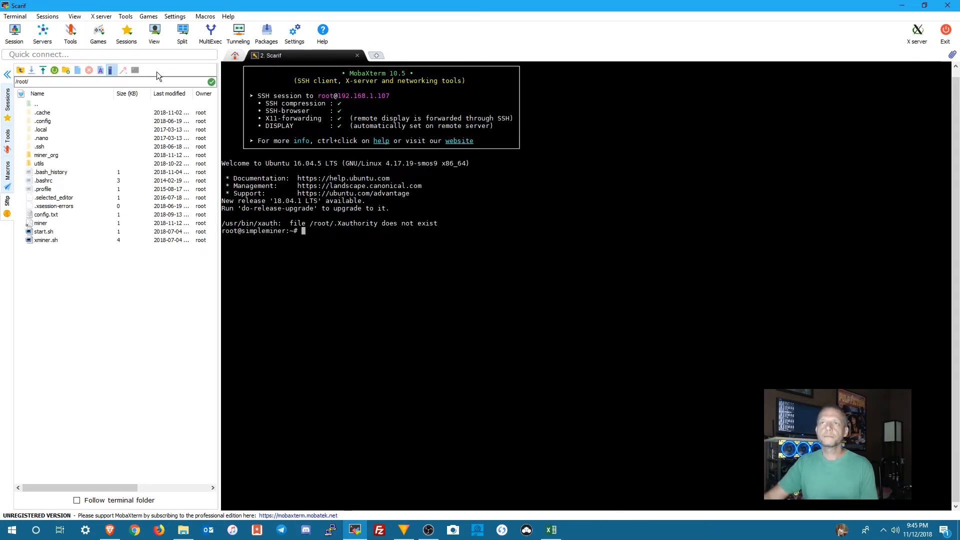
pyautogui.doubleClick(44, 155)
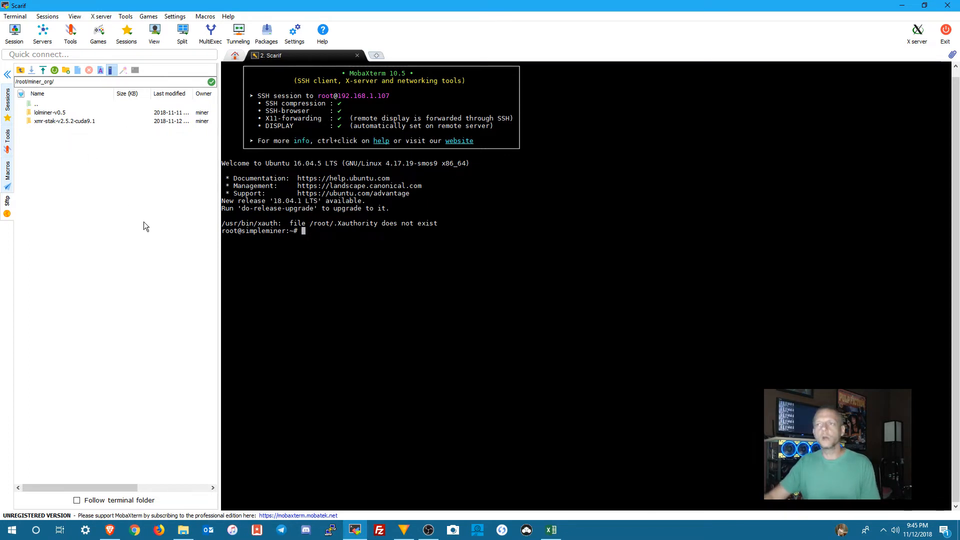
# Step: Switch to SimpleMining in Brave and start a new rig group config with the xmrig-amd-v2.8.2 miner
pyautogui.click(115, 534)
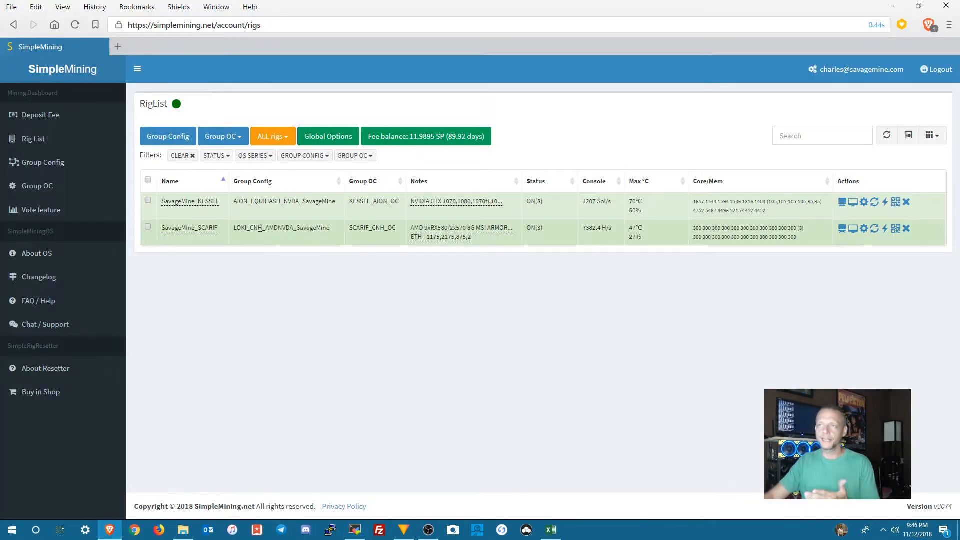
pyautogui.click(38, 166)
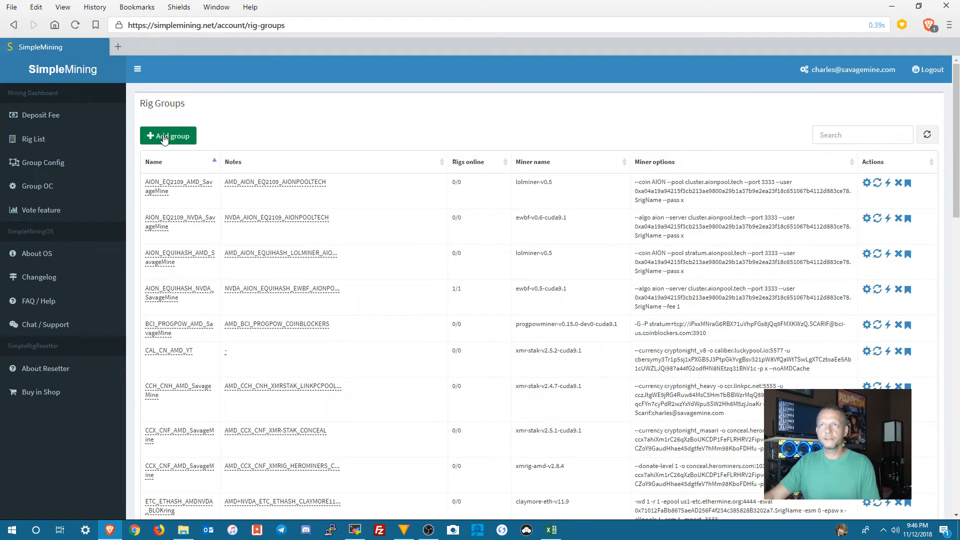
pyautogui.click(164, 137)
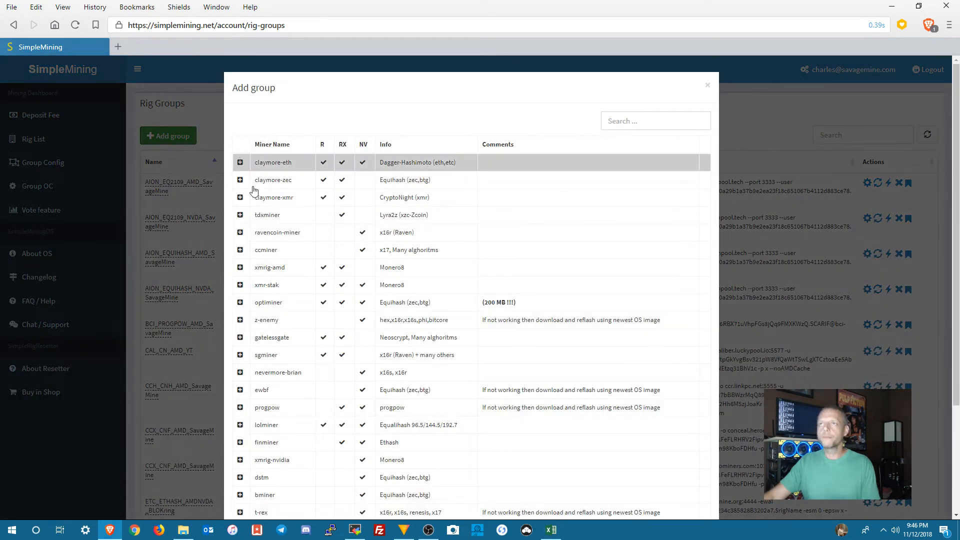
pyautogui.click(240, 286)
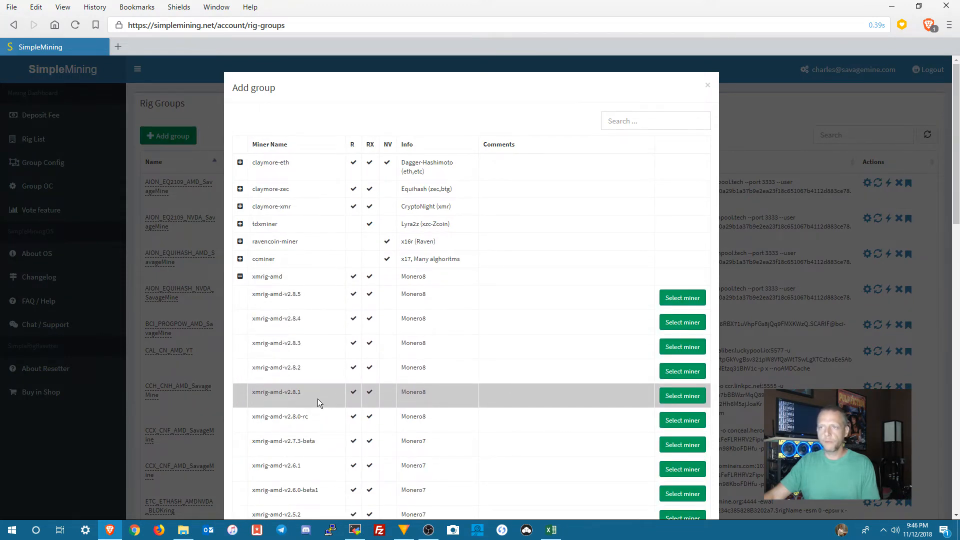
pyautogui.click(678, 373)
# Step: Name the new group LOKI_CNH_AMD_YT and enter AMD as its group description
pyautogui.click(343, 116)
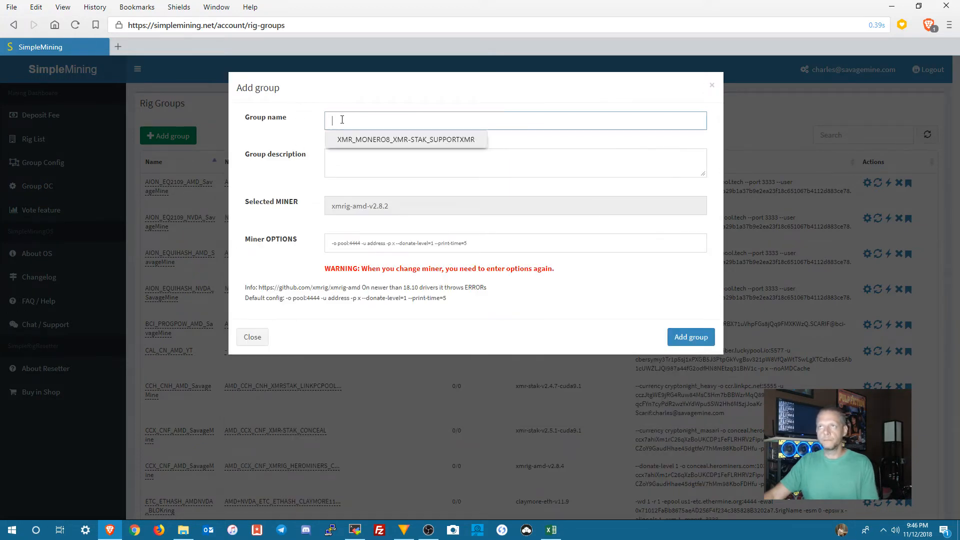
pyautogui.write('LOK')
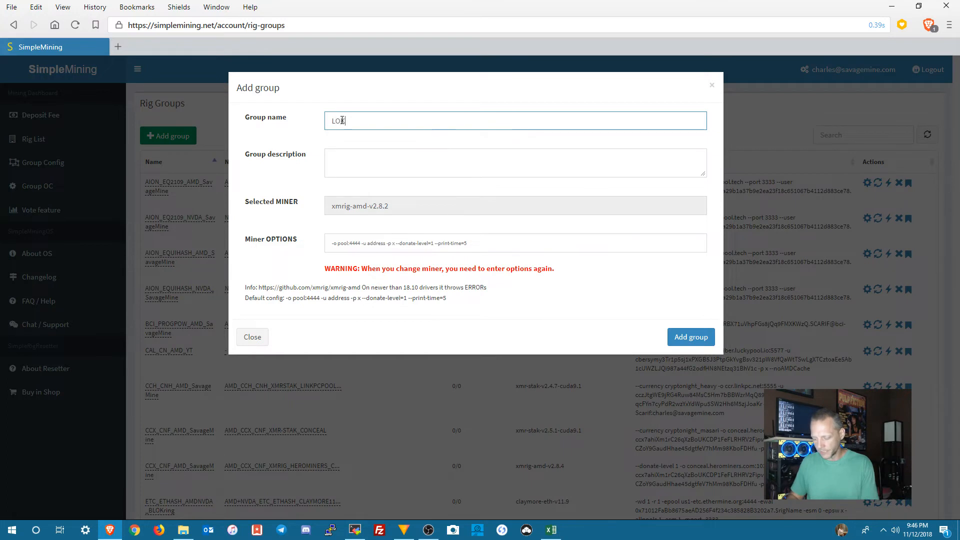
pyautogui.write('I_CNH_AMD_SavageMine')
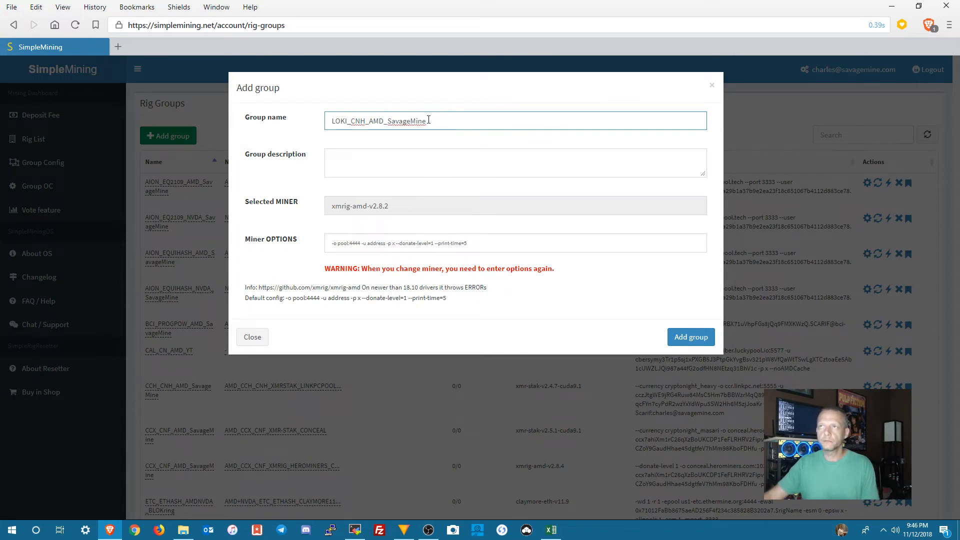
pyautogui.click(361, 157)
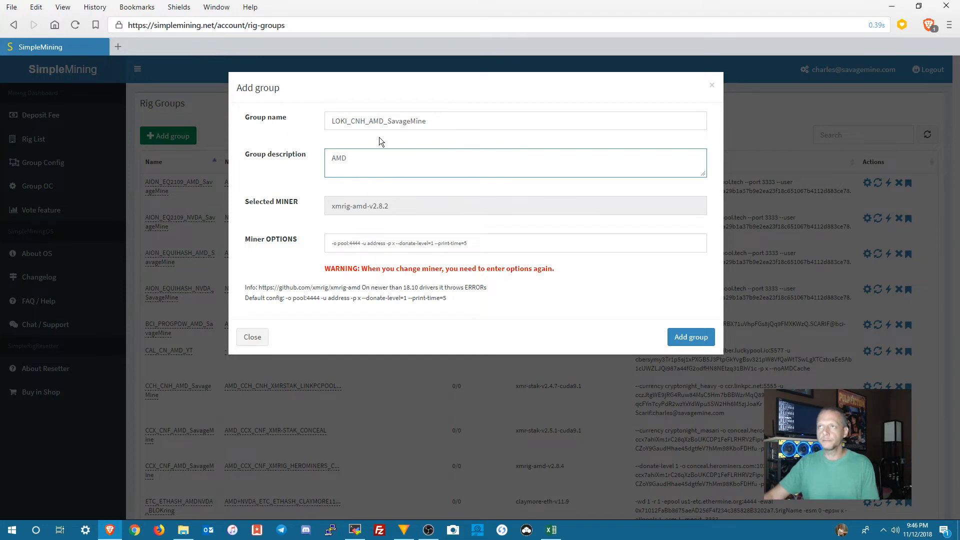
pyautogui.moveTo(389, 121); pyautogui.dragTo(437, 121)
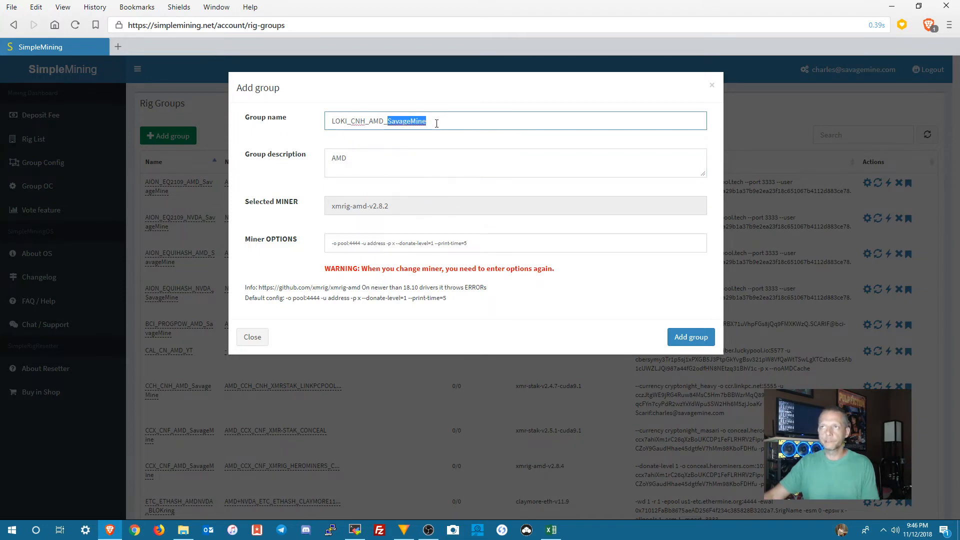
pyautogui.write('YT')
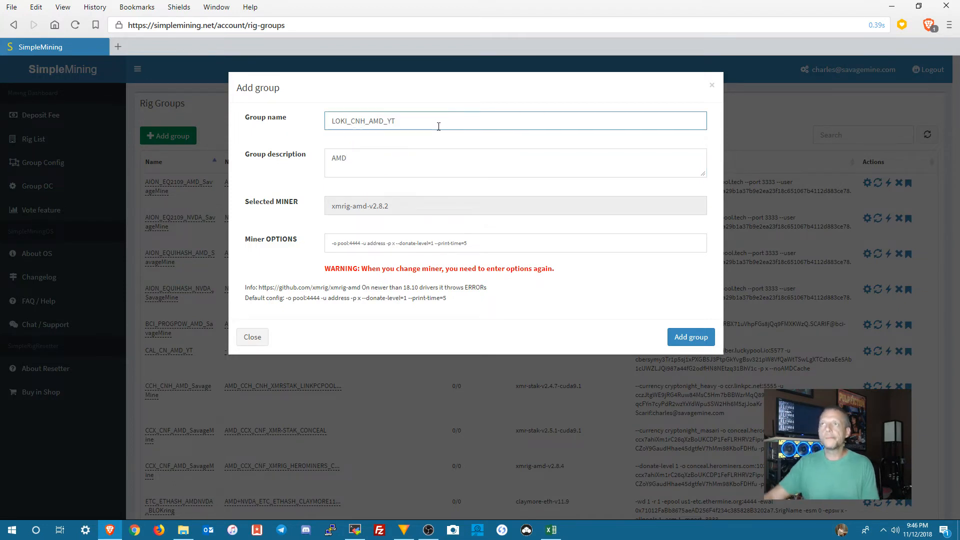
# Step: Copy the LOKI pool address from the Mining Documentation sheet in Excel and return to the group form in Brave
pyautogui.click(359, 157)
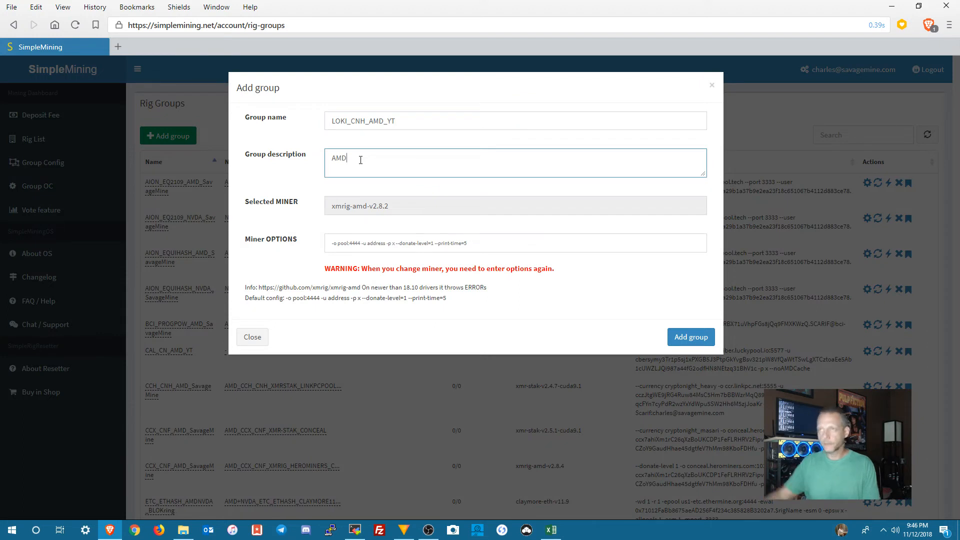
pyautogui.moveTo(488, 241); pyautogui.dragTo(322, 249)
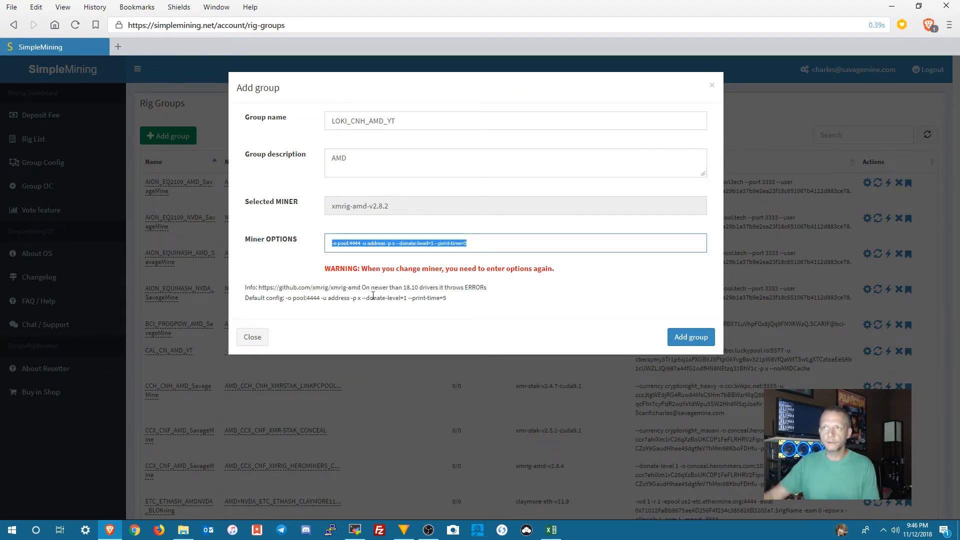
pyautogui.click(353, 245)
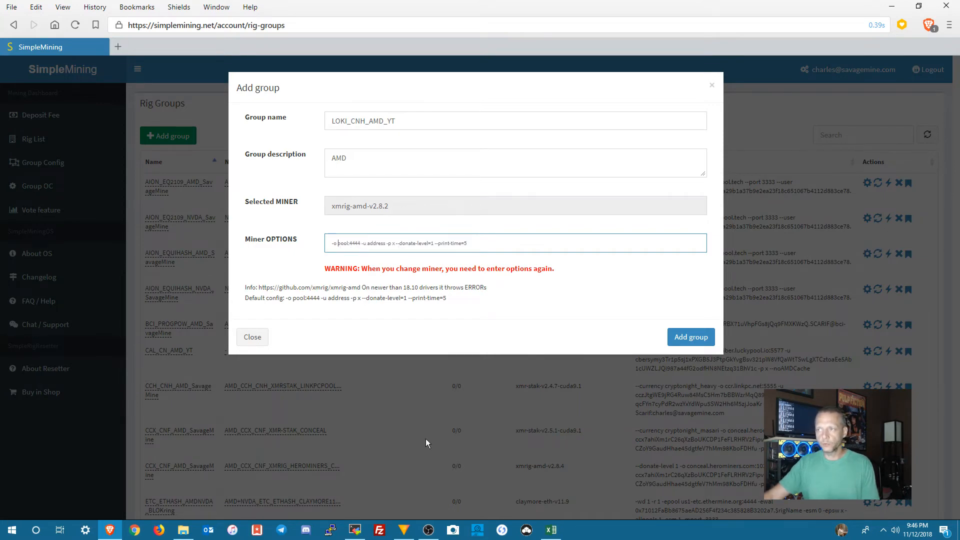
pyautogui.click(551, 529)
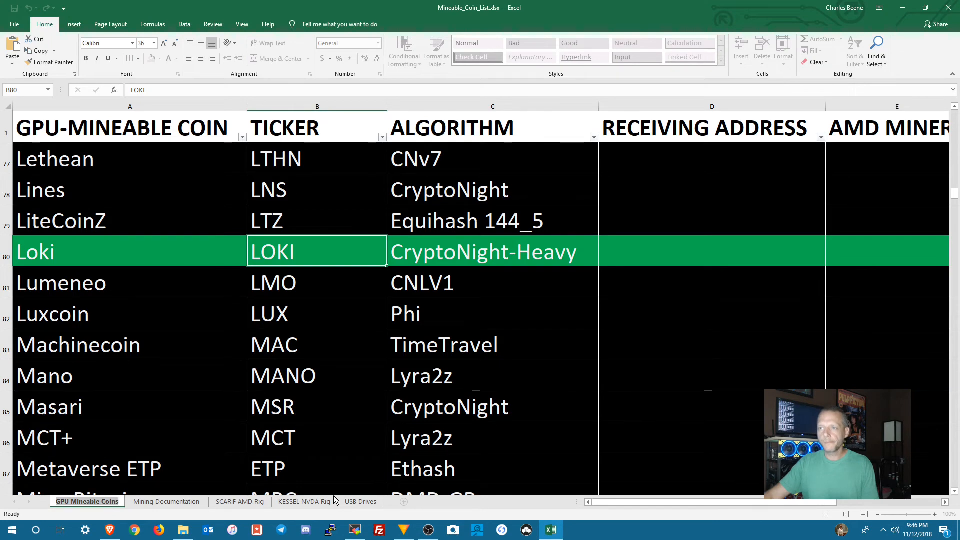
pyautogui.click(173, 502)
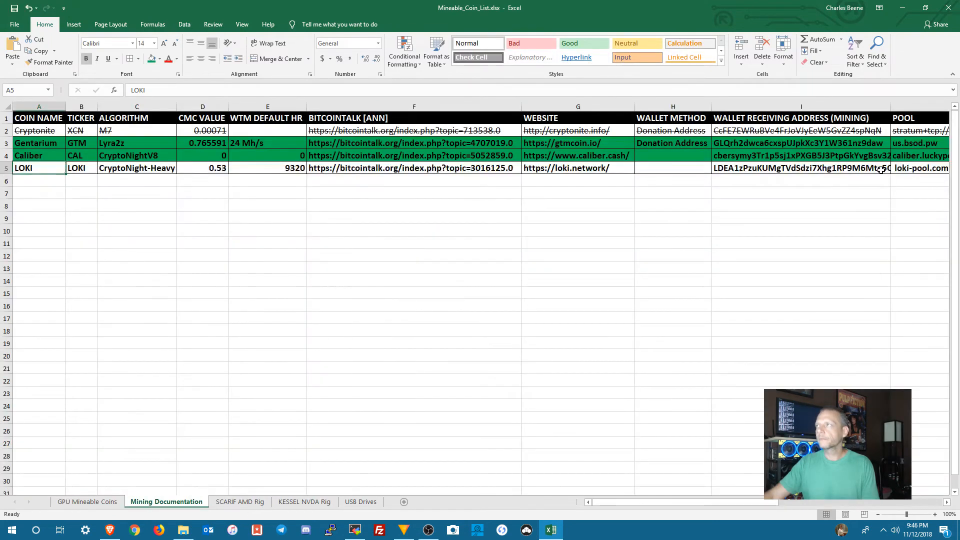
pyautogui.click(904, 168)
pyautogui.rightClick(904, 169)
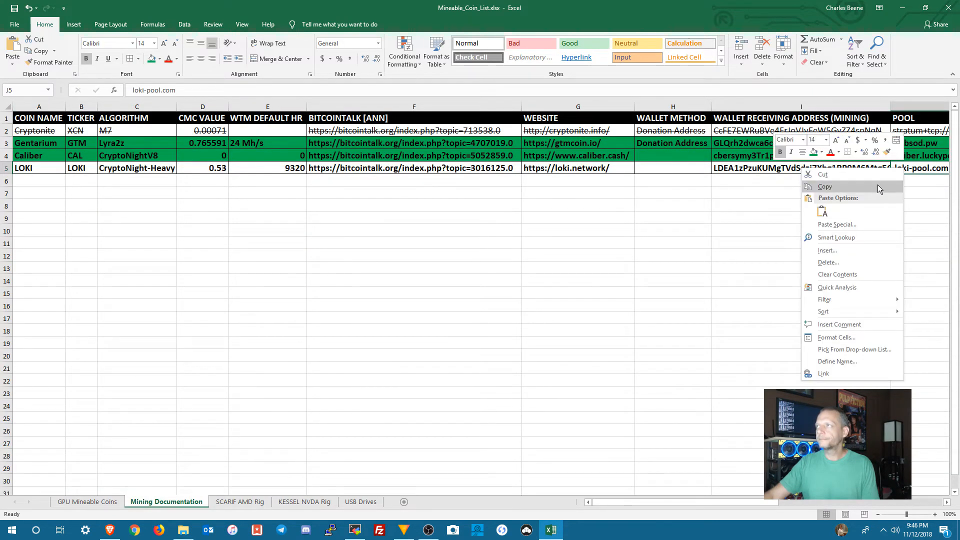
pyautogui.click(863, 187)
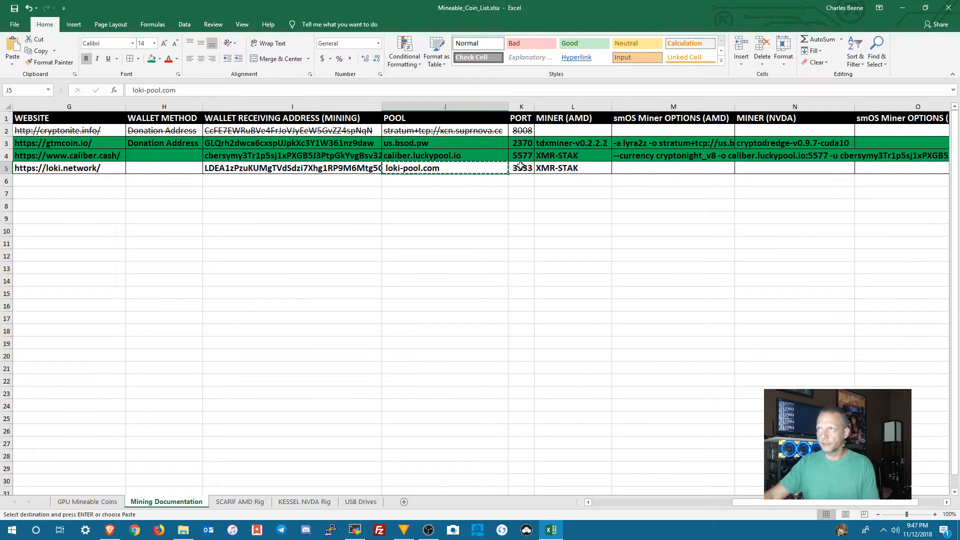
pyautogui.click(552, 533)
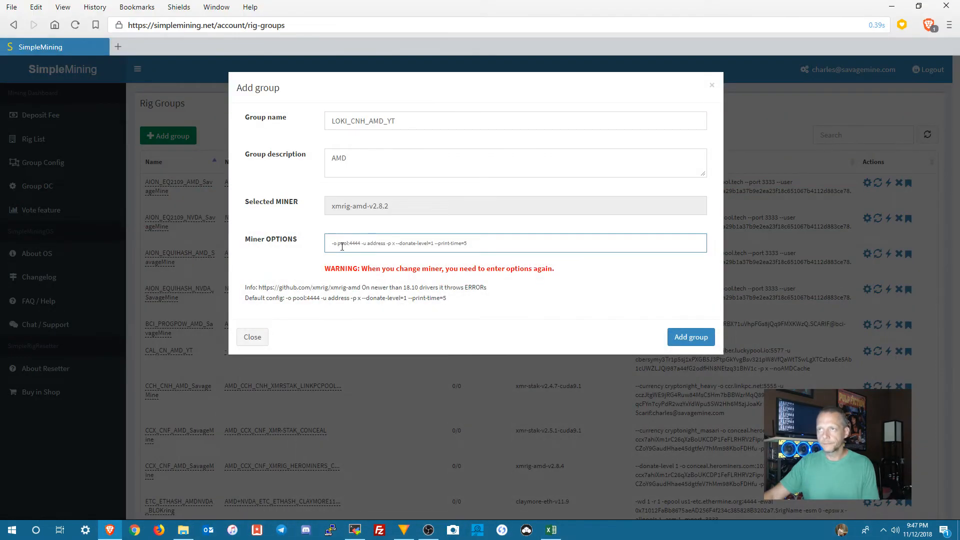
# Step: Replace the pool and port placeholders in the miner options with loki-pool.com:3333
pyautogui.moveTo(342, 245); pyautogui.dragTo(349, 245)
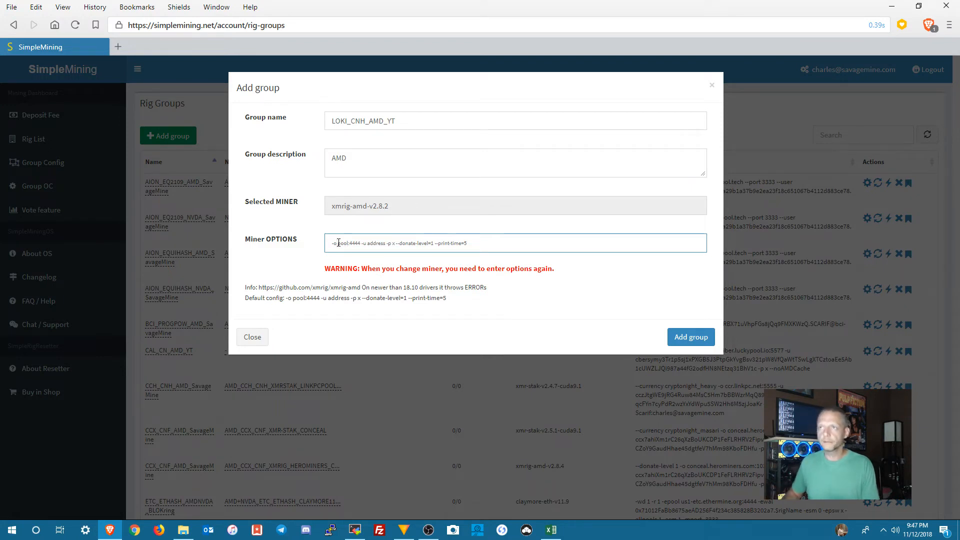
pyautogui.press('Delete')
pyautogui.press('Delete')
pyautogui.press('Delete')
pyautogui.press('Delete')
pyautogui.press('Delete')
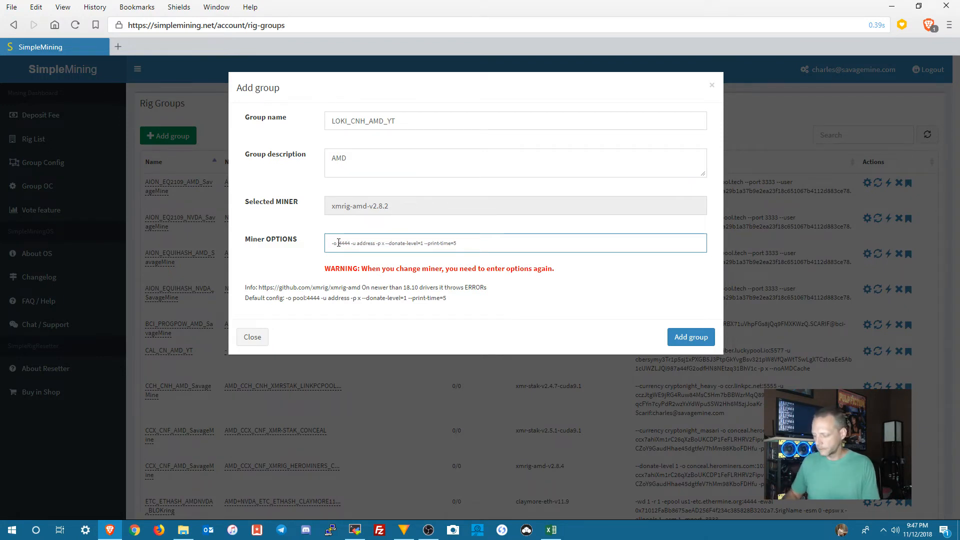
pyautogui.hotkey('ctrl', 'v')
pyautogui.press('Delete')
pyautogui.press('Delete')
pyautogui.press('Delete')
pyautogui.press('Delete')
pyautogui.write('3333')
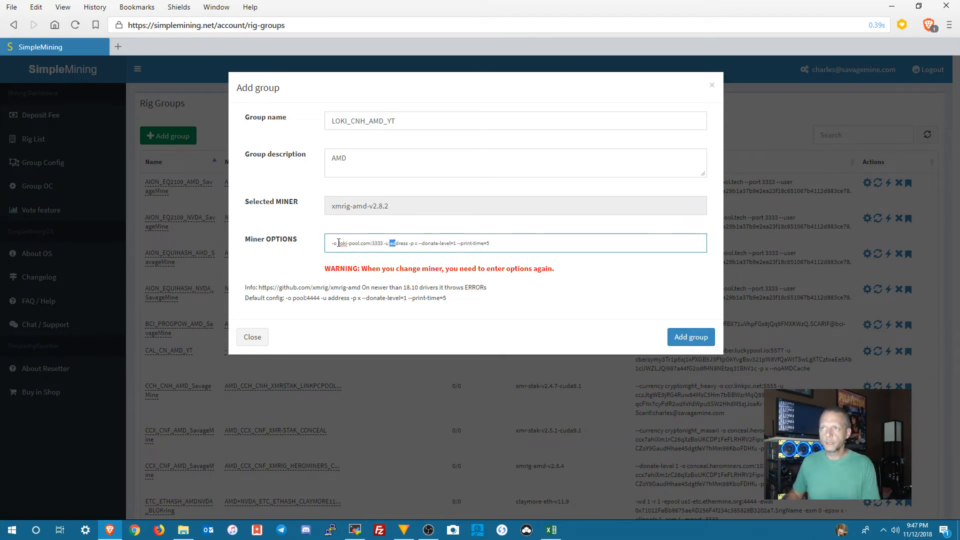
# Step: Replace the address placeholder in the miner options with the LOKI wallet receiving address copied from the Excel sheet
pyautogui.hotkey('shift', 'Right')
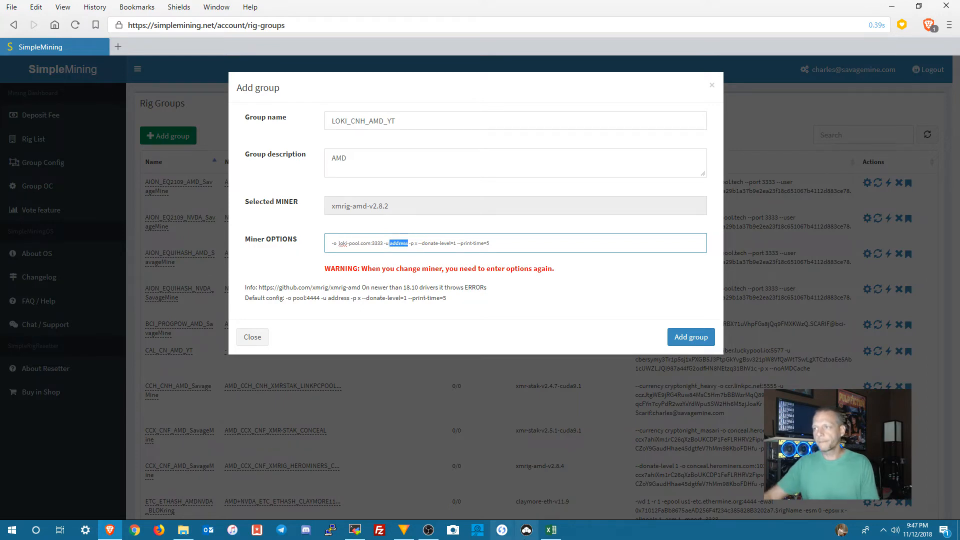
pyautogui.click(550, 531)
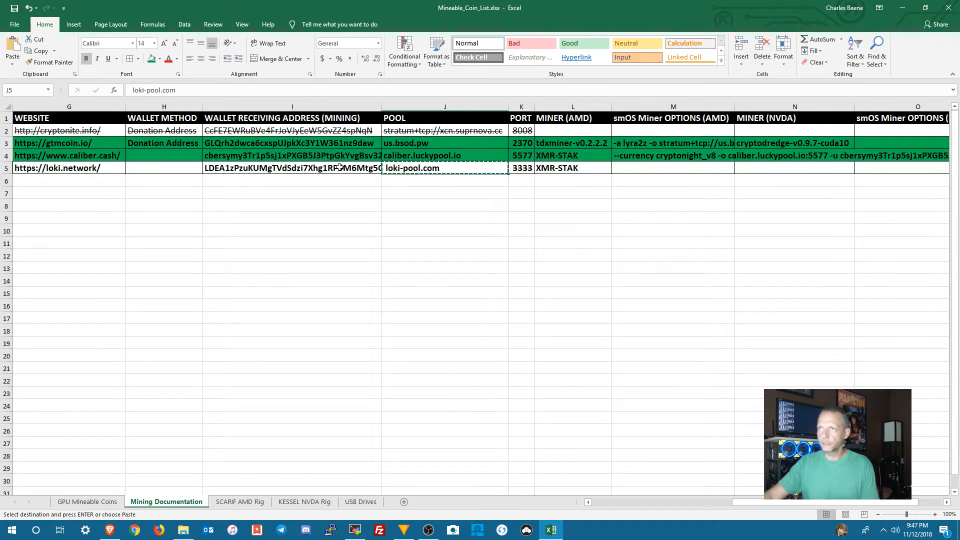
pyautogui.click(251, 169)
pyautogui.rightClick(251, 169)
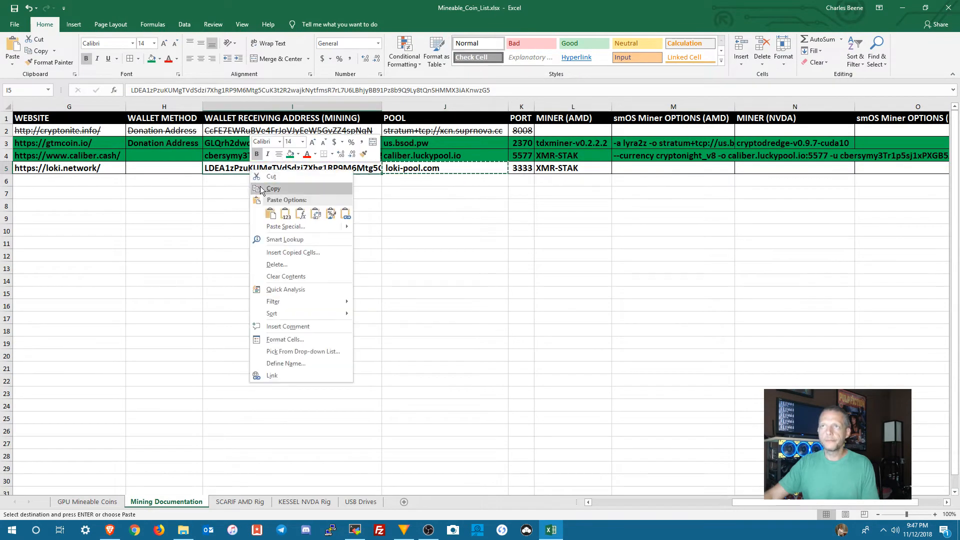
pyautogui.click(258, 189)
pyautogui.click(555, 533)
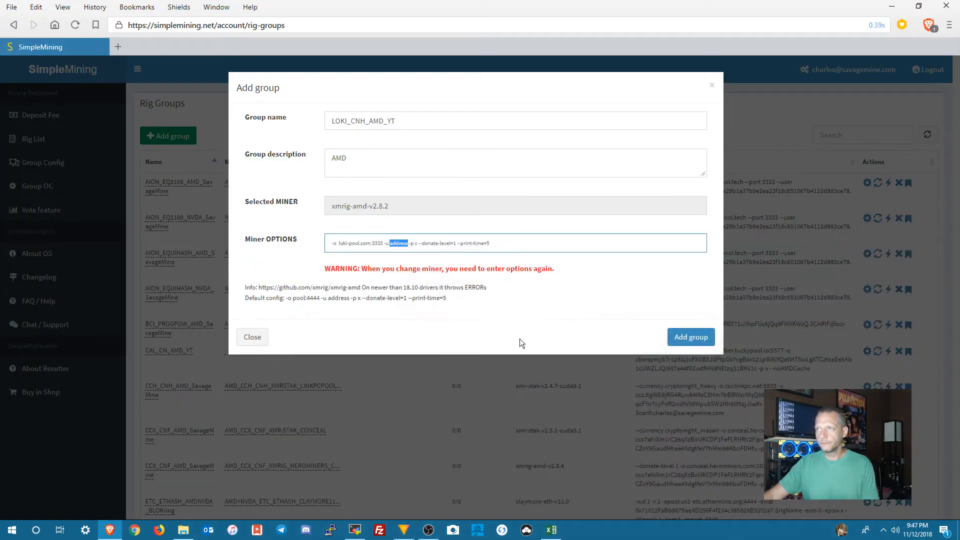
pyautogui.rightClick(400, 245)
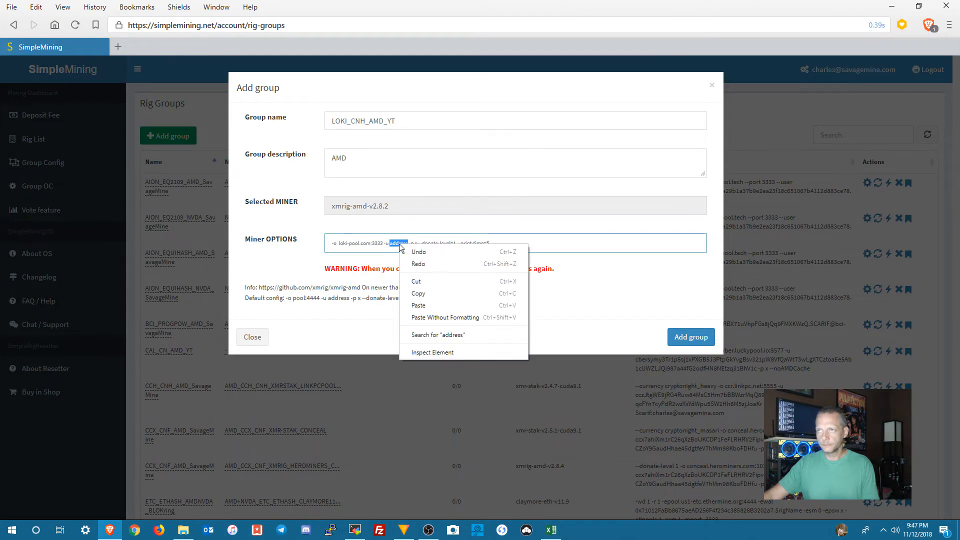
pyautogui.click(419, 296)
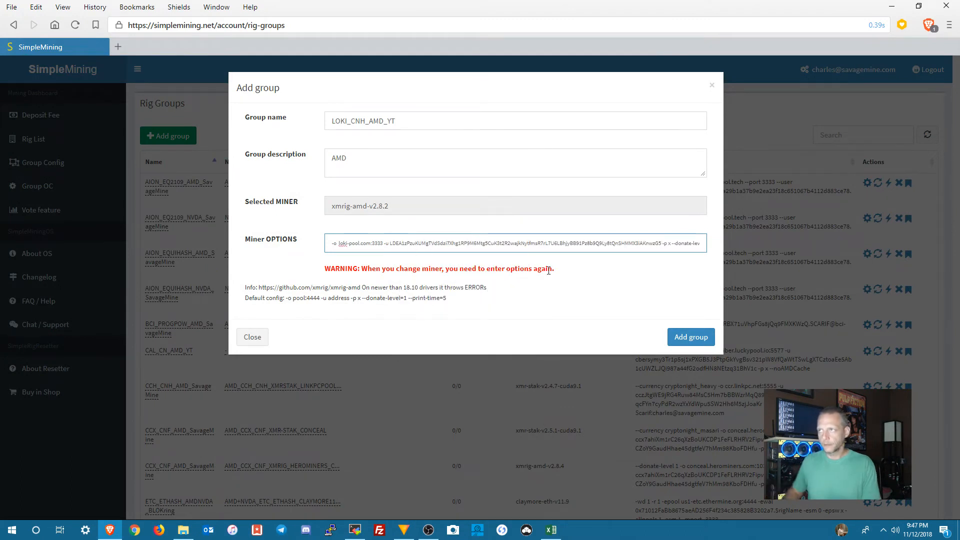
# Step: Check the rest of the miner options and discard the xmrig-amd group form without adding it
pyautogui.press('Right')
pyautogui.press('Right')
pyautogui.press('Right')
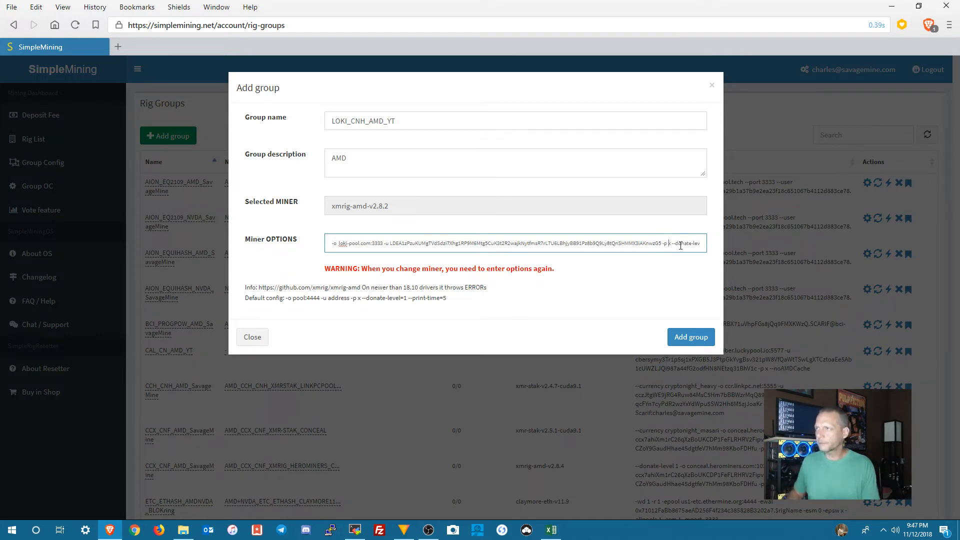
pyautogui.write('vel=1 --print-time=5')
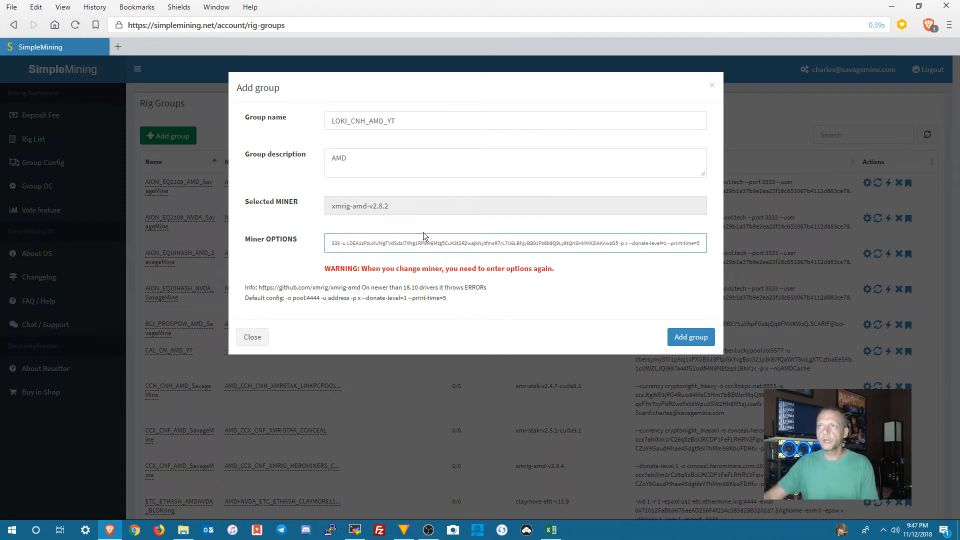
pyautogui.click(253, 337)
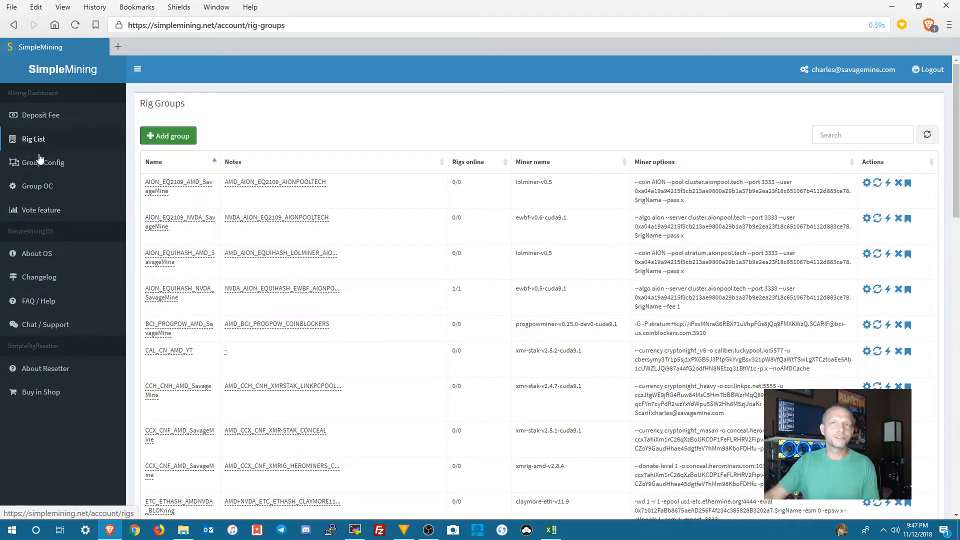
# Step: Start a new rig group config with the xmr-stak-v2.5.0-cuda9.1 miner
pyautogui.click(152, 136)
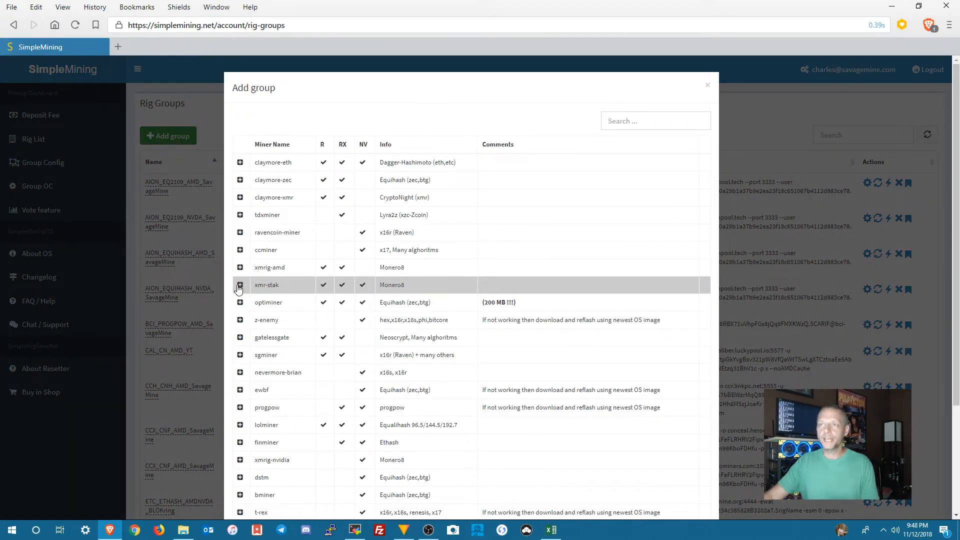
pyautogui.click(240, 286)
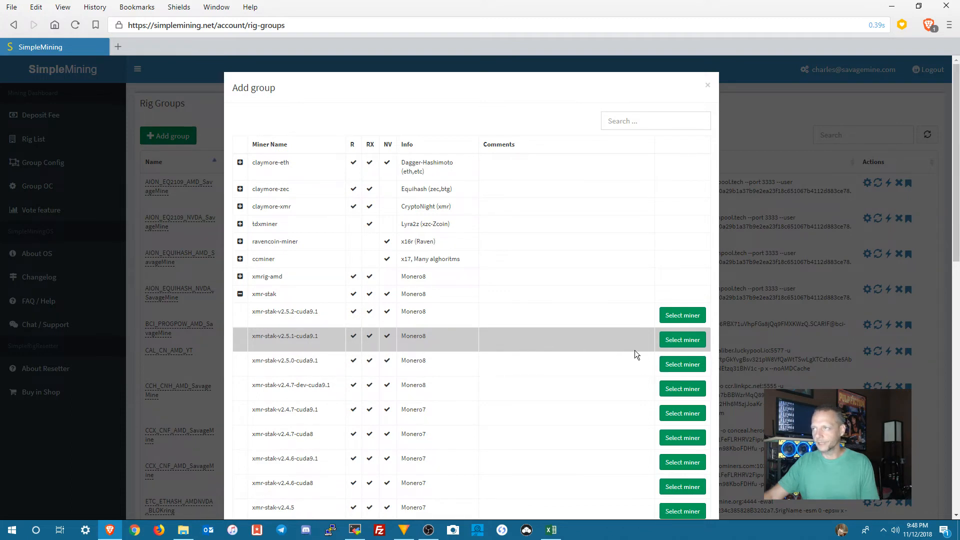
pyautogui.click(682, 364)
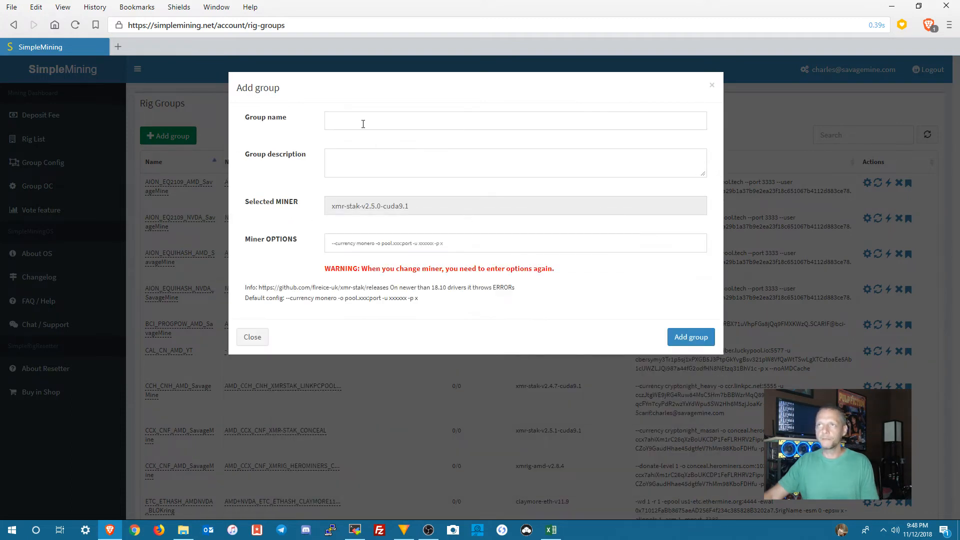
# Step: Name the new xmr-stak group LOKI_CNH_AMD_YT
pyautogui.click(363, 124)
pyautogui.write('LOKI_CNH_')
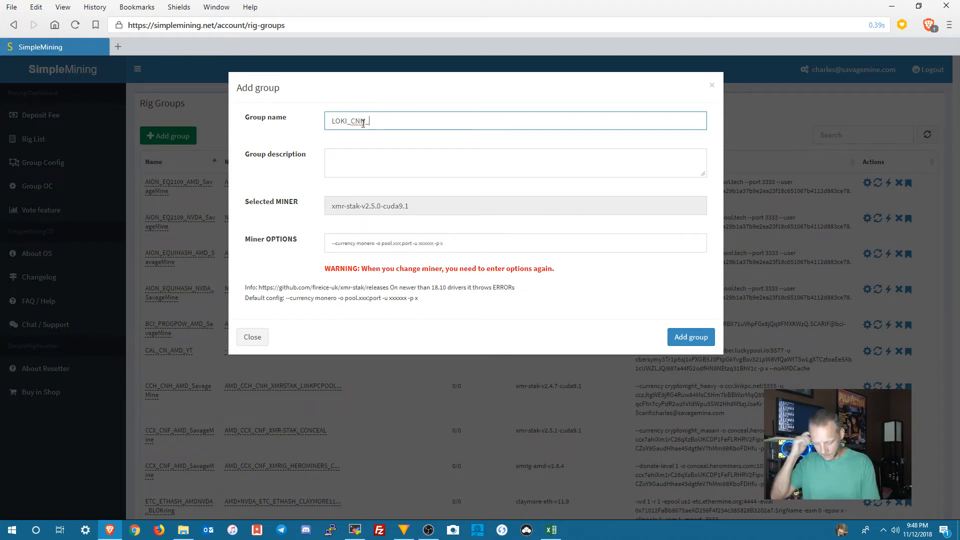
pyautogui.write('LOK')
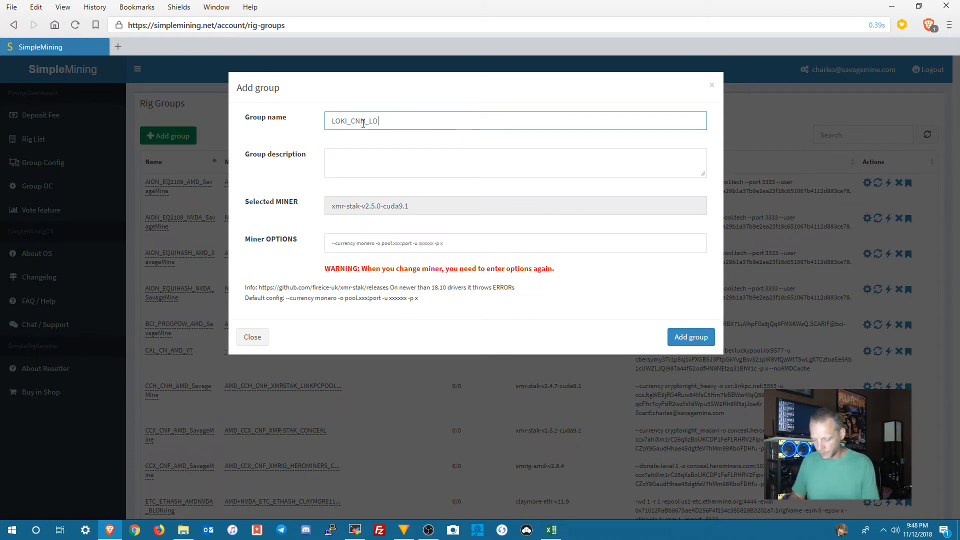
pyautogui.write('I')
pyautogui.press('BackSpace')
pyautogui.press('BackSpace')
pyautogui.press('BackSpace')
pyautogui.press('BackSpace')
pyautogui.write('AMD_YT')
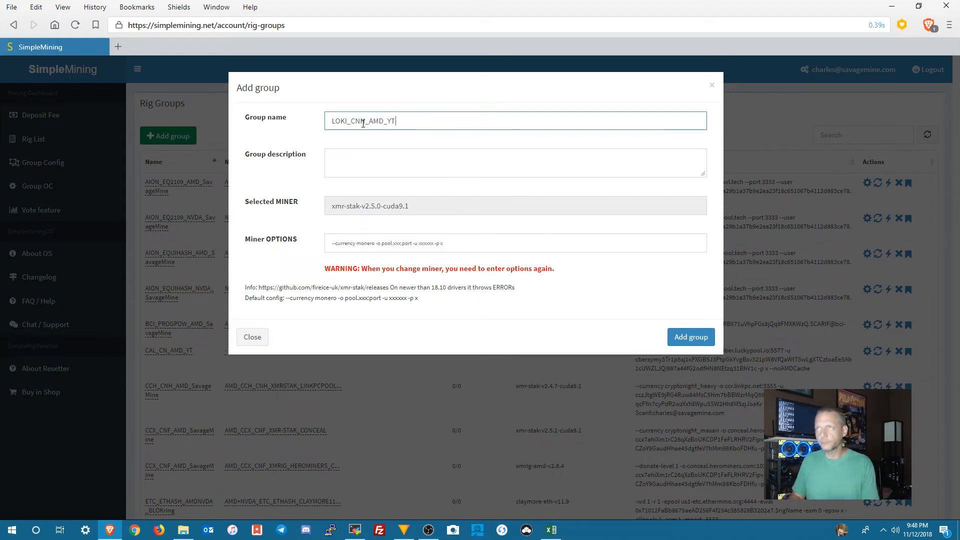
# Step: Enter AMD_LOKIPOOL as the group description
pyautogui.press('Tab')
pyautogui.press('Tab')
pyautogui.hotkey('shift', 'Tab')
pyautogui.write('AMD')
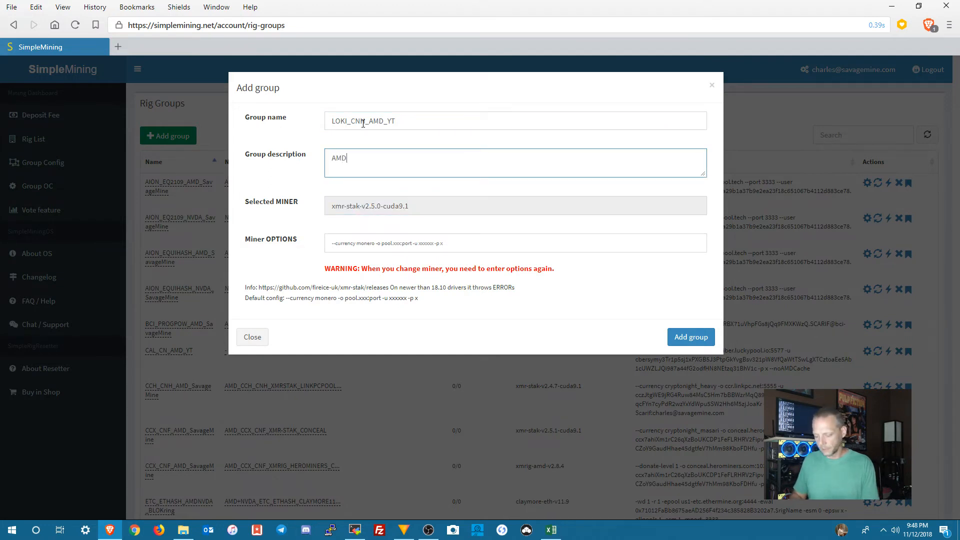
pyautogui.write('_LOKIPOOL')
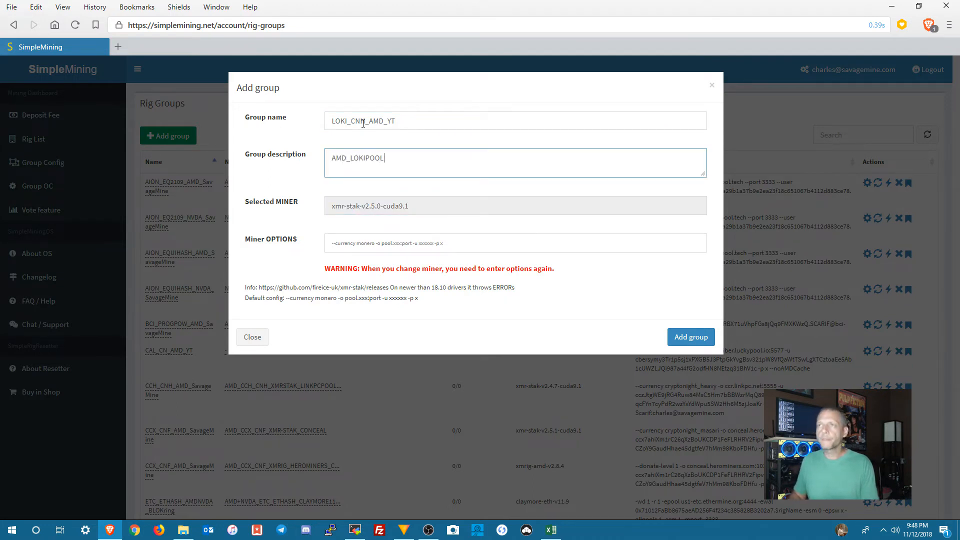
pyautogui.press('Tab')
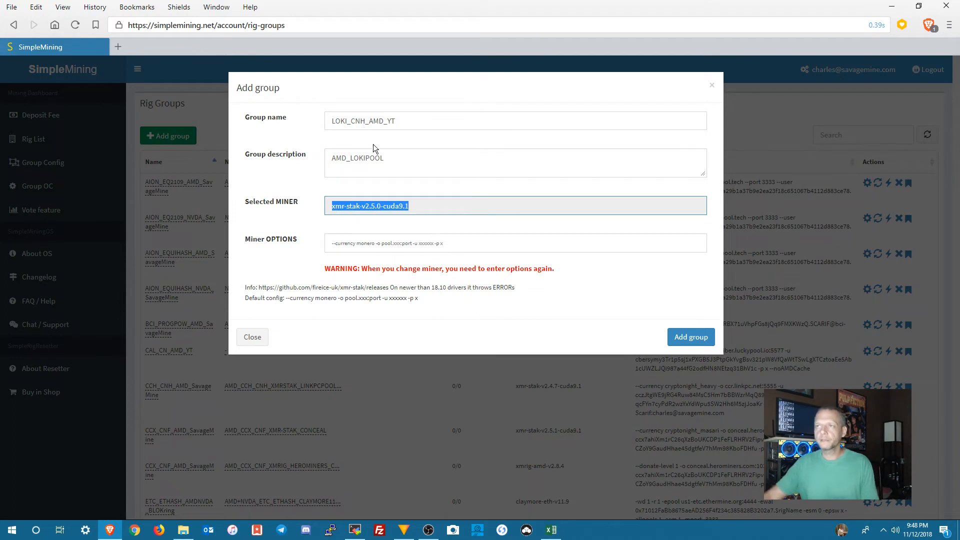
# Step: Change the currency in the miner options from the monero placeholder to cryptonight_heavy
pyautogui.moveTo(357, 243); pyautogui.dragTo(376, 247)
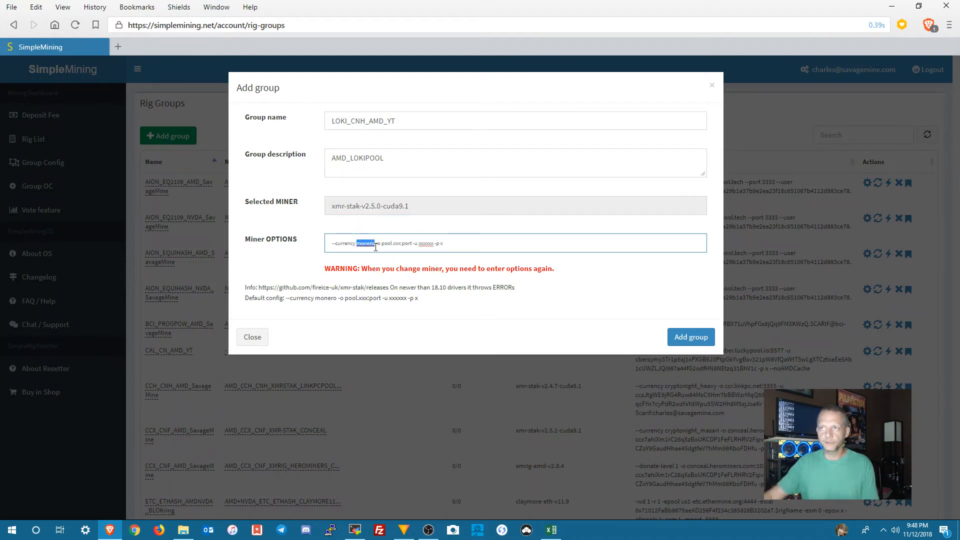
pyautogui.write('c')
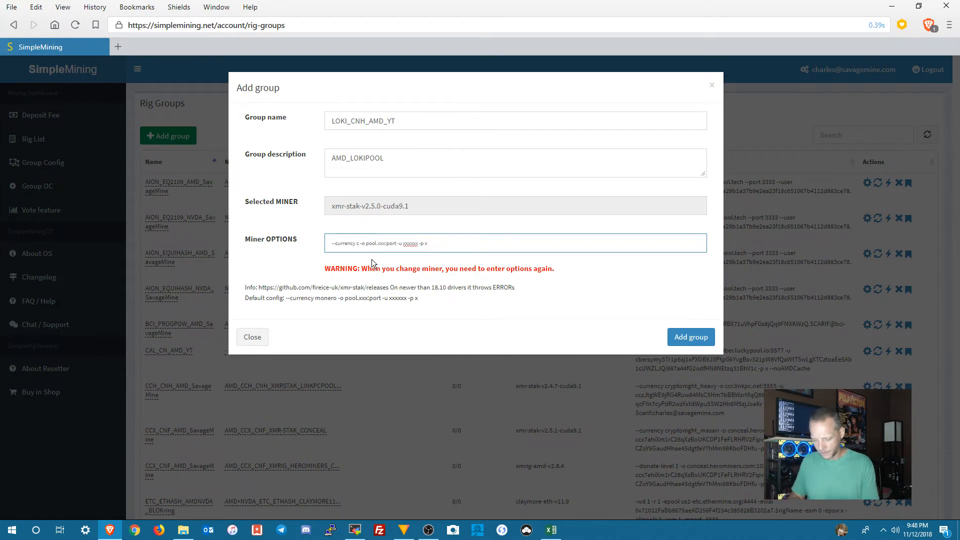
pyautogui.write('ryptonight_heavy')
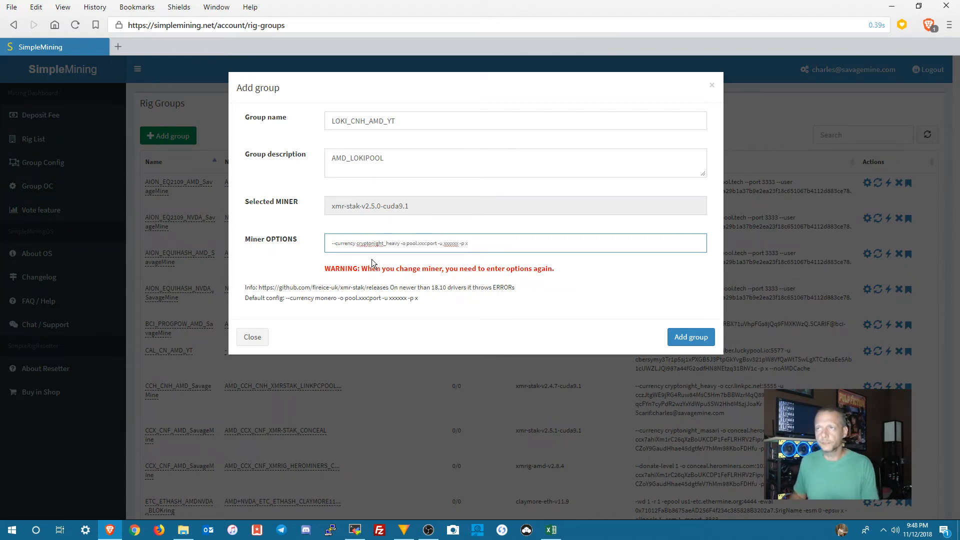
# Step: Replace the pool placeholder in the miner options with loki-pool.com, checking the pool address in the Mineable_Coin_List spreadsheet
pyautogui.hotkey('ctrl', 'shift', 'Right')
pyautogui.hotkey('shift', 'Right')
pyautogui.hotkey('shift', 'Right')
pyautogui.hotkey('shift', 'Right')
pyautogui.hotkey('shift', 'Right')
pyautogui.hotkey('ctrl', 'v')
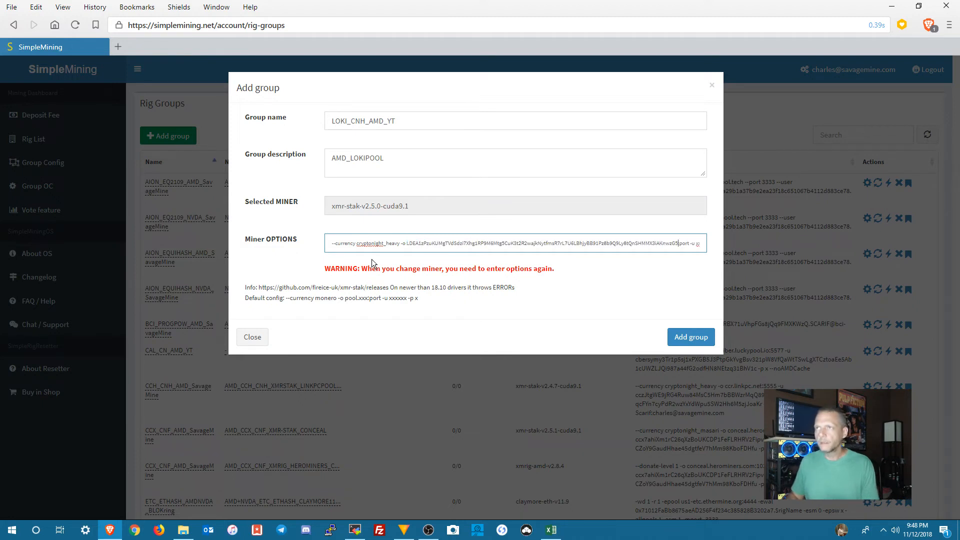
pyautogui.hotkey('ctrl', 'z')
pyautogui.write('loki')
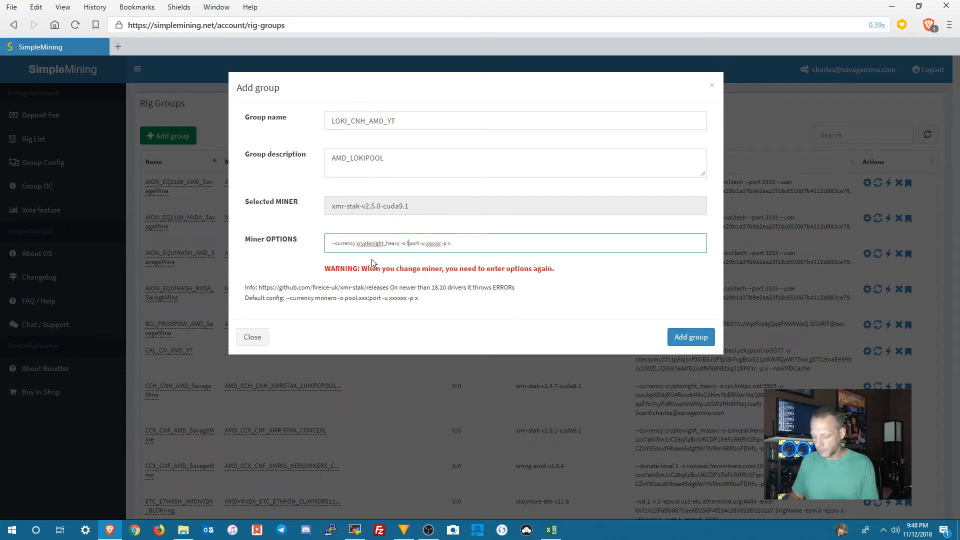
pyautogui.write('p')
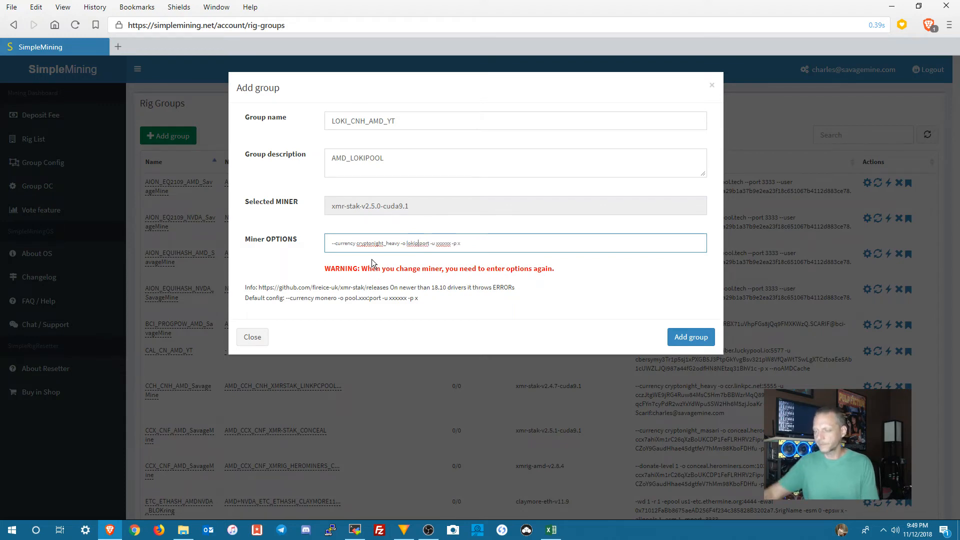
pyautogui.click(550, 533)
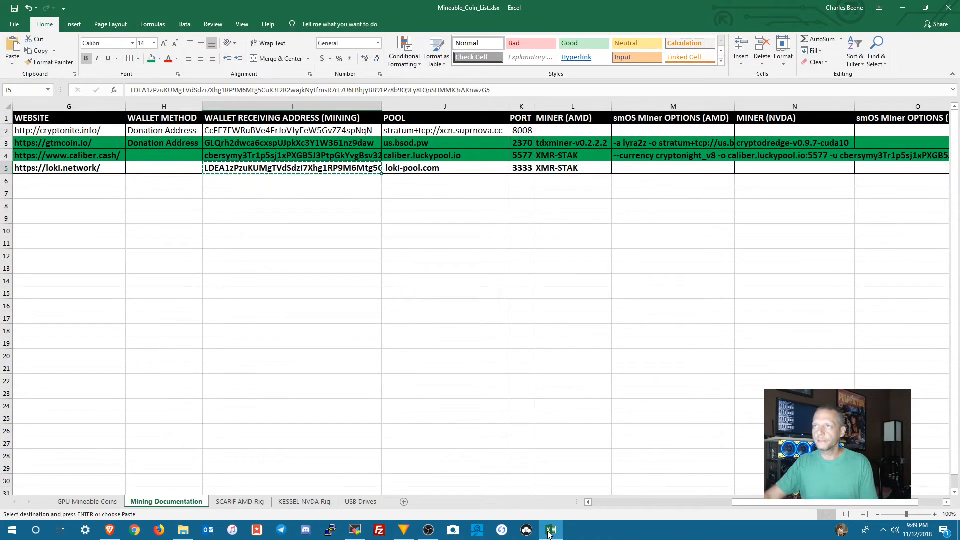
pyautogui.click(550, 532)
pyautogui.click(417, 251)
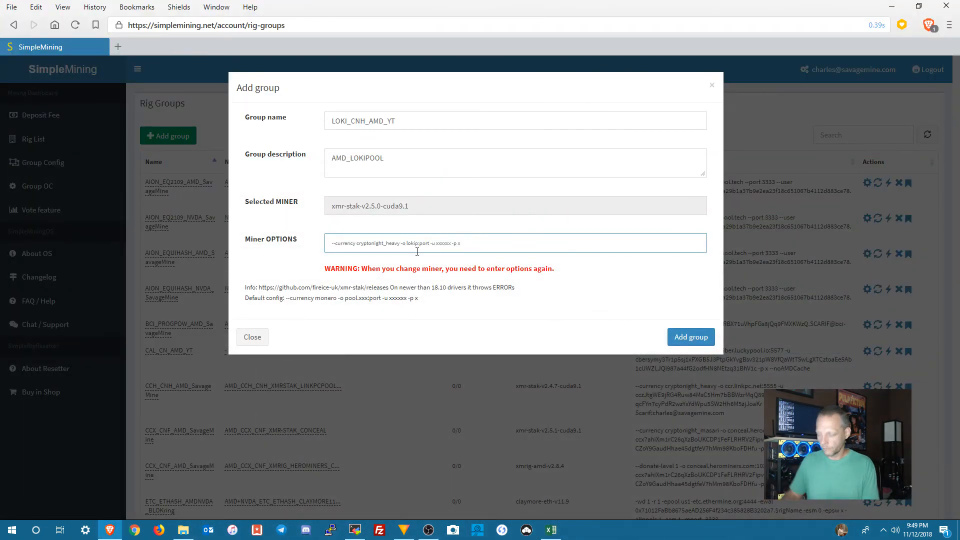
pyautogui.press('BackSpace')
pyautogui.write('-pool.com')
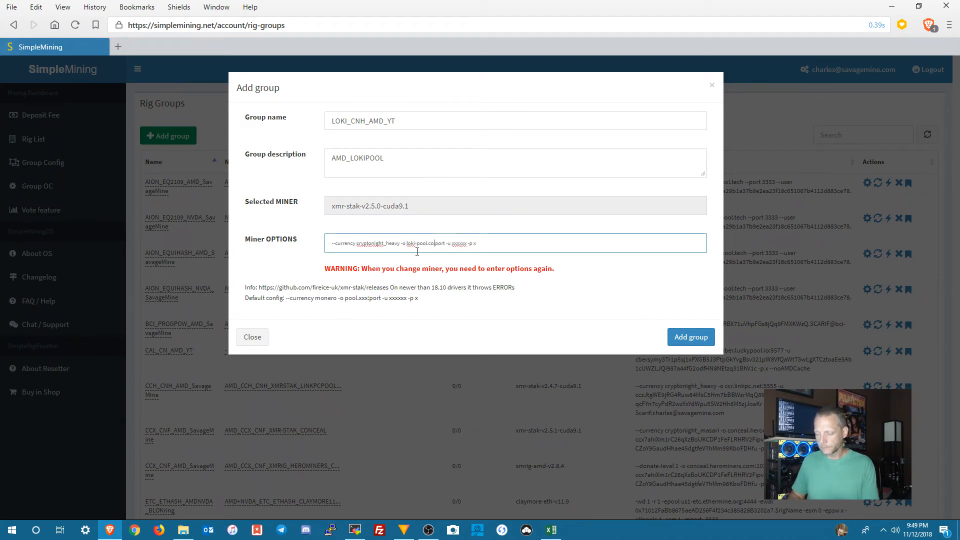
# Step: Replace the port placeholder after the pool address with 3333
pyautogui.press('Delete')
pyautogui.press('Delete')
pyautogui.press('Delete')
pyautogui.press('Delete')
pyautogui.press('Delete')
pyautogui.write('3333')
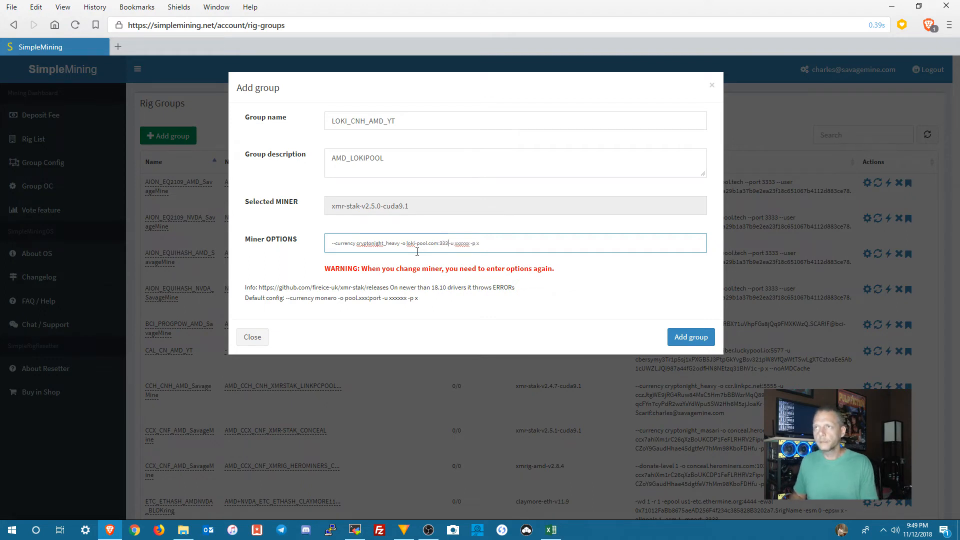
# Step: Replace the xxxxxx user placeholder after -u with the copied Loki wallet address
pyautogui.hotkey('shift', 'Right')
pyautogui.hotkey('shift', 'Right')
pyautogui.hotkey('shift', 'Right')
pyautogui.hotkey('shift', 'Right')
pyautogui.hotkey('shift', 'Right')
pyautogui.hotkey('shift', 'Right')
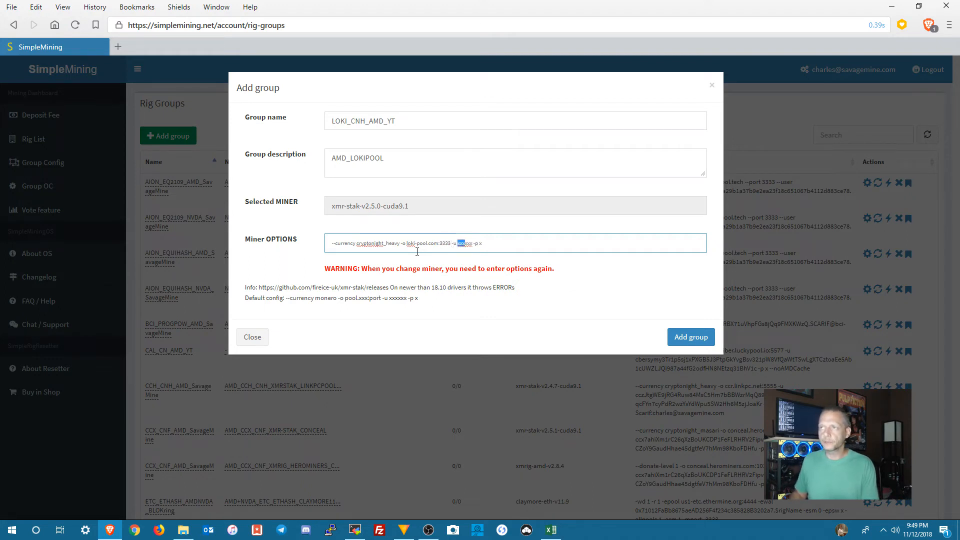
pyautogui.write('LDEA1zPzuKUMgTVdSdzl7Xhg1RP9M6Mtg5CuK3t2R2wajkNytfmsR7rL7U6LBhjyBB91Pz8b9Q9Ly8tQnSHMMX3iAKnwzG5')
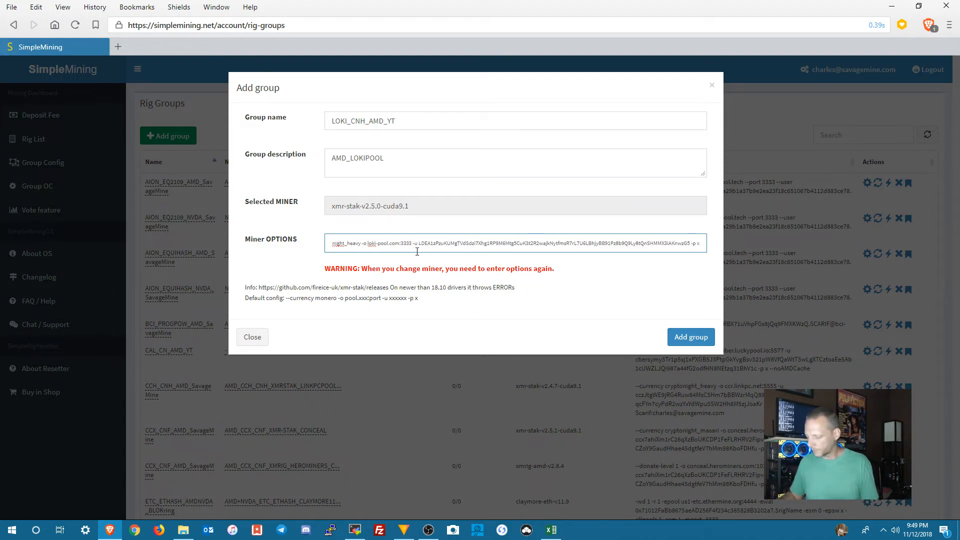
# Step: Check the complete miner options string up close and add the LOKI_CNH_AMD_YT group
pyautogui.press('super+plus')
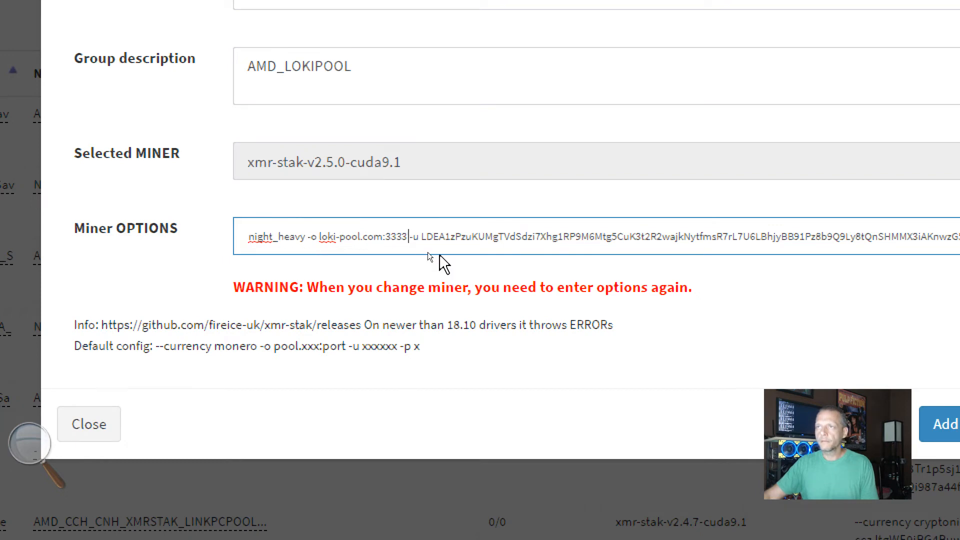
pyautogui.press('Left')
pyautogui.press('Left')
pyautogui.press('Left')
pyautogui.press('Left')
pyautogui.press('Left')
pyautogui.press('Left')
pyautogui.press('Left')
pyautogui.press('Left')
pyautogui.press('Left')
pyautogui.press('Left')
pyautogui.press('Left')
pyautogui.press('Left')
pyautogui.press('Left')
pyautogui.press('Left')
pyautogui.press('Left')
pyautogui.press('Left')
pyautogui.press('Left')
pyautogui.press('Left')
pyautogui.press('Left')
pyautogui.press('Left')
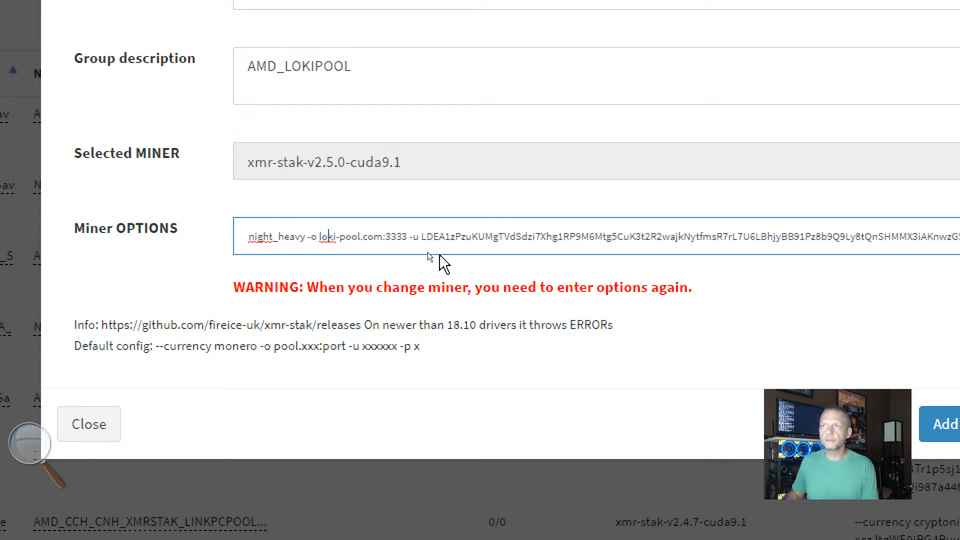
pyautogui.press('Left')
pyautogui.press('Left')
pyautogui.press('Left')
pyautogui.press('Left')
pyautogui.press('Left')
pyautogui.press('Left')
pyautogui.press('Left')
pyautogui.press('Left')
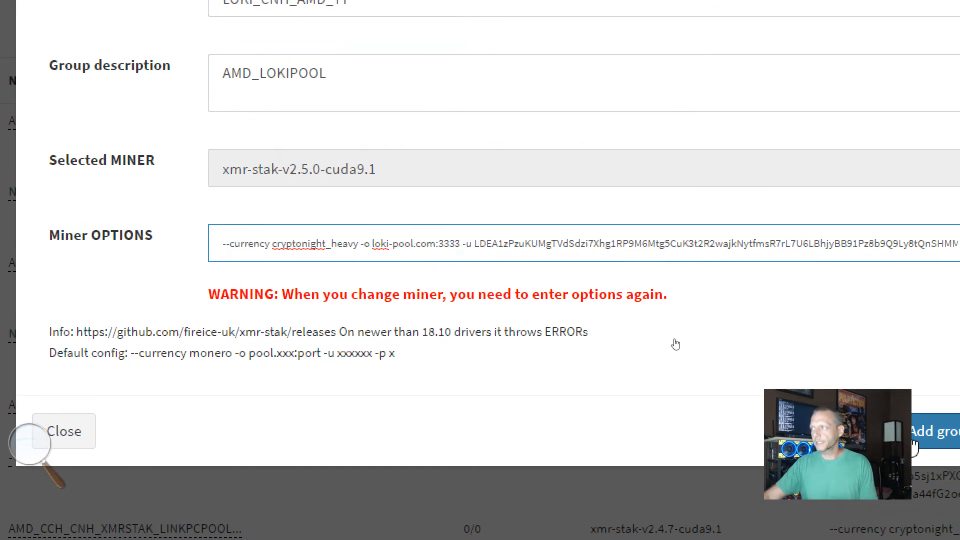
pyautogui.click(938, 433)
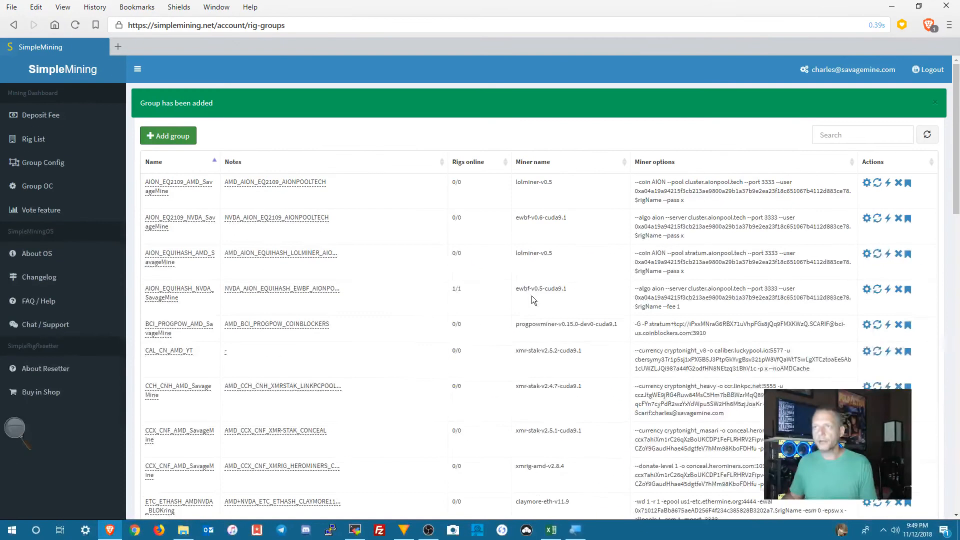
# Step: Assign the LOKI_CNH_AMD_YT group config to the SavageMine_SCARIF rig with the Reload option
pyautogui.click(62, 141)
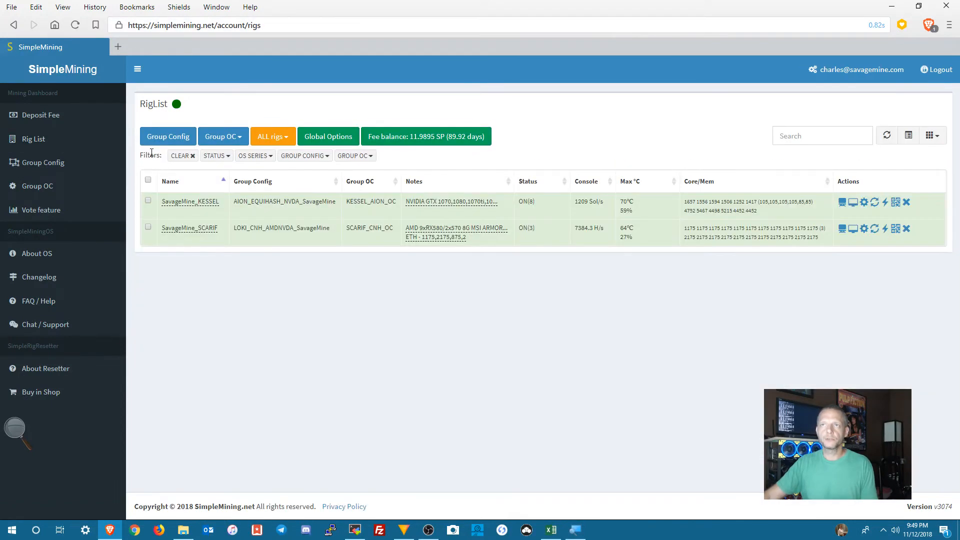
pyautogui.click(148, 227)
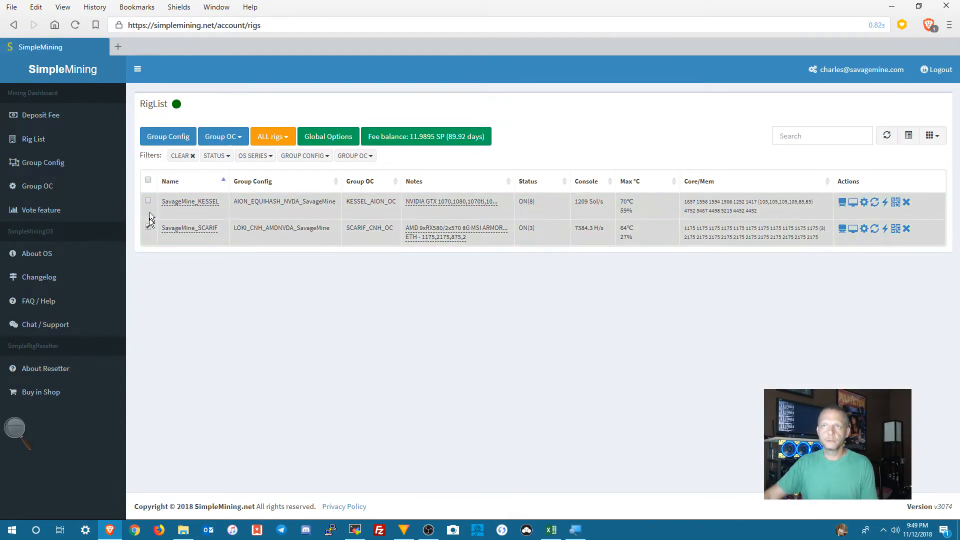
pyautogui.click(167, 139)
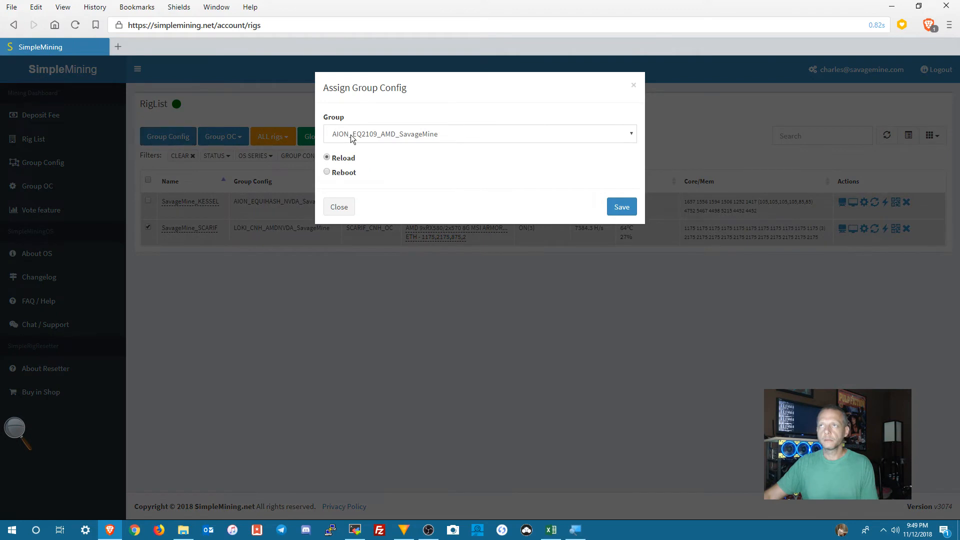
pyautogui.click(350, 134)
pyautogui.scroll(-2, 400, 277)
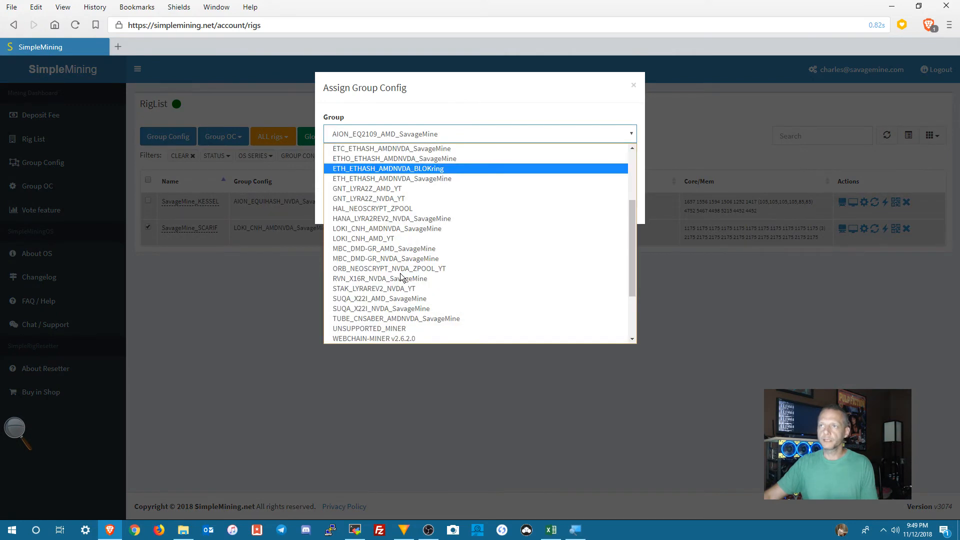
pyautogui.scroll(-3, 400, 278)
pyautogui.scroll(4, 400, 275)
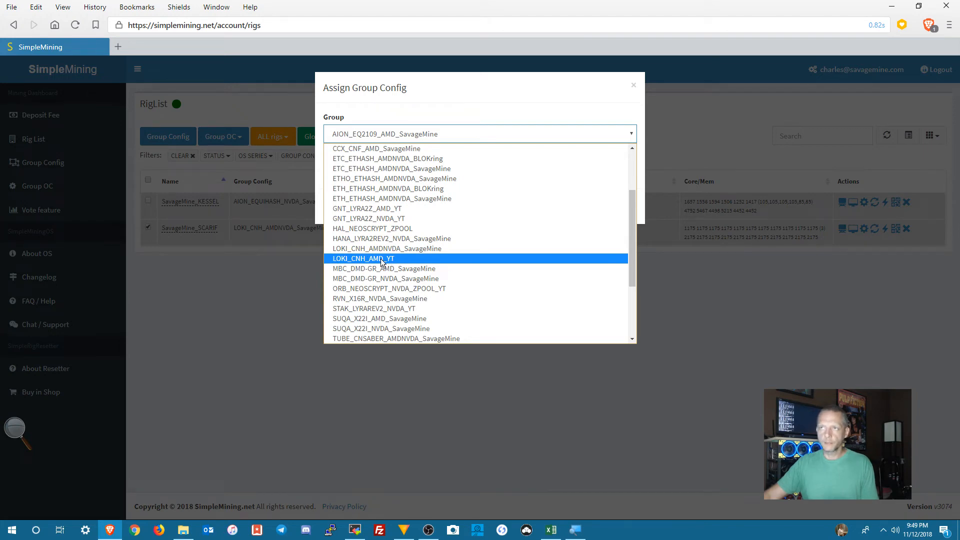
pyautogui.click(381, 258)
pyautogui.click(380, 259)
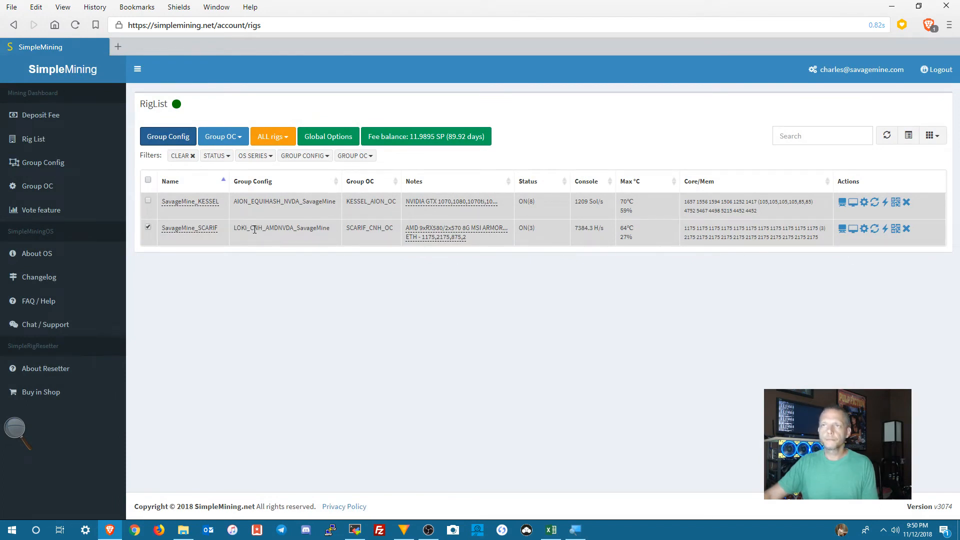
pyautogui.click(170, 140)
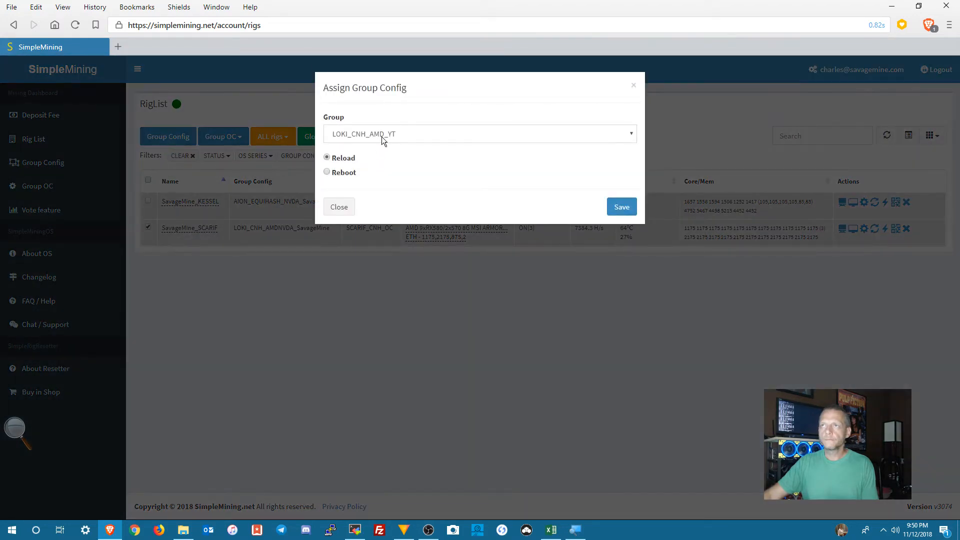
pyautogui.click(620, 207)
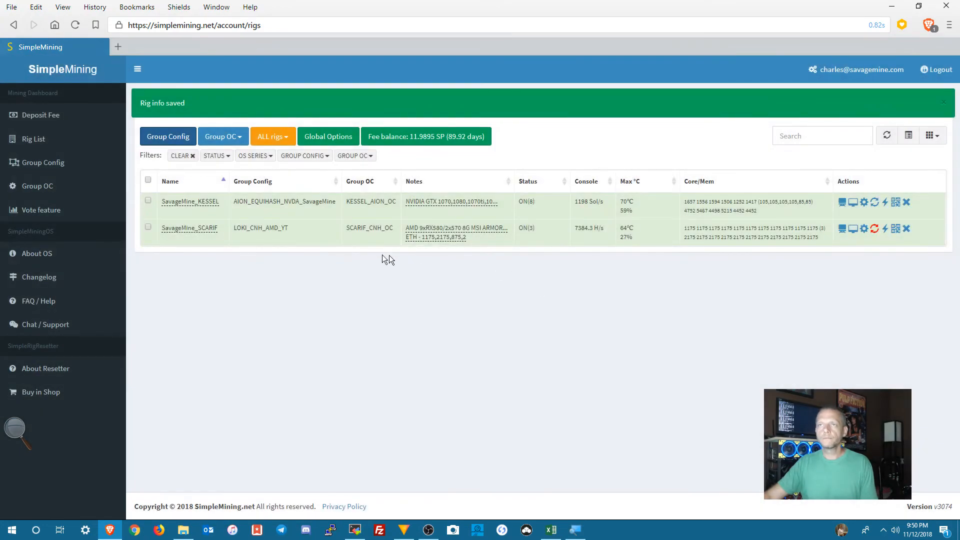
# Step: Examine the LOKI_CNH_AMD_YT entry in the rig groups for its online rigs and miner options
pyautogui.click(60, 162)
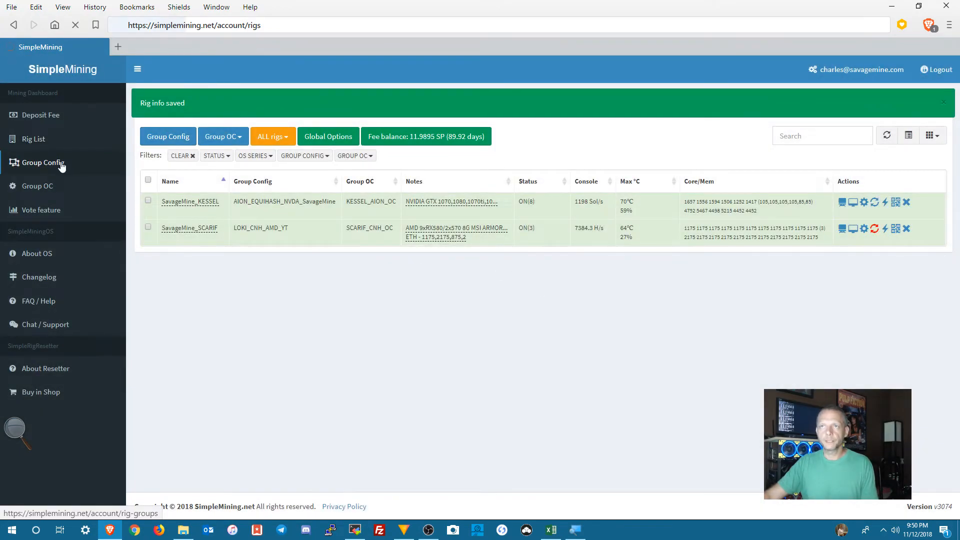
pyautogui.scroll(-6, 218, 359)
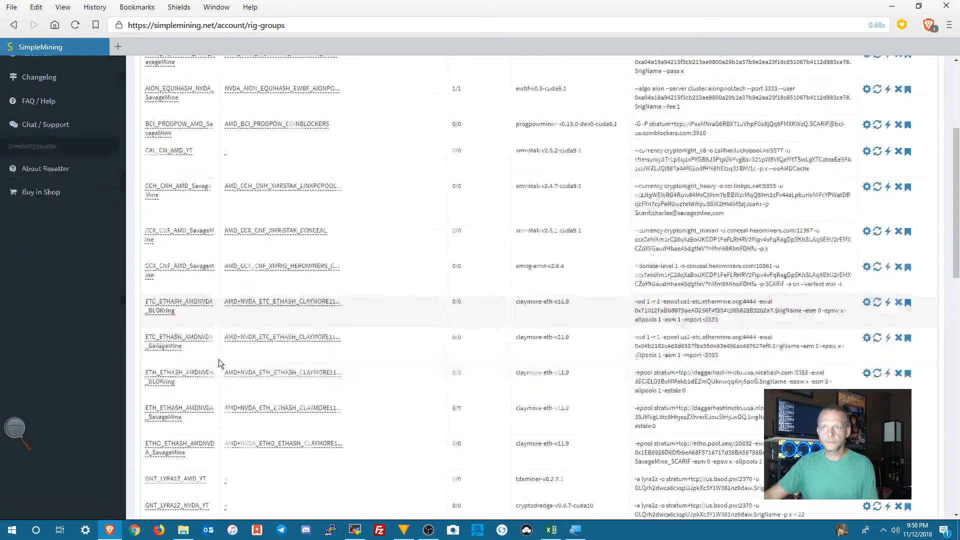
pyautogui.scroll(-1, 218, 359)
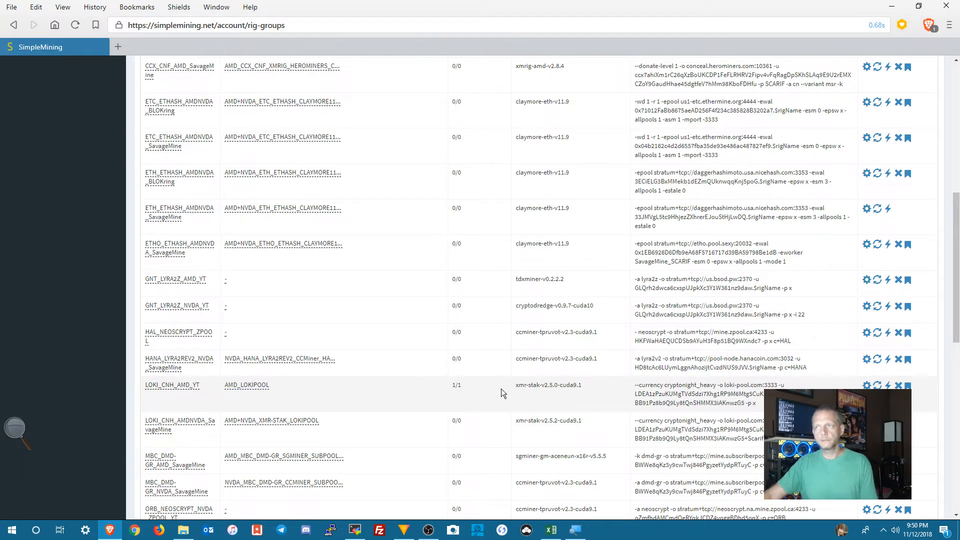
pyautogui.moveTo(463, 383); pyautogui.dragTo(445, 392)
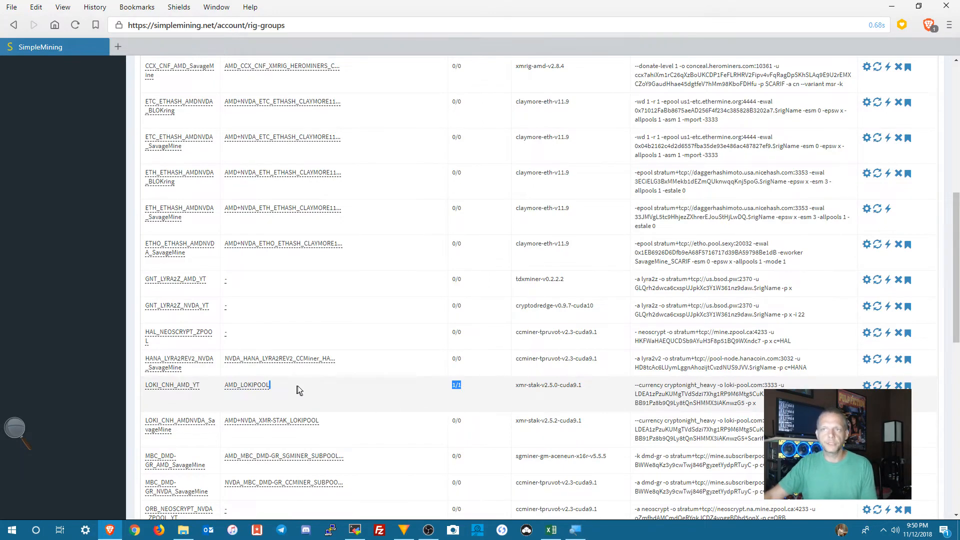
pyautogui.scroll(2, 333, 410)
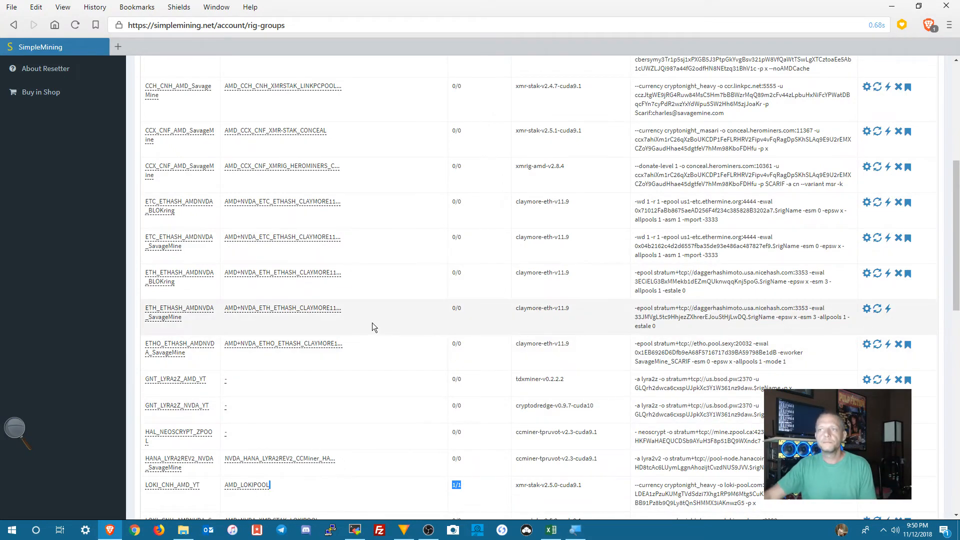
pyautogui.scroll(6, 373, 323)
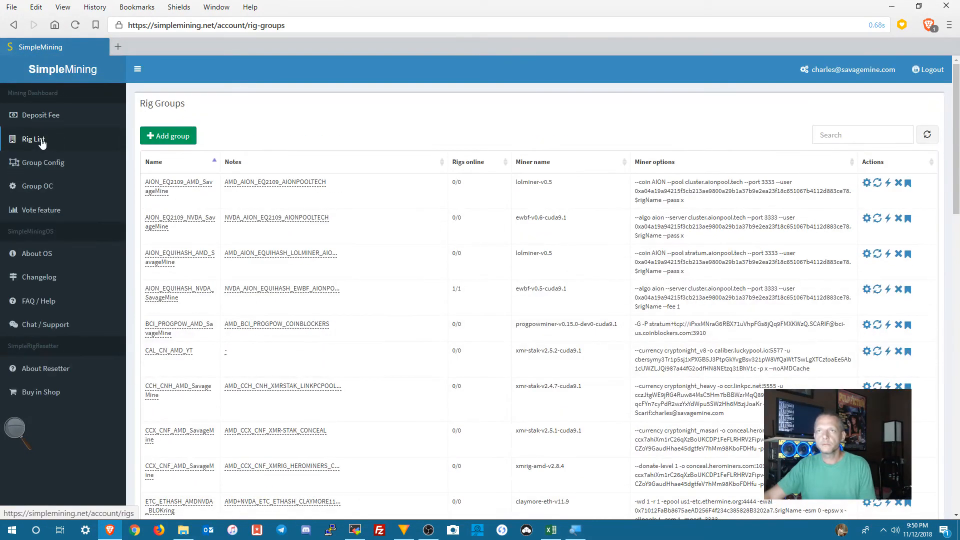
# Step: Reboot the SavageMine_SCARIF rig from the rig list and open its miner console
pyautogui.click(42, 143)
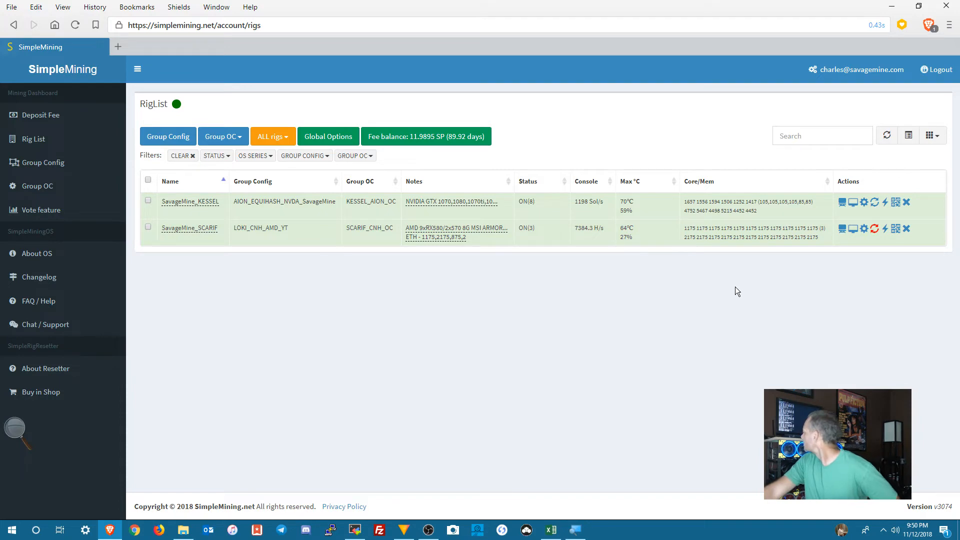
pyautogui.click(885, 230)
pyautogui.click(596, 154)
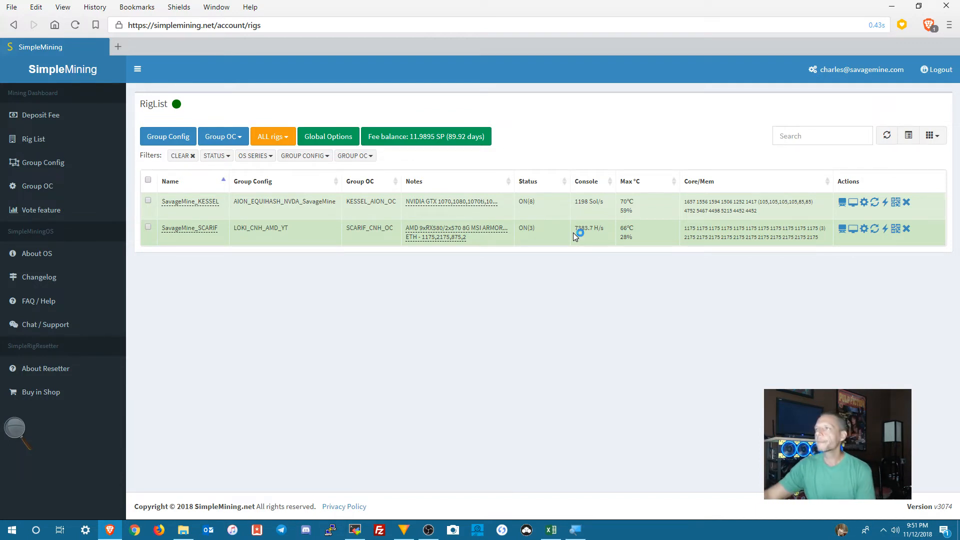
pyautogui.click(842, 230)
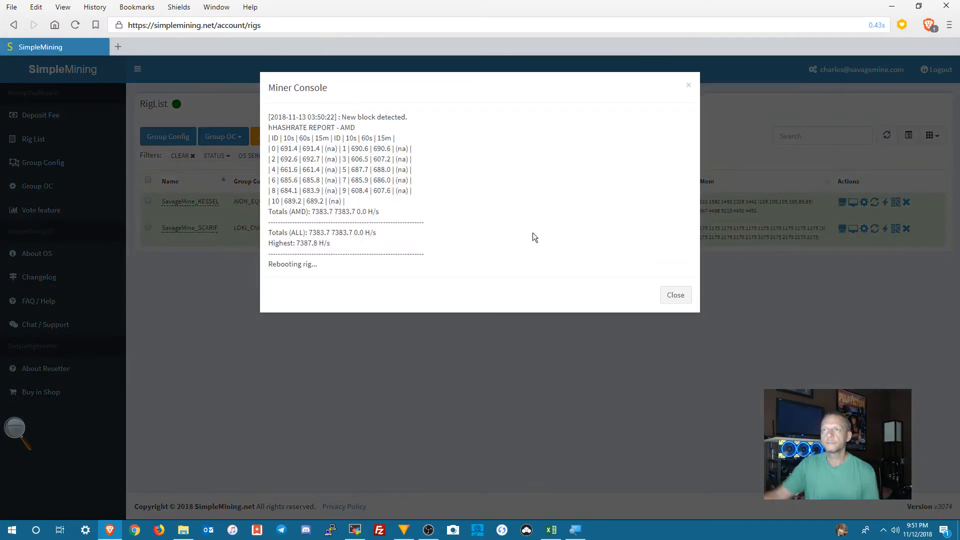
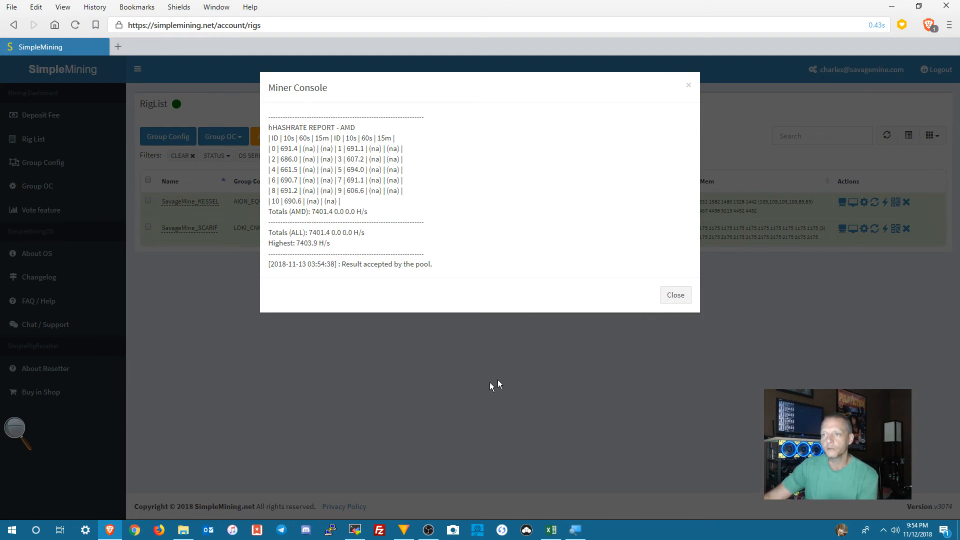
# Step: Switch to MobaXterm and open a new SSH session to Scarif, logging in as root
pyautogui.click(354, 530)
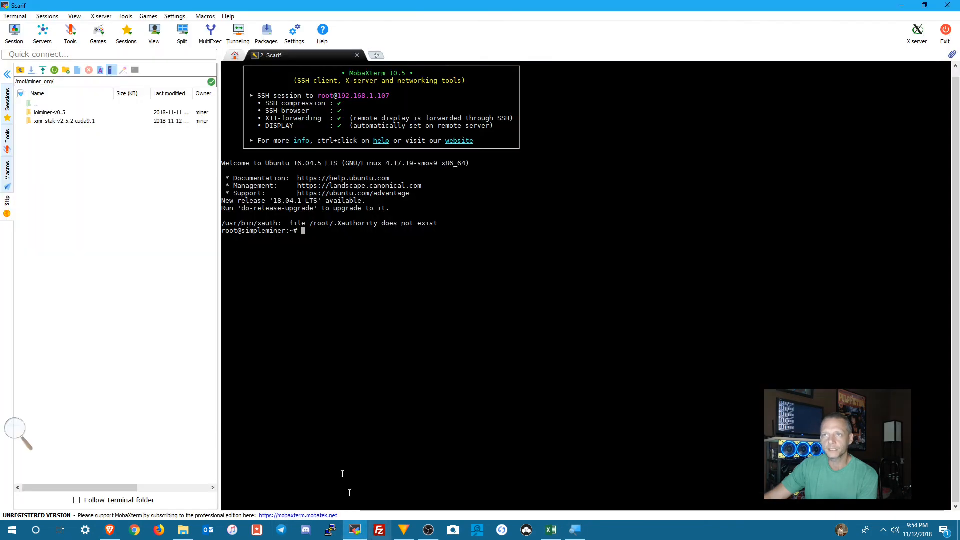
pyautogui.click(65, 121)
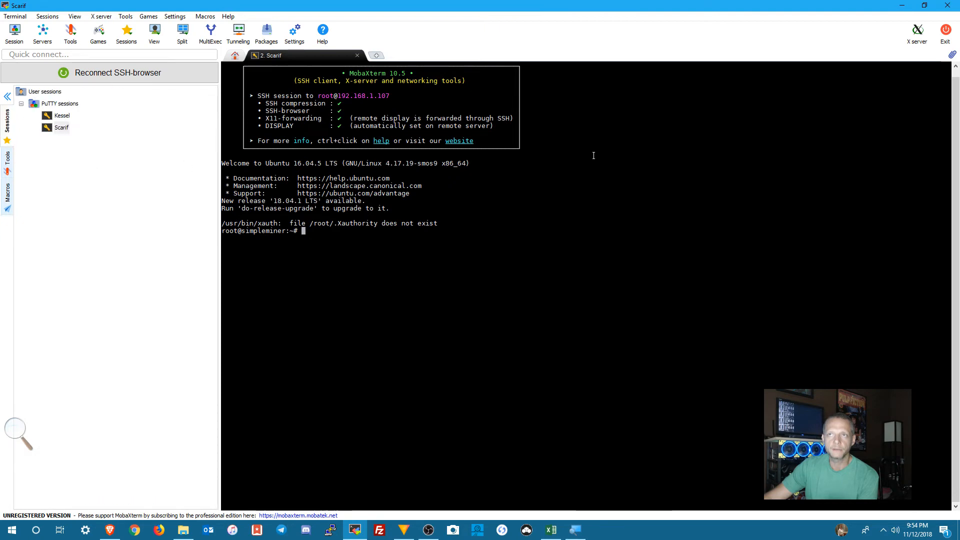
pyautogui.doubleClick(61, 128)
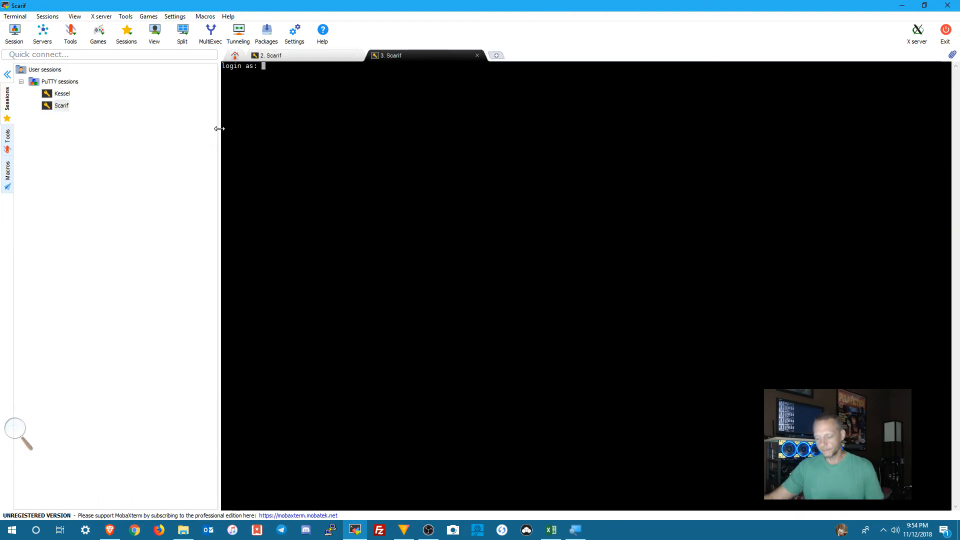
pyautogui.write('root')
pyautogui.press('Return')
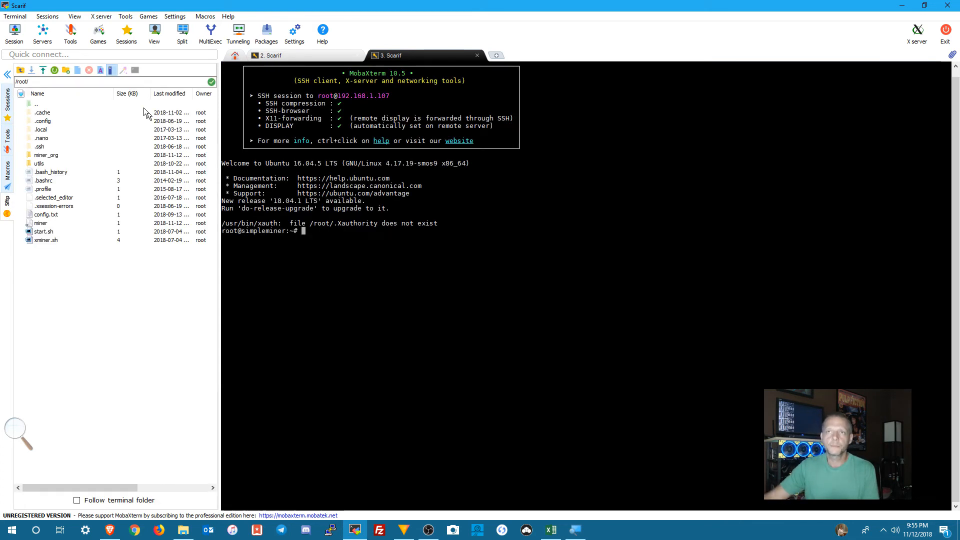
# Step: Inspect the files in /root/miner_org/xmr-stak-v2.5.0-cuda9.1 and return to the filesystem root
pyautogui.doubleClick(42, 155)
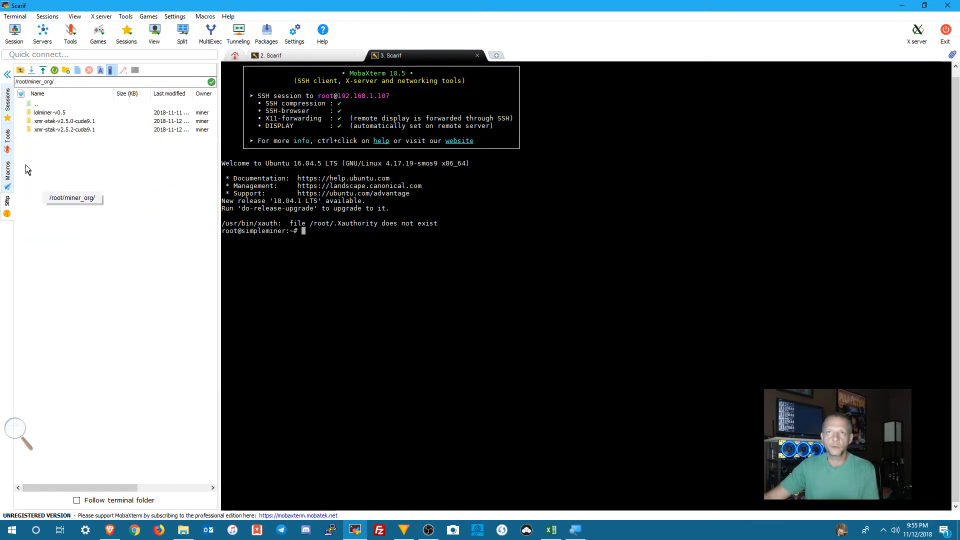
pyautogui.click(65, 122)
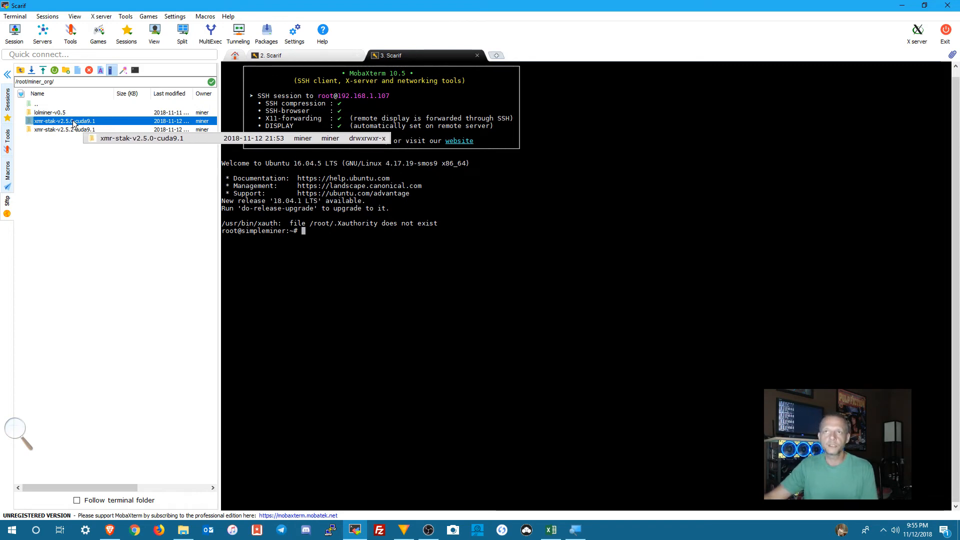
pyautogui.doubleClick(74, 123)
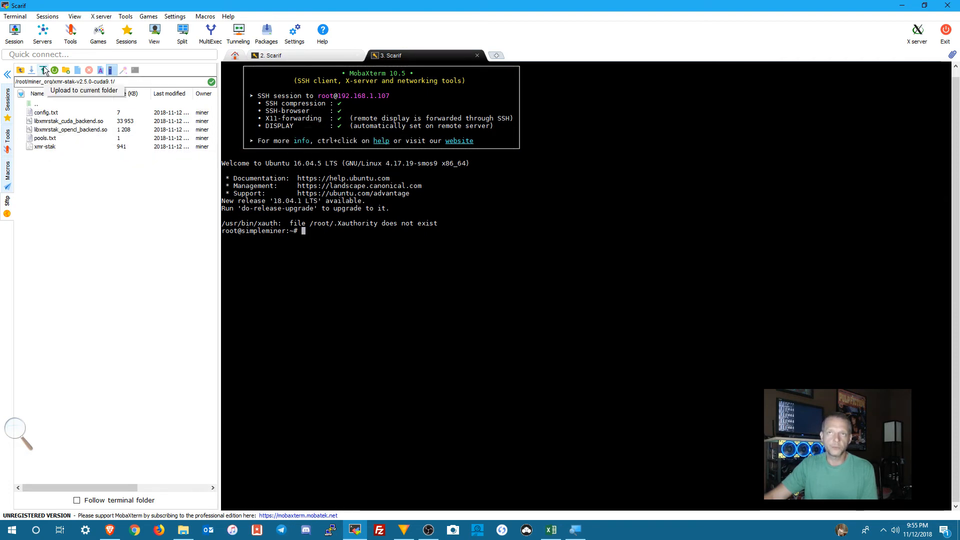
pyautogui.click(21, 71)
pyautogui.click(21, 70)
pyautogui.click(20, 70)
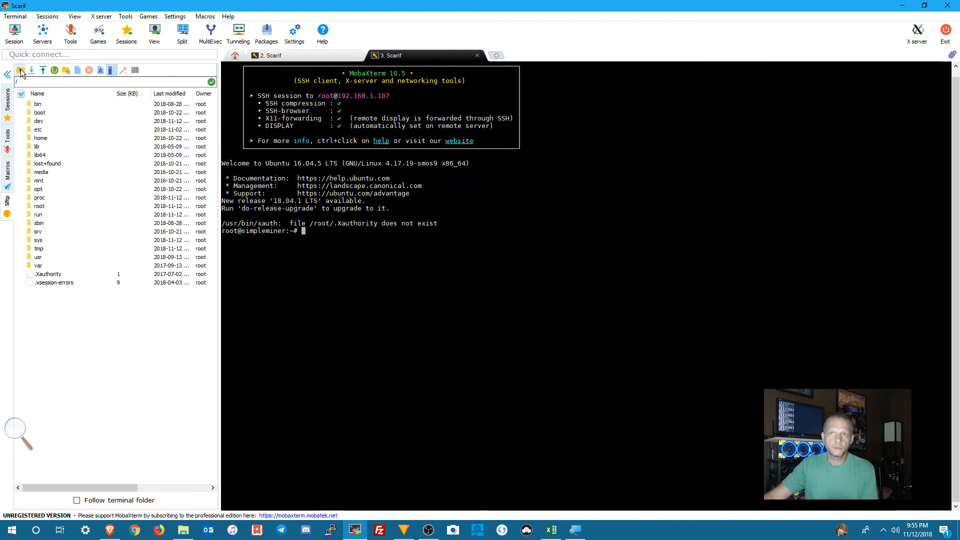
# Step: Open amd.txt from /var/tmp/miner/xmr-stak-v2.5.0-cuda9.1 in the default text editor
pyautogui.doubleClick(39, 249)
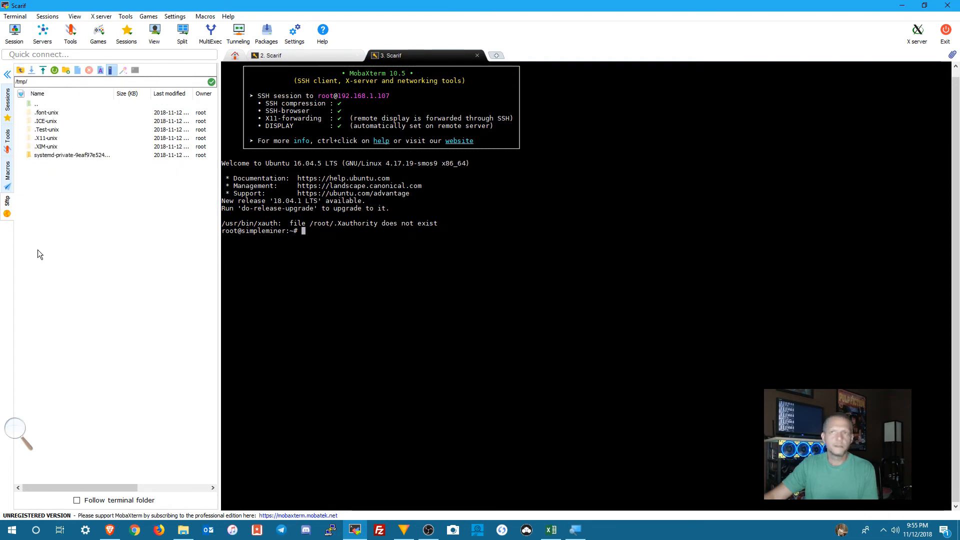
pyautogui.doubleClick(43, 103)
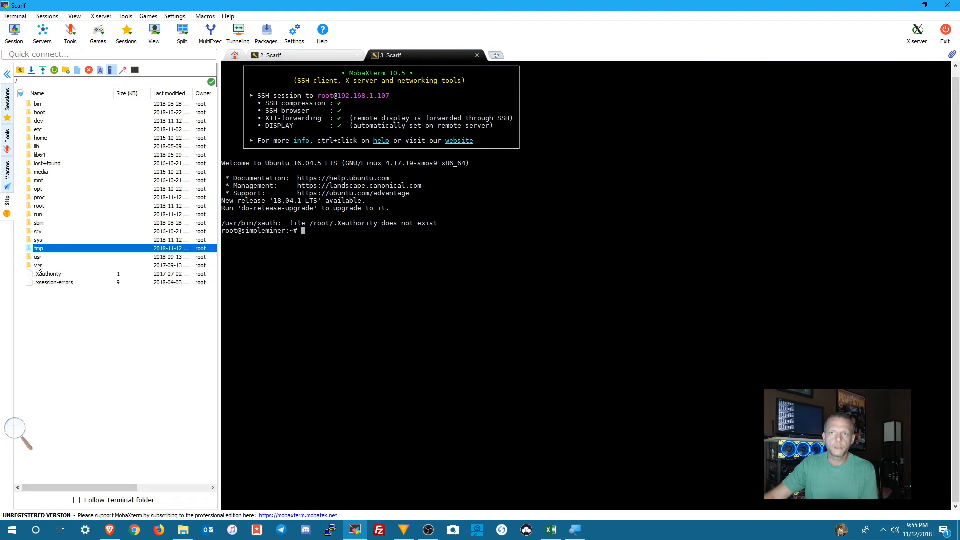
pyautogui.doubleClick(38, 266)
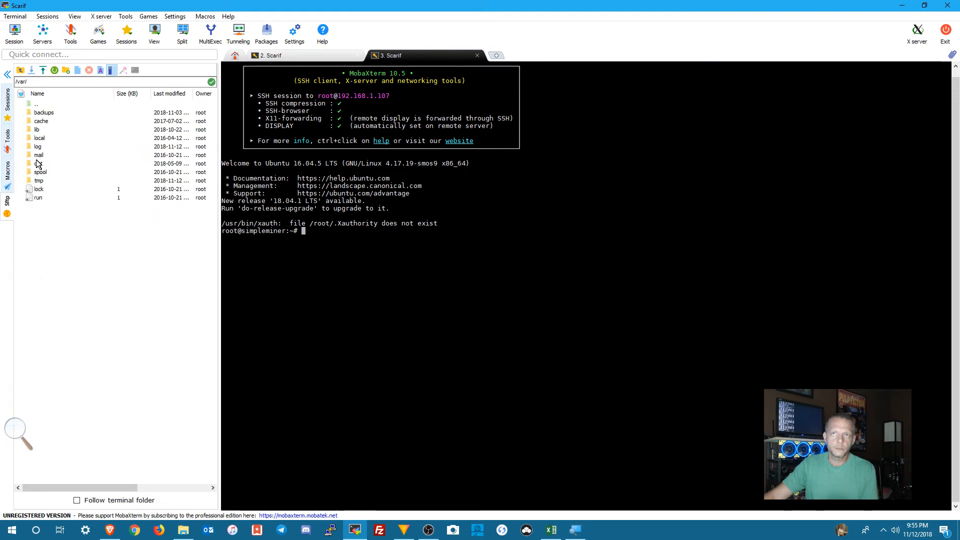
pyautogui.doubleClick(36, 181)
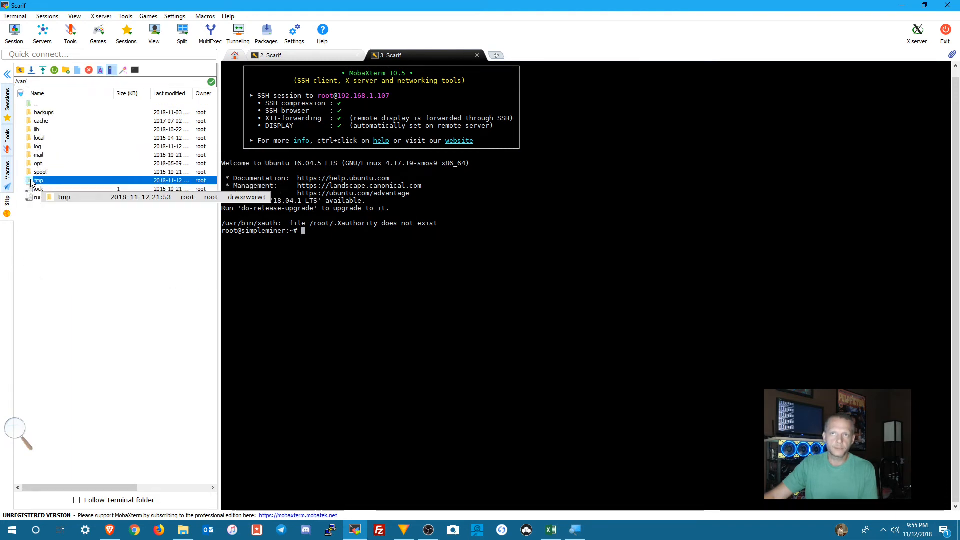
pyautogui.doubleClick(39, 113)
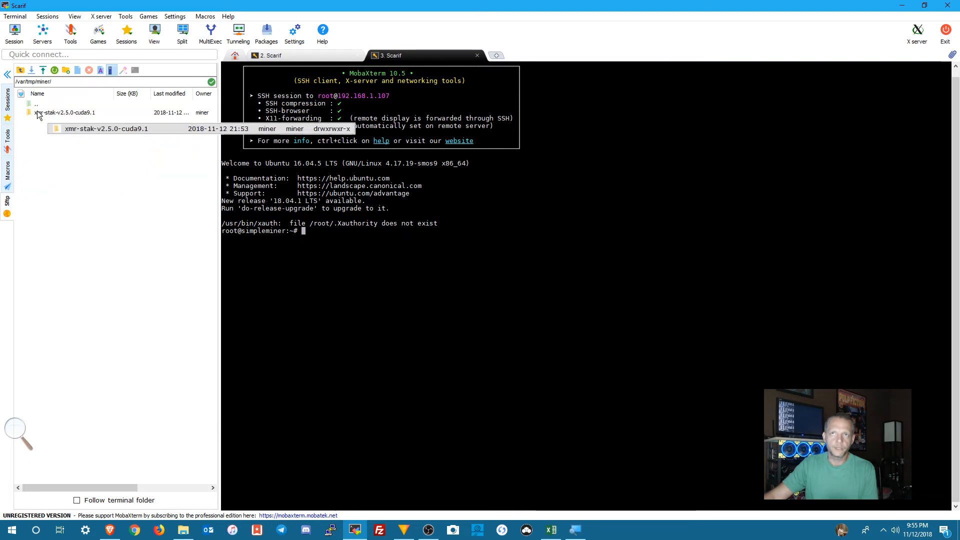
pyautogui.doubleClick(73, 113)
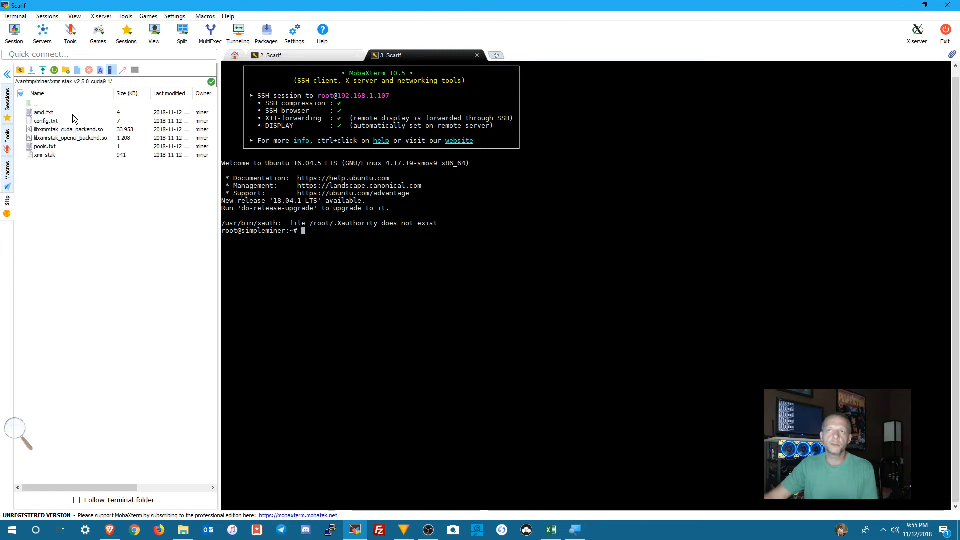
pyautogui.rightClick(45, 116)
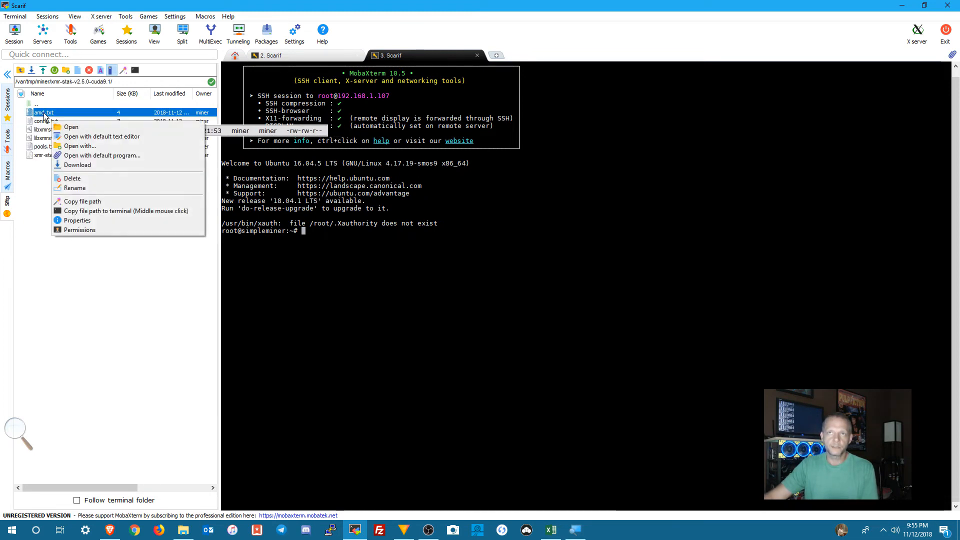
pyautogui.click(70, 137)
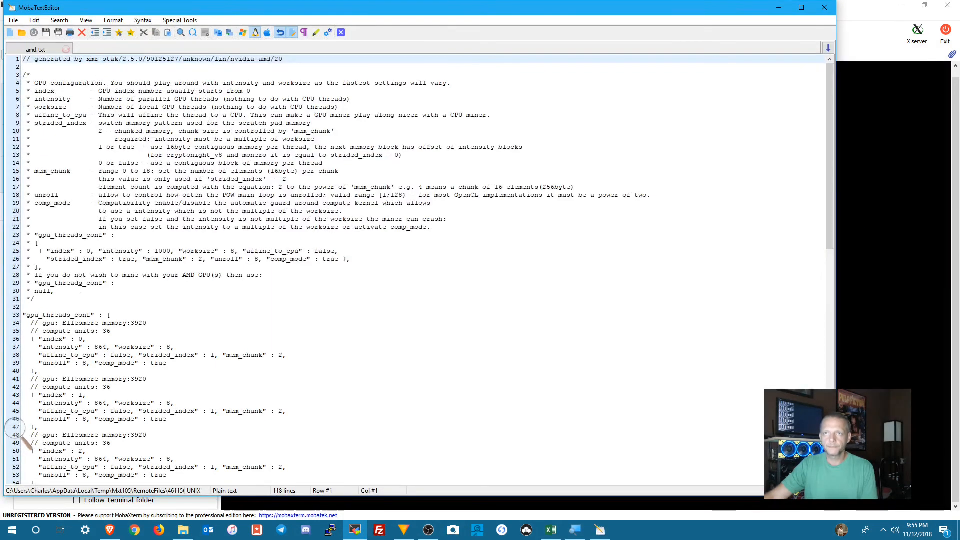
# Step: Examine the gpu_threads_conf entries in amd.txt, comparing the index 0 block and the compute units of the index 3 card
pyautogui.scroll(-3, 77, 291)
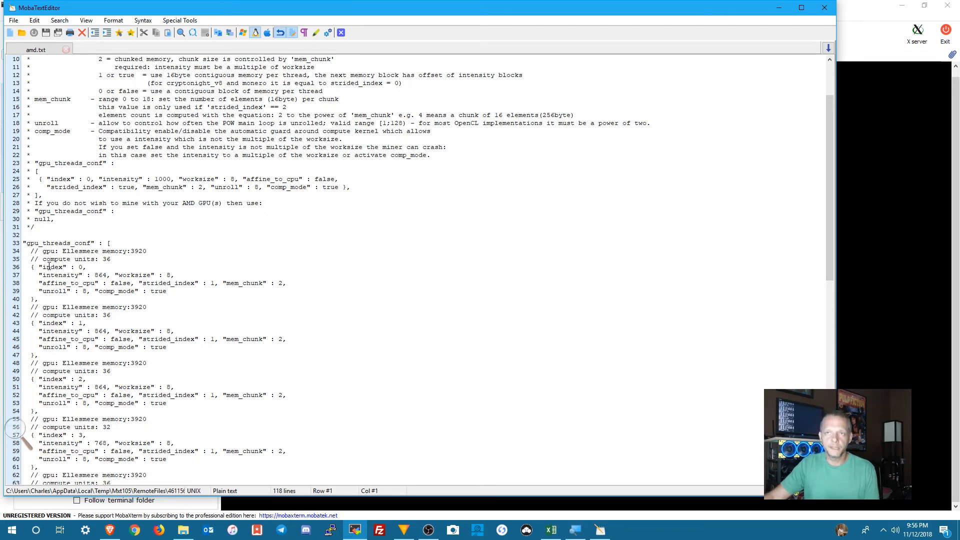
pyautogui.moveTo(28, 248)
pyautogui.mouseDown()
pyautogui.moveTo(107, 284)
pyautogui.moveTo(111, 299)
pyautogui.moveTo(36, 295)
pyautogui.moveTo(22, 252)
pyautogui.mouseUp()
pyautogui.click(69, 292)
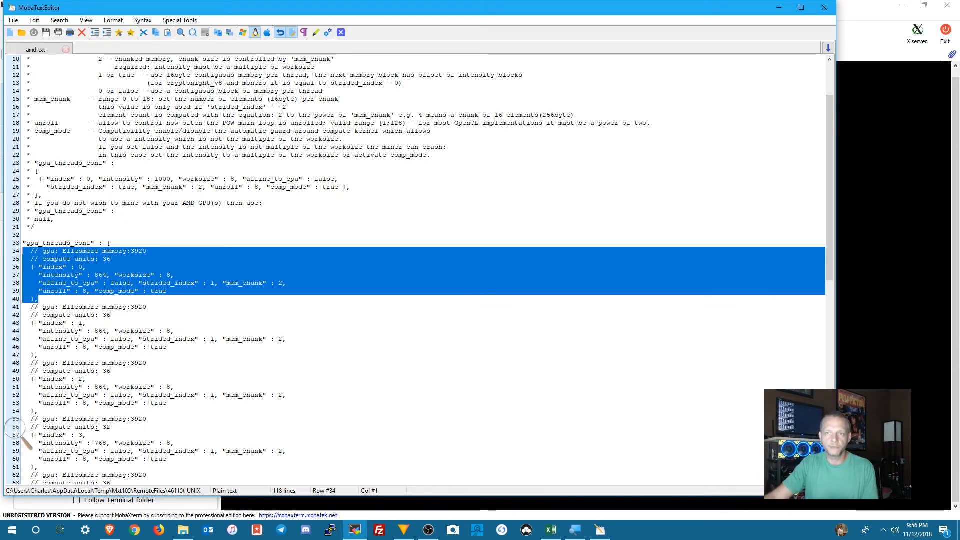
pyautogui.moveTo(104, 427); pyautogui.dragTo(112, 428)
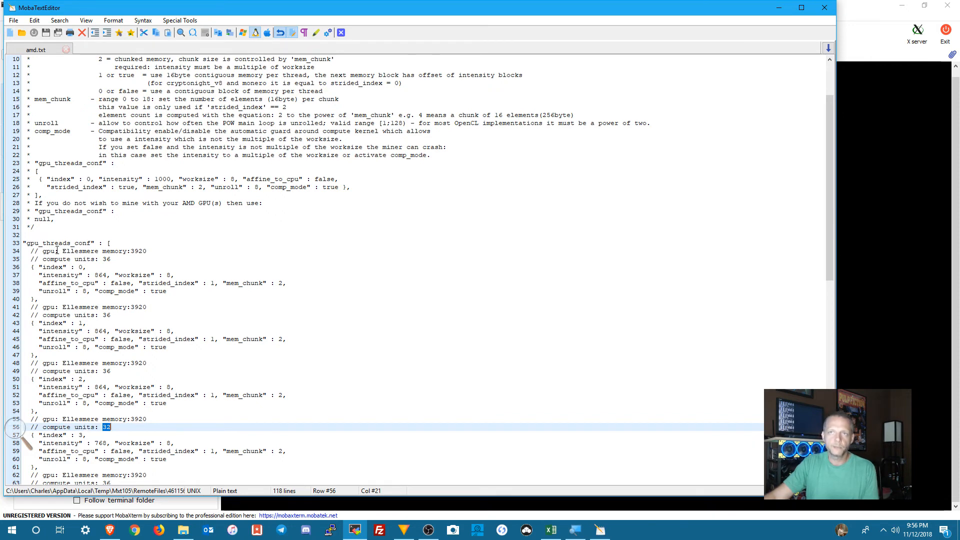
pyautogui.click(33, 252)
pyautogui.moveTo(24, 254); pyautogui.dragTo(107, 298)
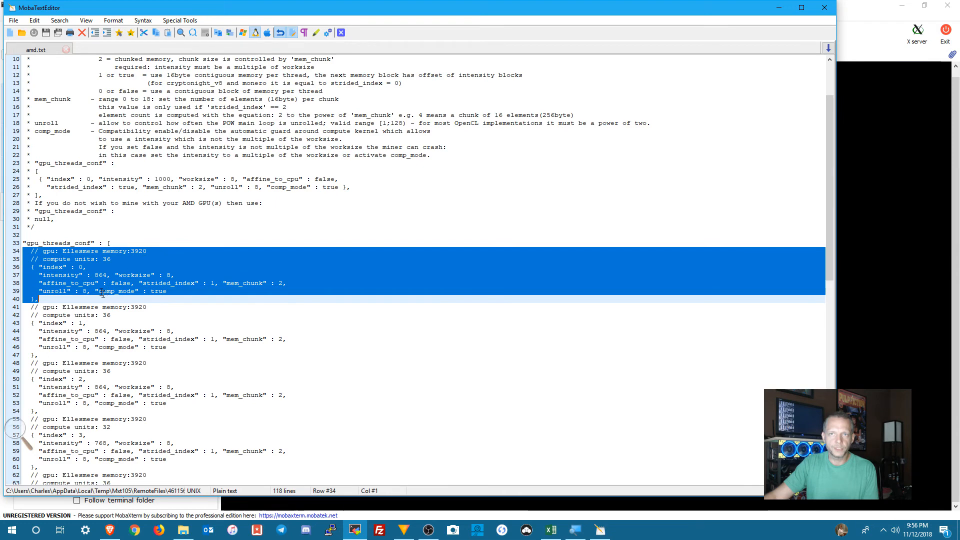
pyautogui.click(55, 259)
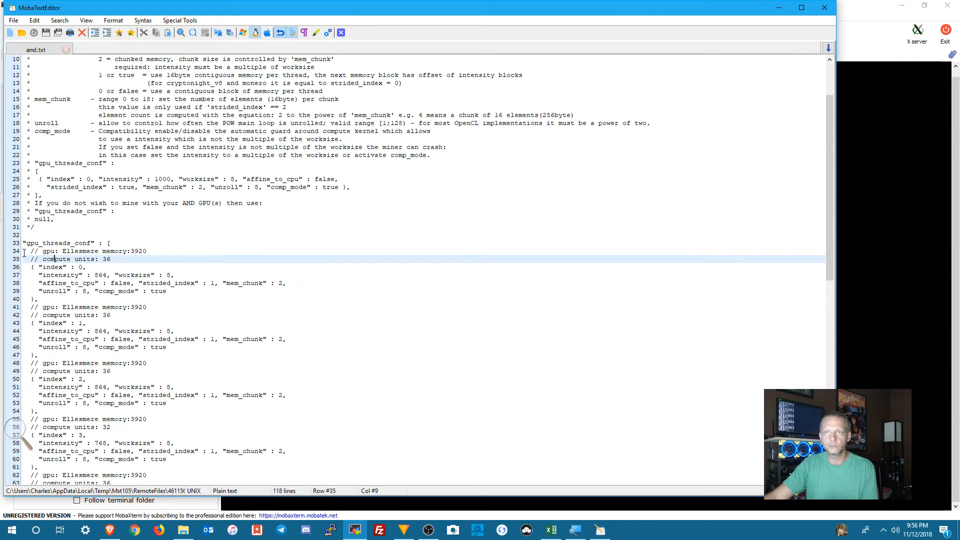
# Step: Duplicate all GPU thread blocks from index 0 to 10 directly below the last block and add a line break after them
pyautogui.moveTo(23, 251); pyautogui.dragTo(85, 411)
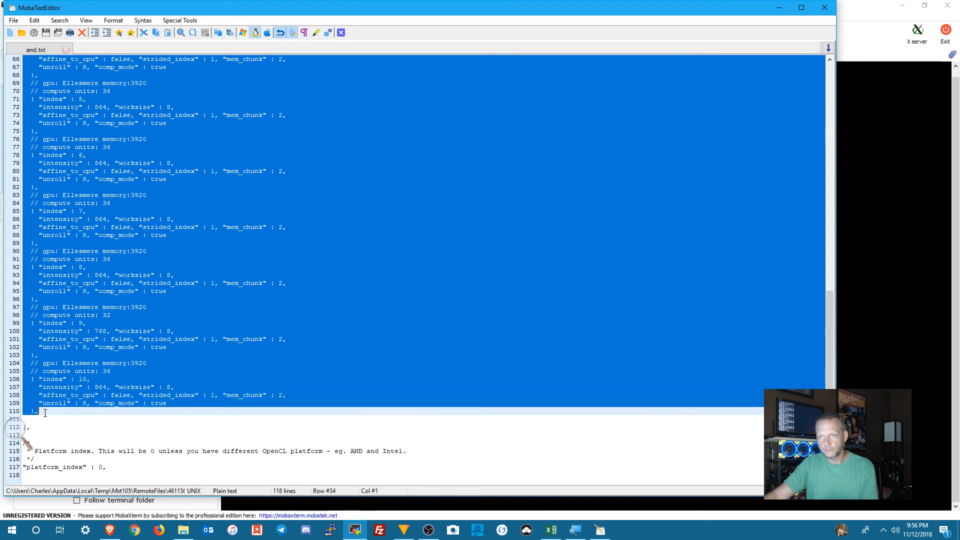
pyautogui.rightClick(64, 343)
pyautogui.click(79, 390)
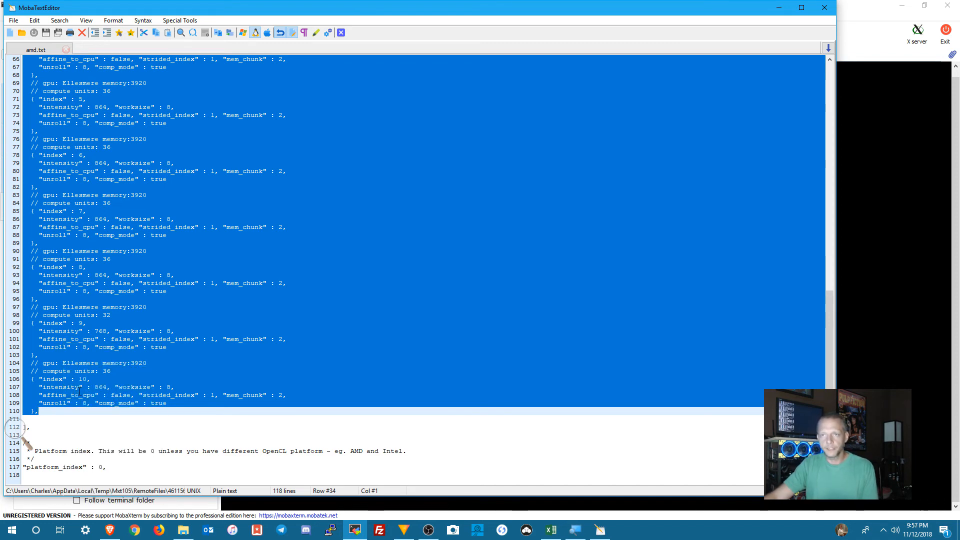
pyautogui.click(33, 419)
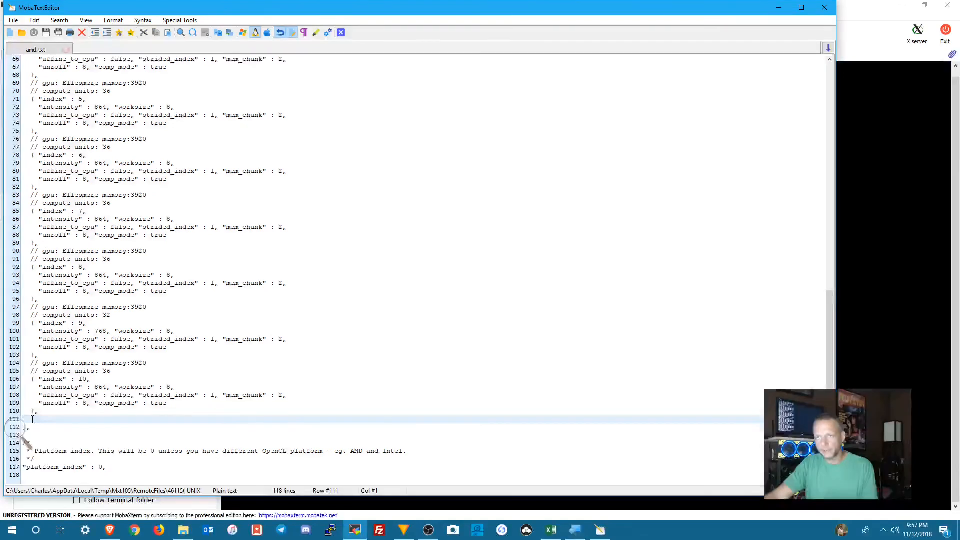
pyautogui.rightClick(32, 419)
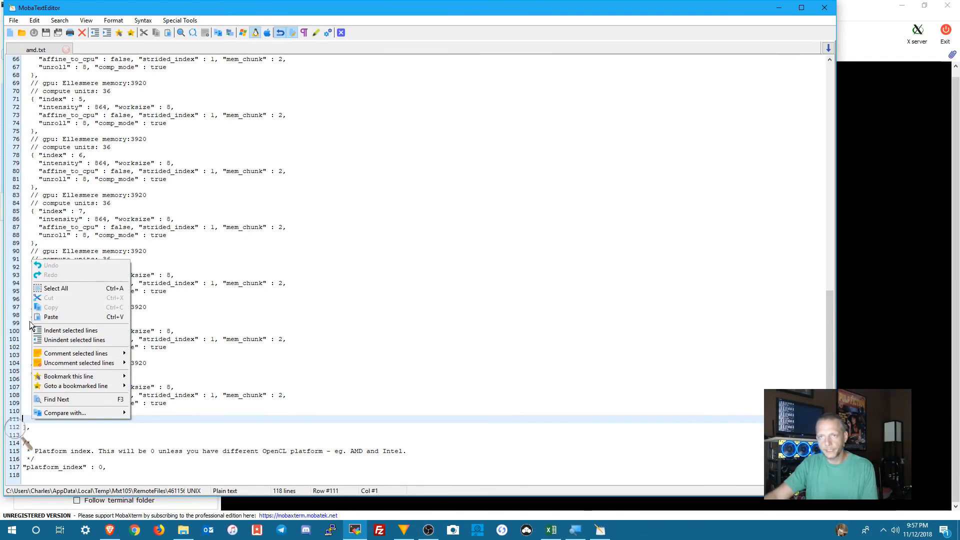
pyautogui.click(50, 317)
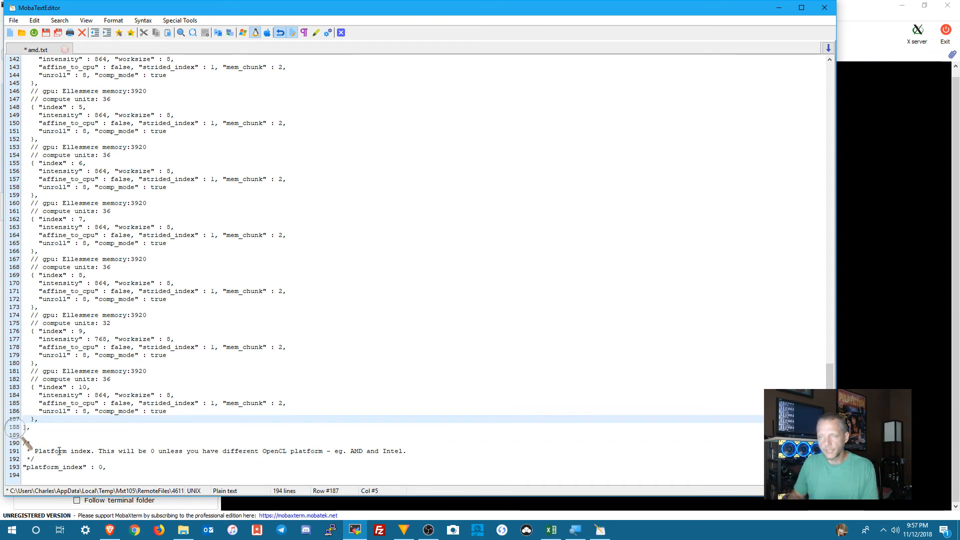
pyautogui.press('Return')
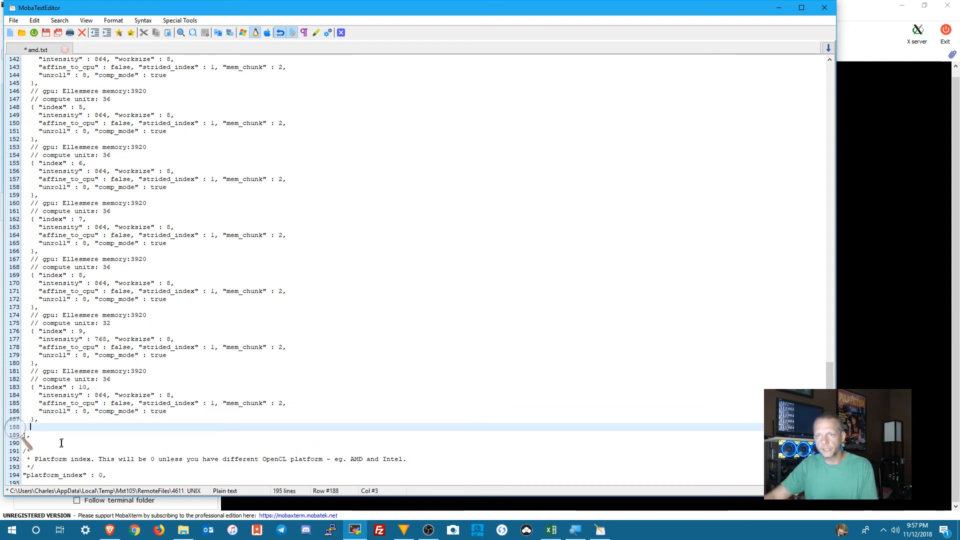
# Step: Review the duplicated GPU thread blocks, comparing the second index 0 entry with the first one under gpu_threads_conf
pyautogui.scroll(1, 60, 421)
pyautogui.scroll(13, 60, 416)
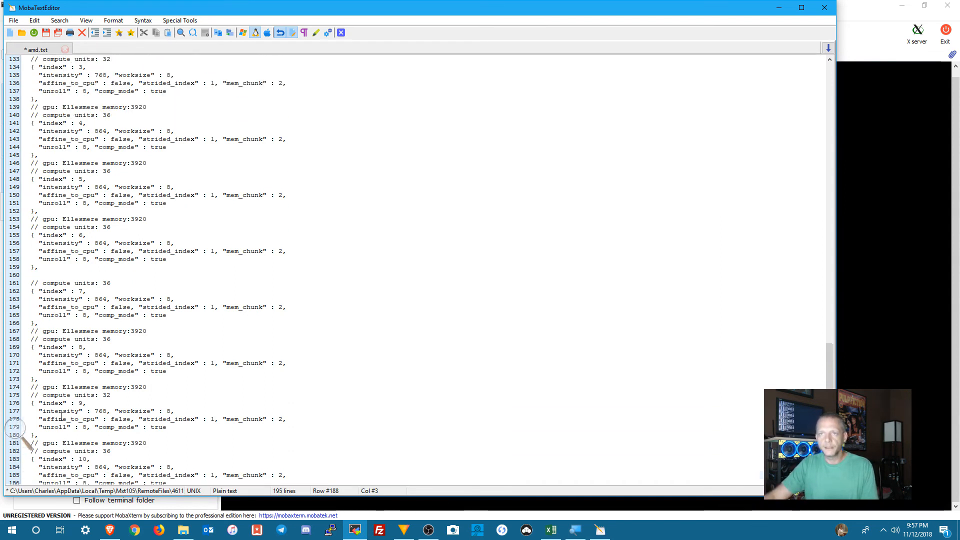
pyautogui.scroll(4, 61, 416)
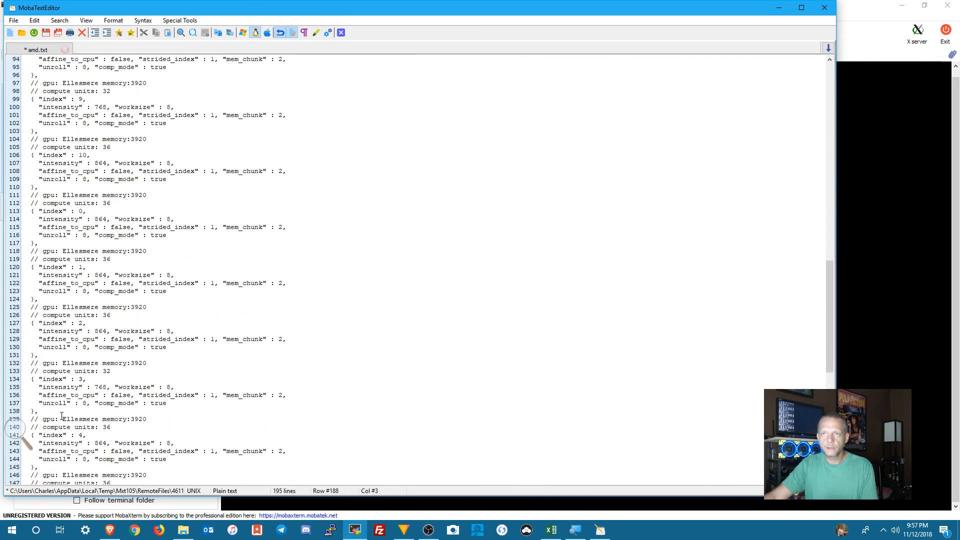
pyautogui.scroll(1, 77, 321)
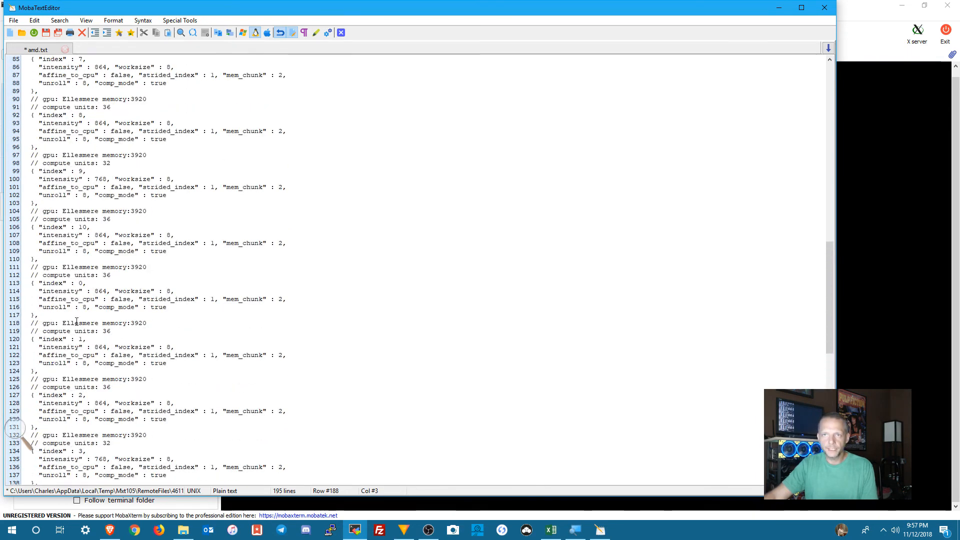
pyautogui.scroll(2, 78, 319)
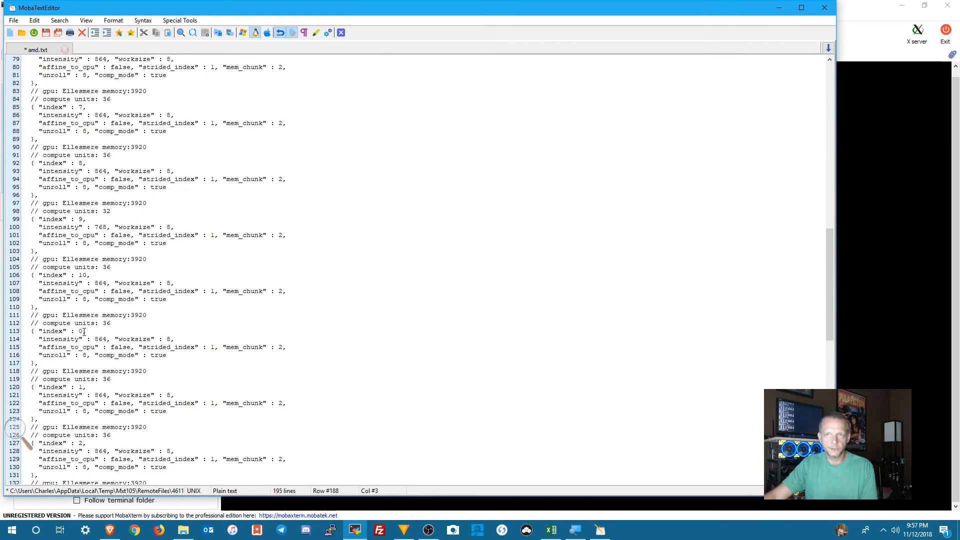
pyautogui.doubleClick(82, 332)
pyautogui.scroll(19, 89, 302)
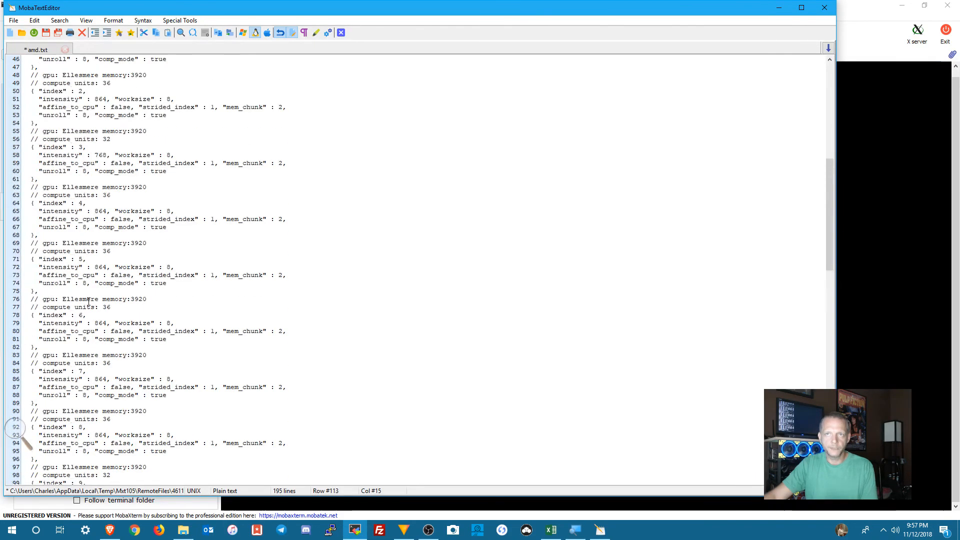
pyautogui.click(81, 171)
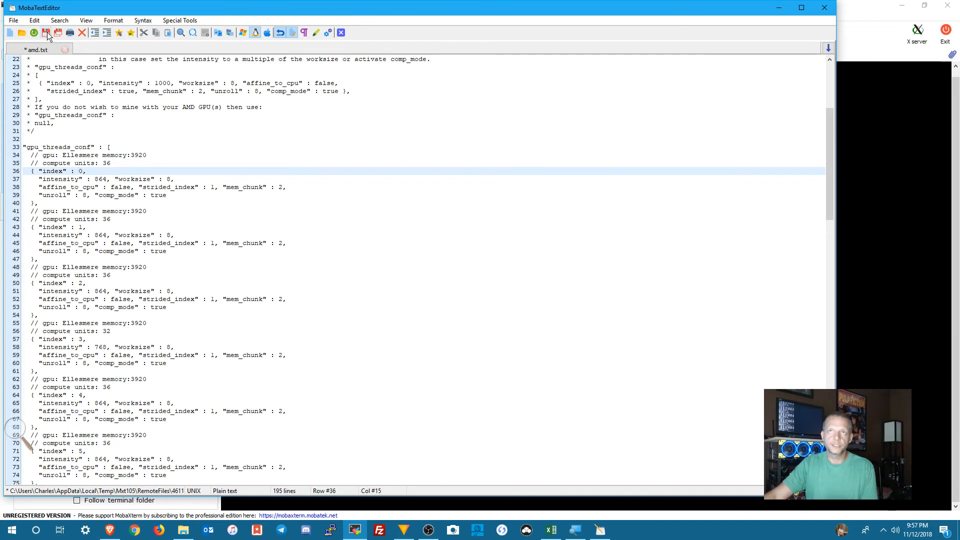
# Step: Save amd.txt and replace the remote file on the Scarif rig with the modified version
pyautogui.click(46, 32)
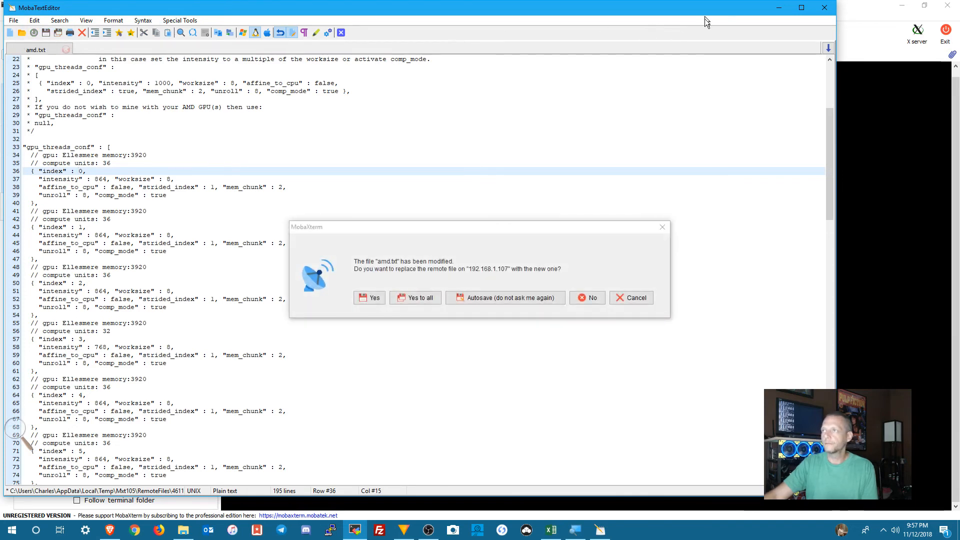
pyautogui.click(370, 297)
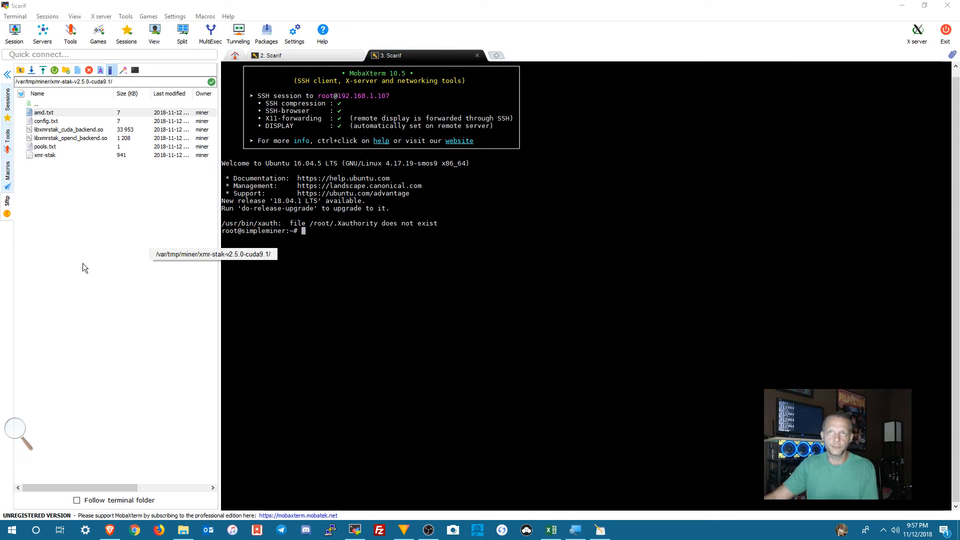
# Step: Download the modified amd.txt from the rig's xmr-stak-v2.5.0-cuda9.1 folder to the local Desktop
pyautogui.rightClick(53, 112)
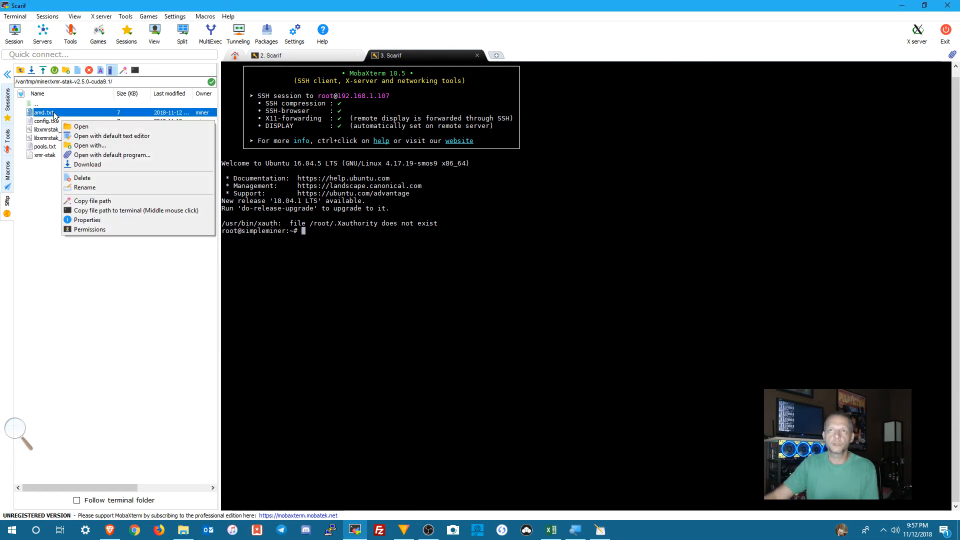
pyautogui.click(90, 167)
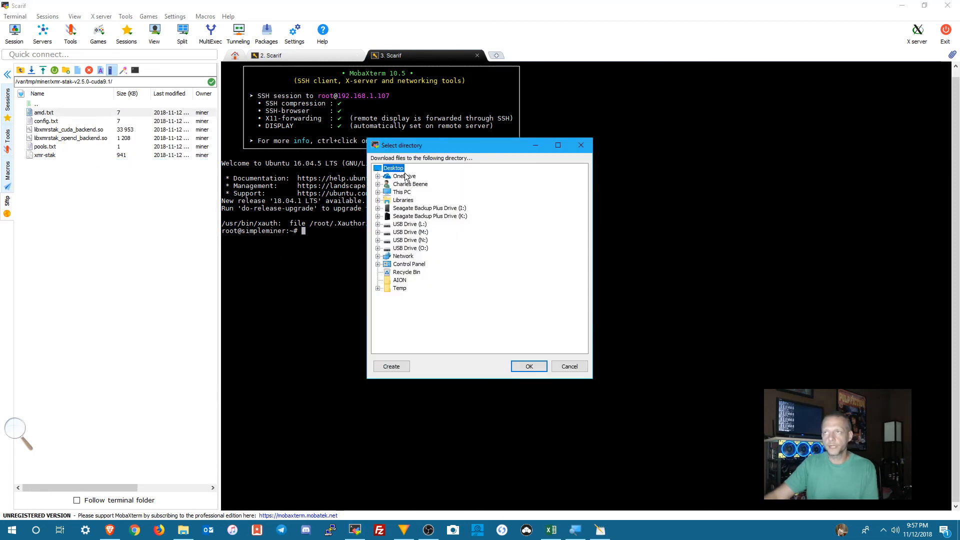
pyautogui.click(525, 364)
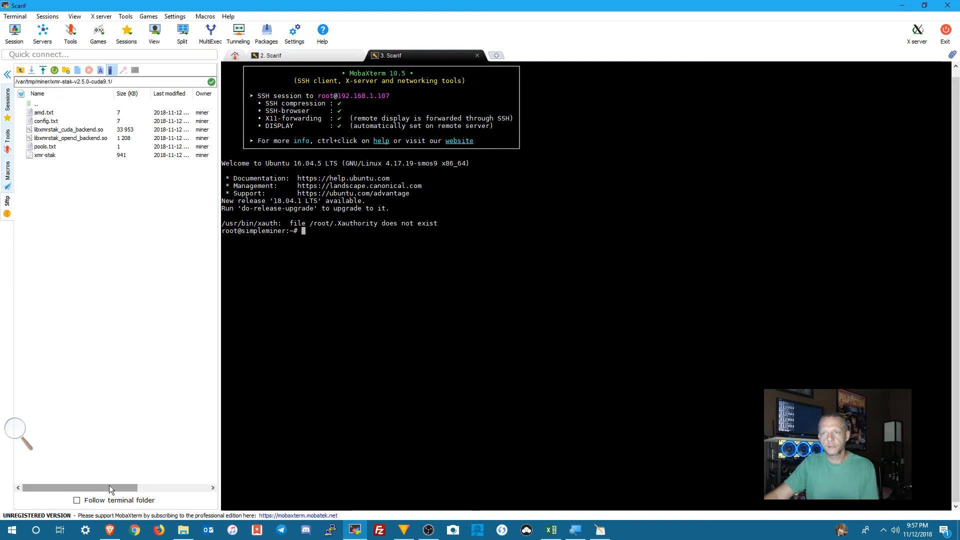
# Step: Browse the rig's remote files up to the root directory and into /root/miner_org/xmr-stak-v2.5.0-cuda9.1/
pyautogui.doubleClick(39, 106)
pyautogui.doubleClick(36, 107)
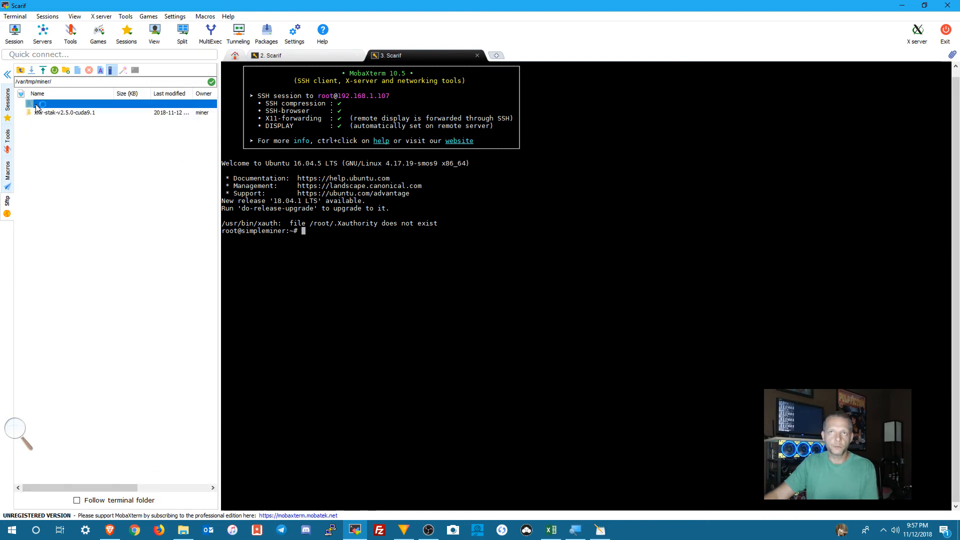
pyautogui.doubleClick(36, 105)
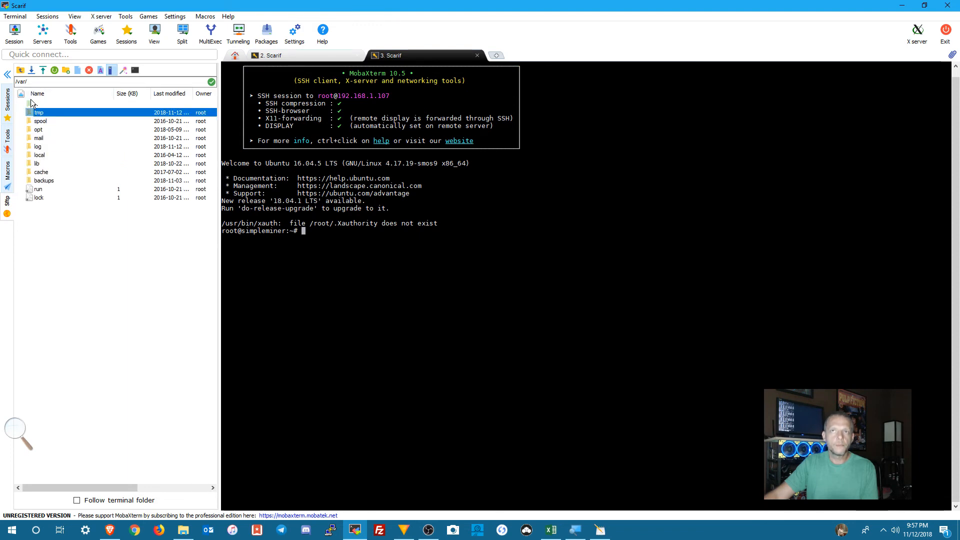
pyautogui.doubleClick(31, 104)
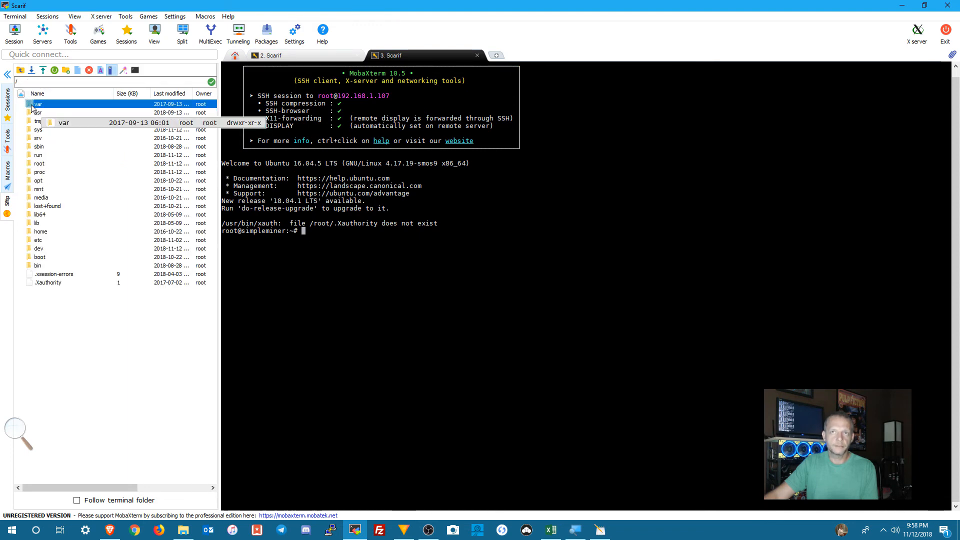
pyautogui.doubleClick(34, 105)
pyautogui.doubleClick(36, 105)
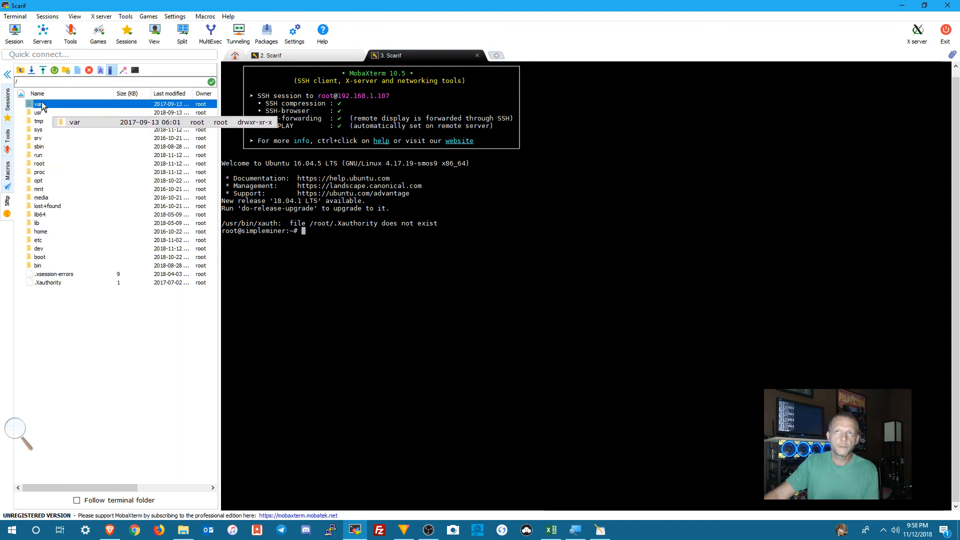
pyautogui.click(20, 71)
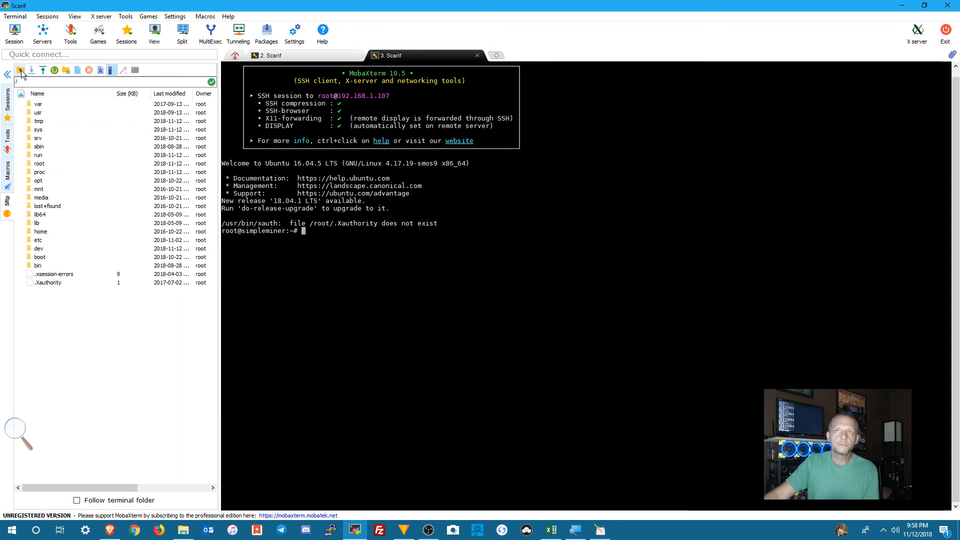
pyautogui.click(38, 94)
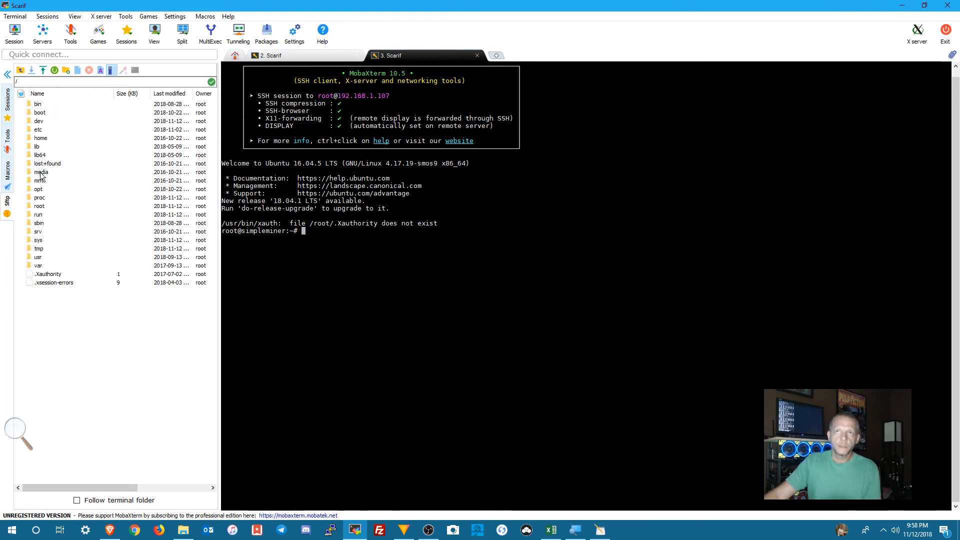
pyautogui.doubleClick(39, 206)
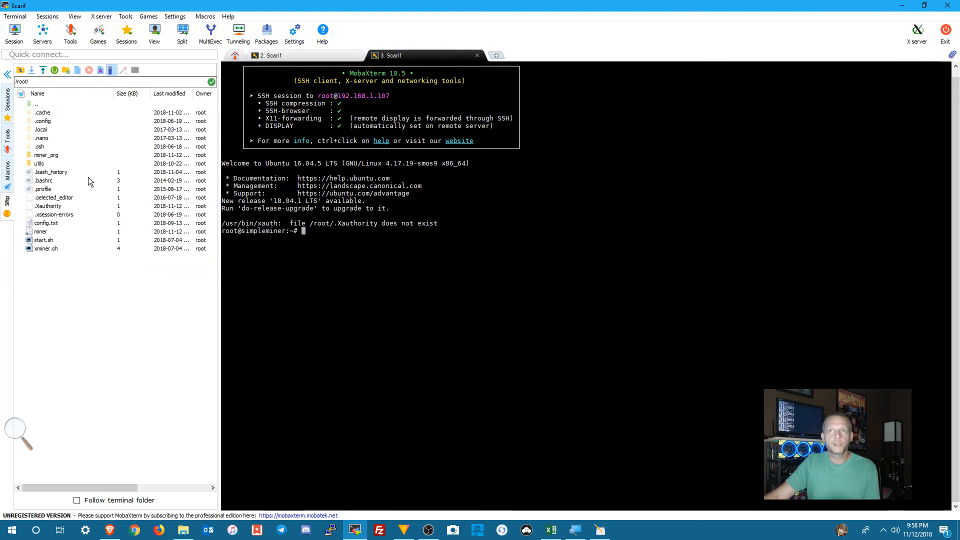
pyautogui.doubleClick(45, 156)
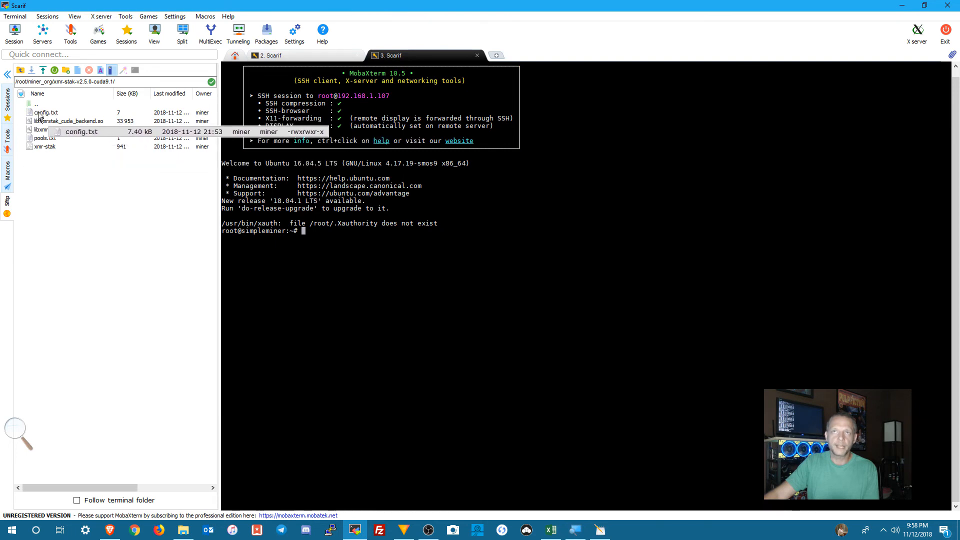
# Step: Upload amd.txt from the Desktop into the remote /root/miner_org/xmr-stak-v2.5.0-cuda9.1/ folder
pyautogui.click(43, 70)
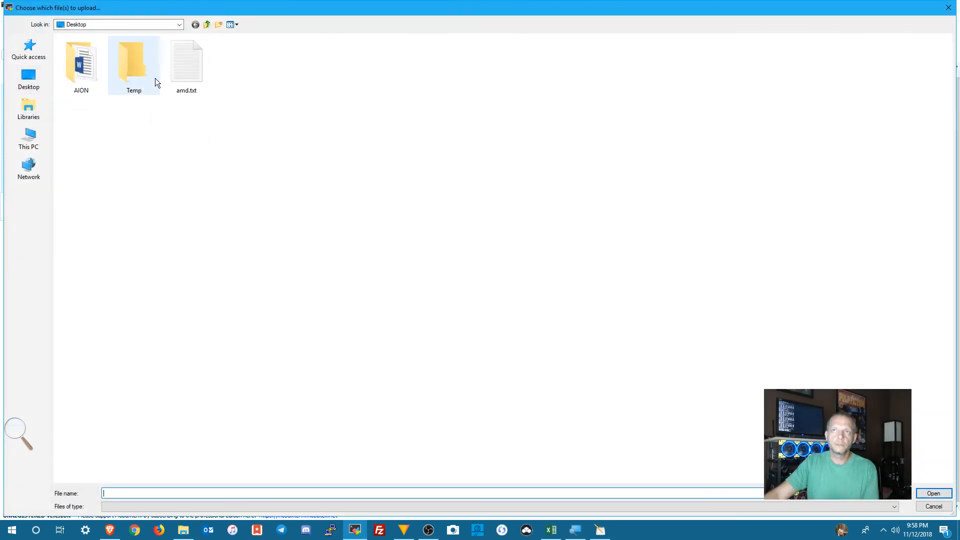
pyautogui.rightClick(189, 71)
pyautogui.click(235, 264)
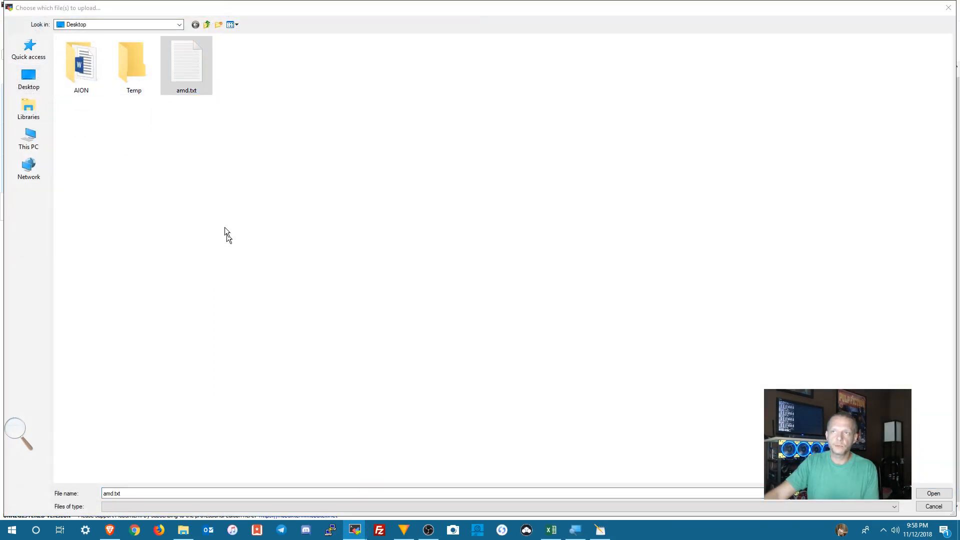
pyautogui.doubleClick(180, 70)
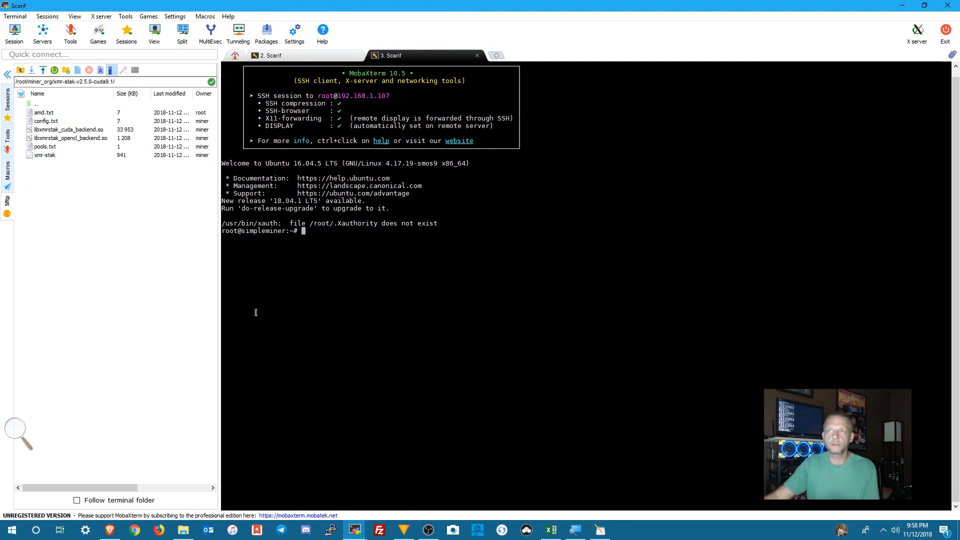
# Step: Exit the SSH client with both Scarif sessions, and close the leftover amd.txt properties and text editor windows
pyautogui.click(945, 35)
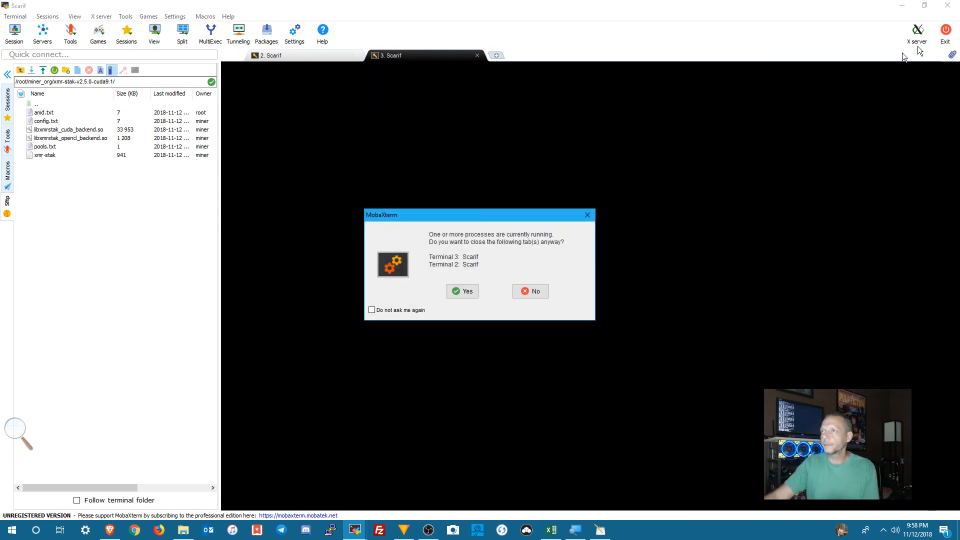
pyautogui.click(457, 291)
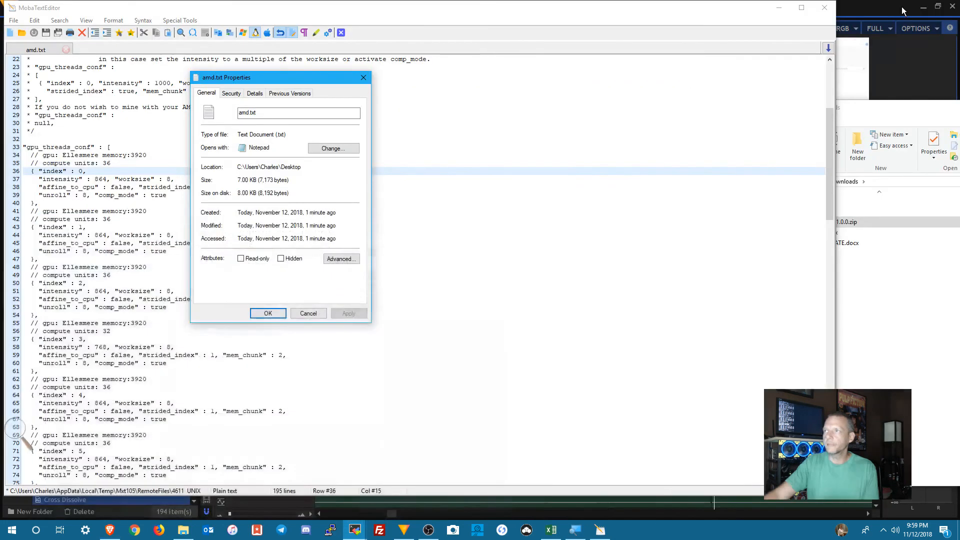
pyautogui.click(285, 314)
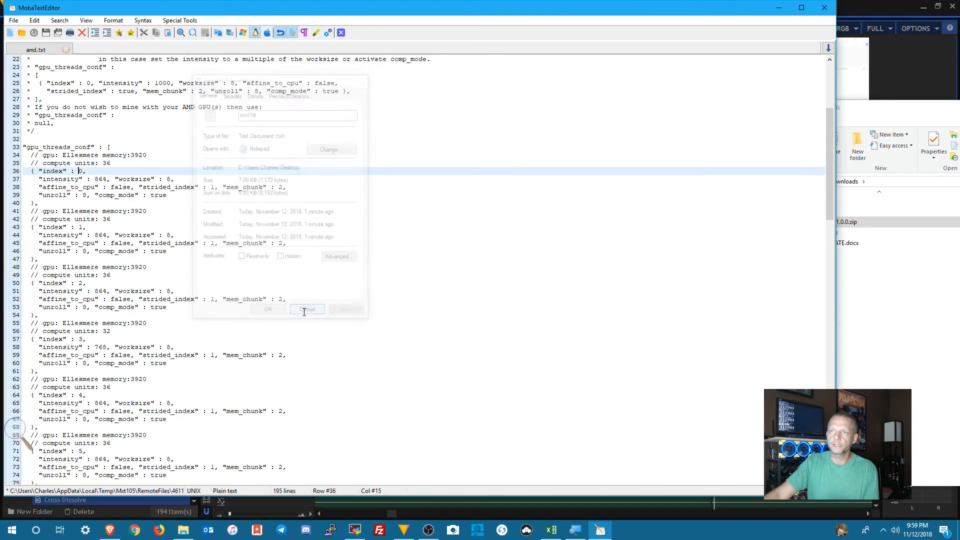
pyautogui.click(823, 8)
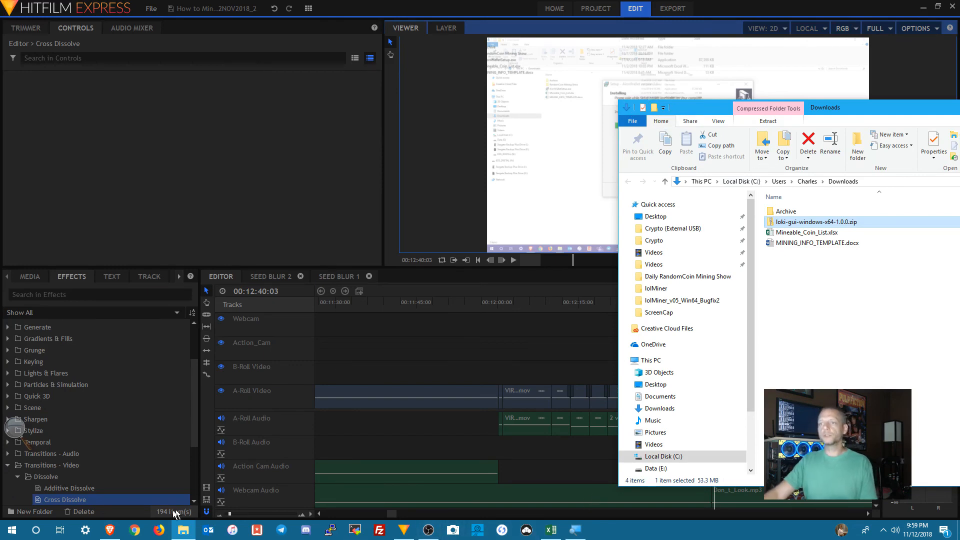
# Step: Switch to SimpleMining in the browser, check the highest hashrate in the open miner console, and close the console
pyautogui.click(109, 531)
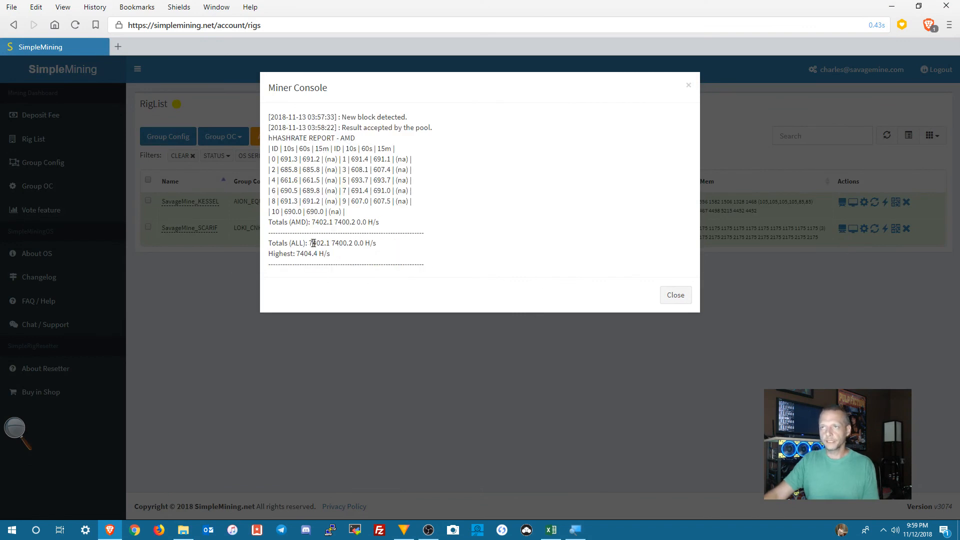
pyautogui.moveTo(297, 253); pyautogui.dragTo(320, 253)
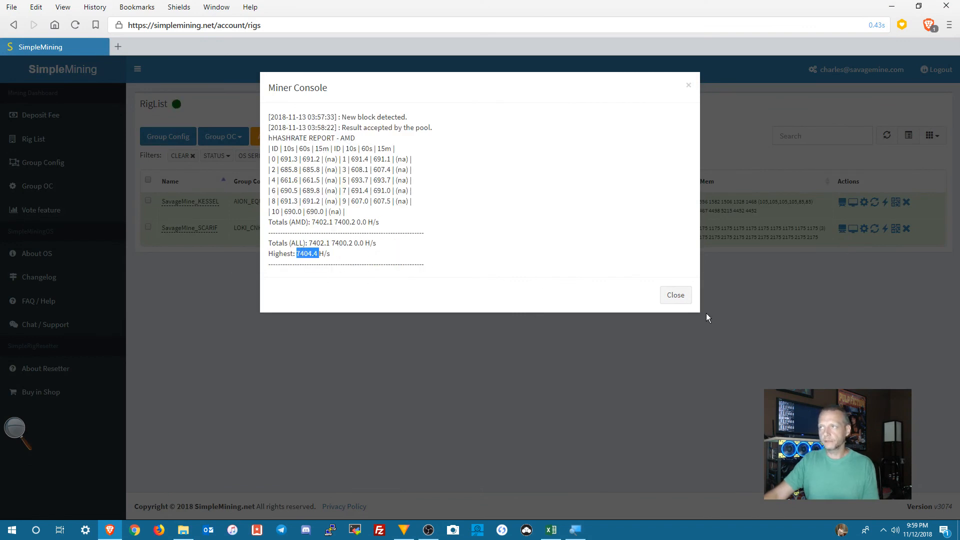
pyautogui.click(669, 307)
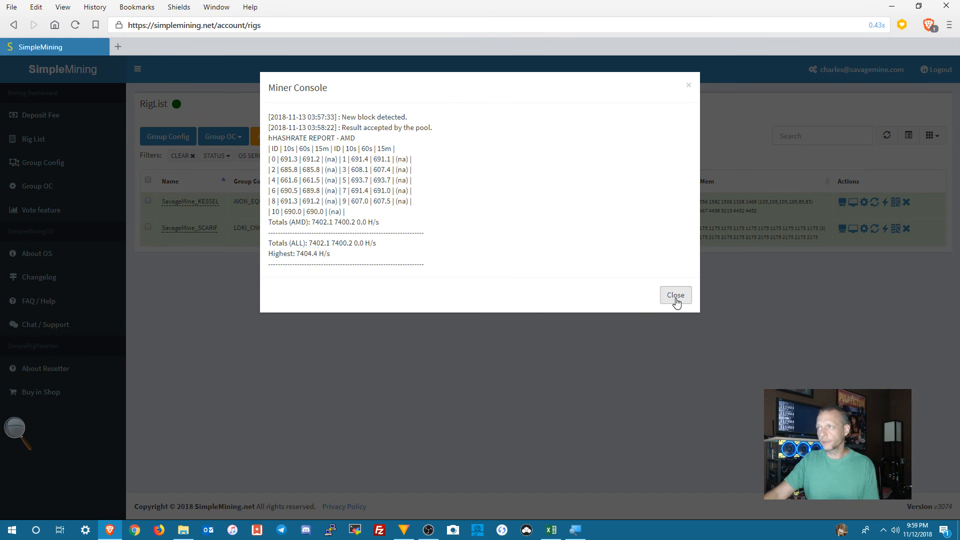
pyautogui.click(676, 300)
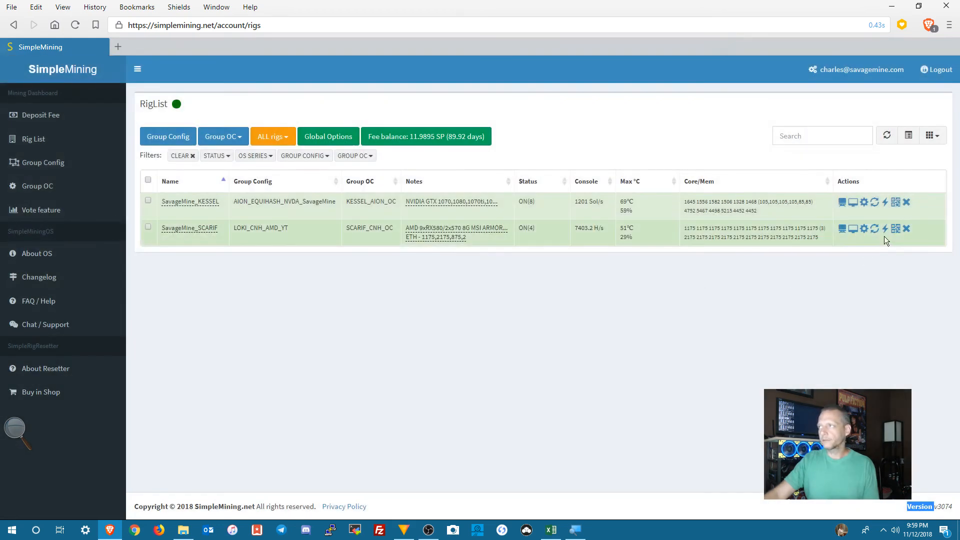
# Step: Reload the miner program on the SavageMine_SCARIF rig and check its miner console
pyautogui.click(875, 229)
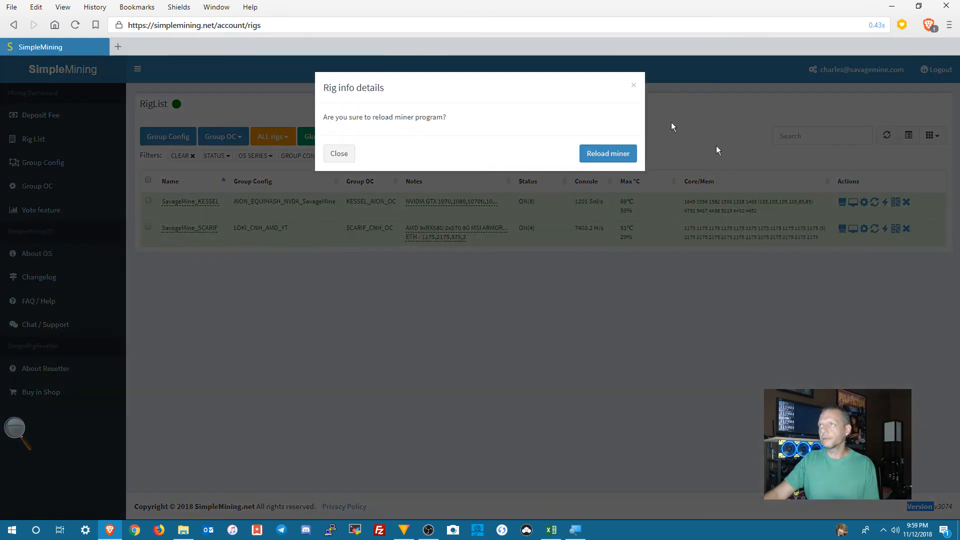
pyautogui.click(611, 155)
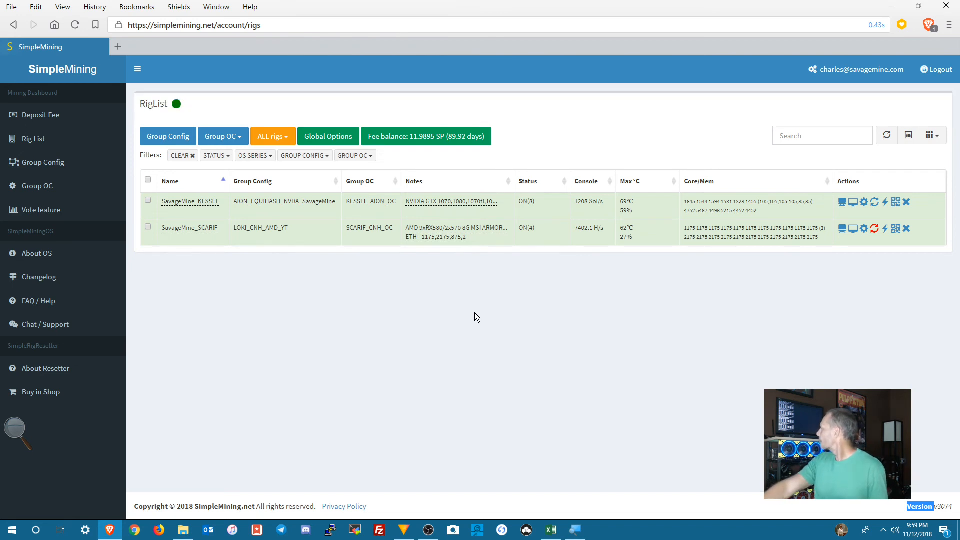
pyautogui.click(840, 228)
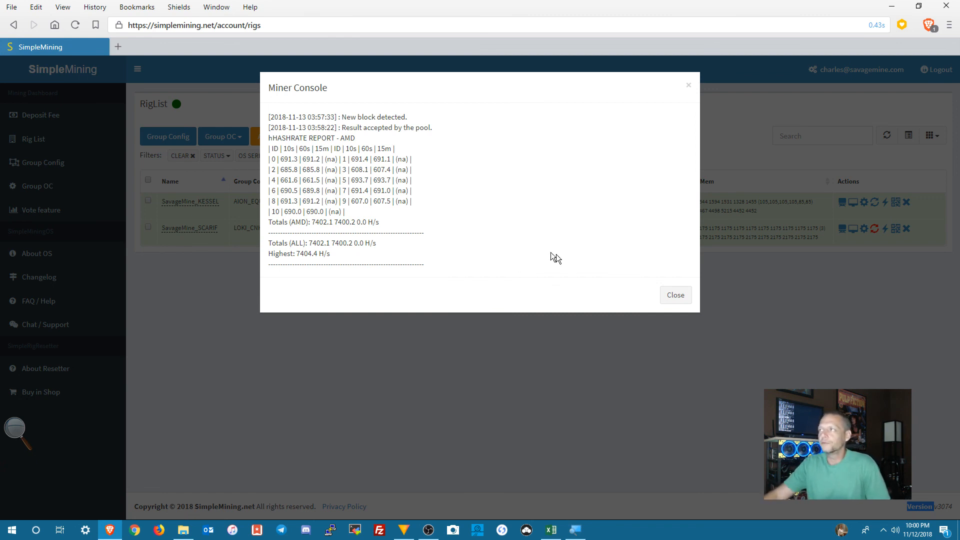
pyautogui.click(674, 296)
# Step: Reboot the SavageMine_SCARIF rig and open its miner console to follow the restart
pyautogui.click(885, 231)
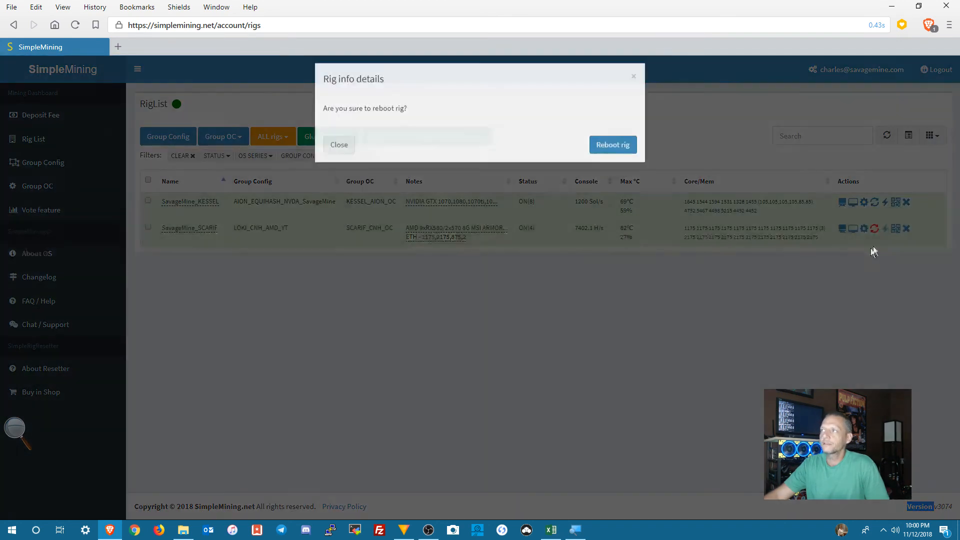
pyautogui.click(613, 154)
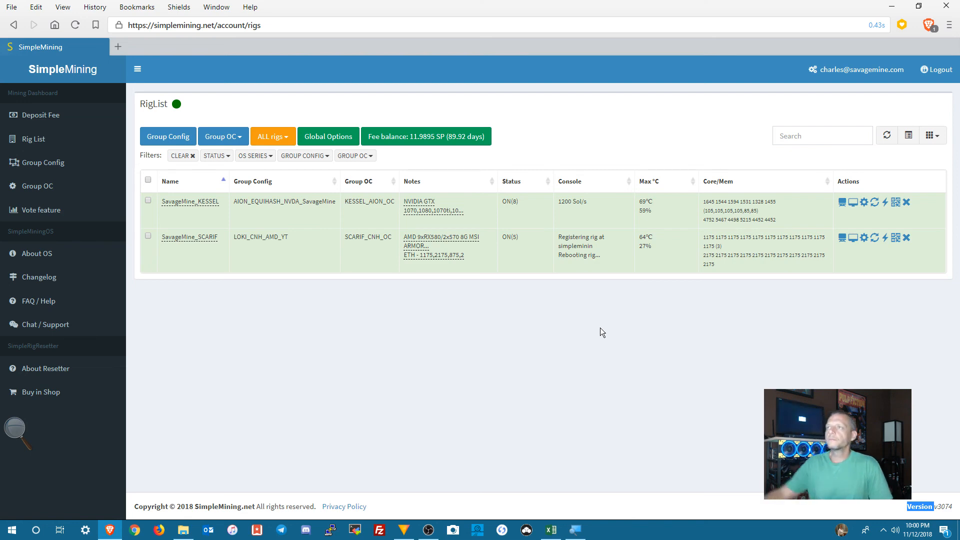
pyautogui.click(842, 230)
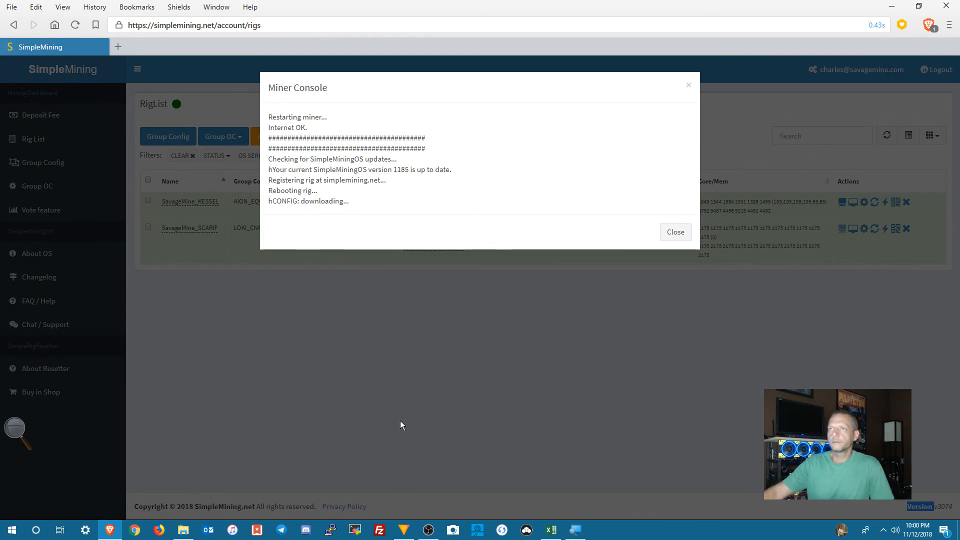